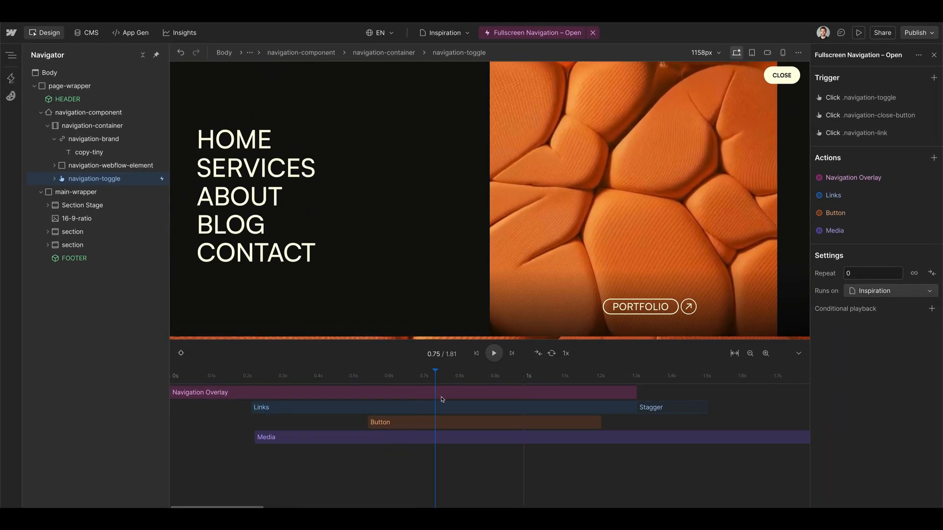
Step: Scrub through the Fullscreen Navigation – Open timeline to preview the overlay, links, button and media animation
left_click_drag(429, 400, 700, 392)
left_click_drag(634, 392, 162, 392)
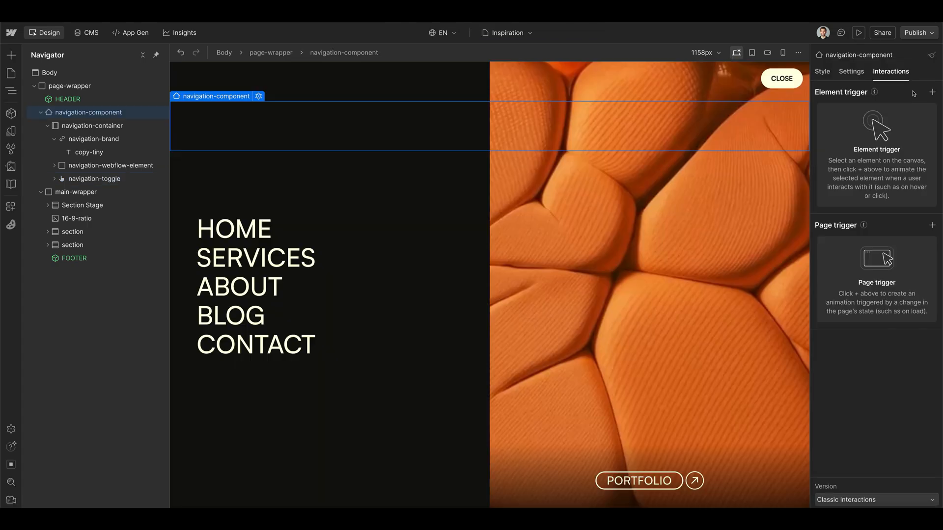
left_click(932, 92)
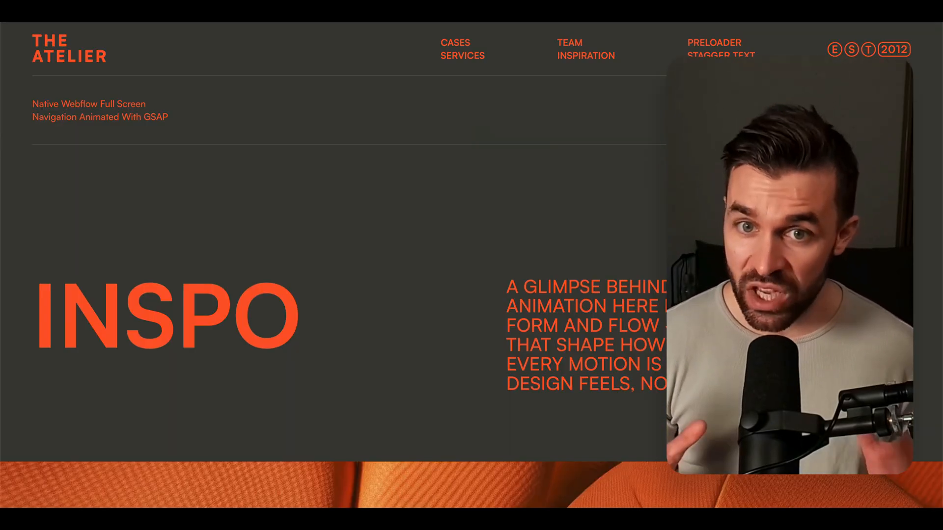
left_click(889, 46)
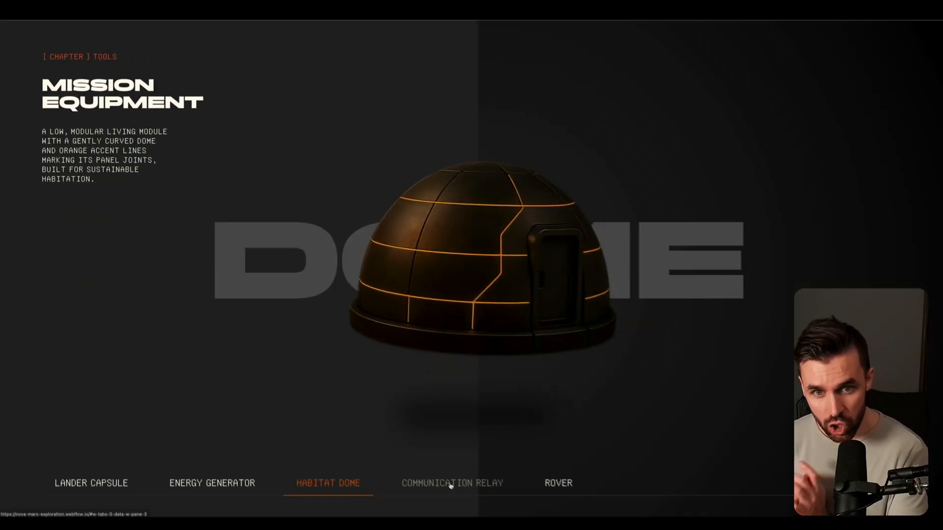
Step: View the Communication Relay, Rover, Energy Generator and Lander Capsule entries in the Mission Equipment section
left_click(450, 477)
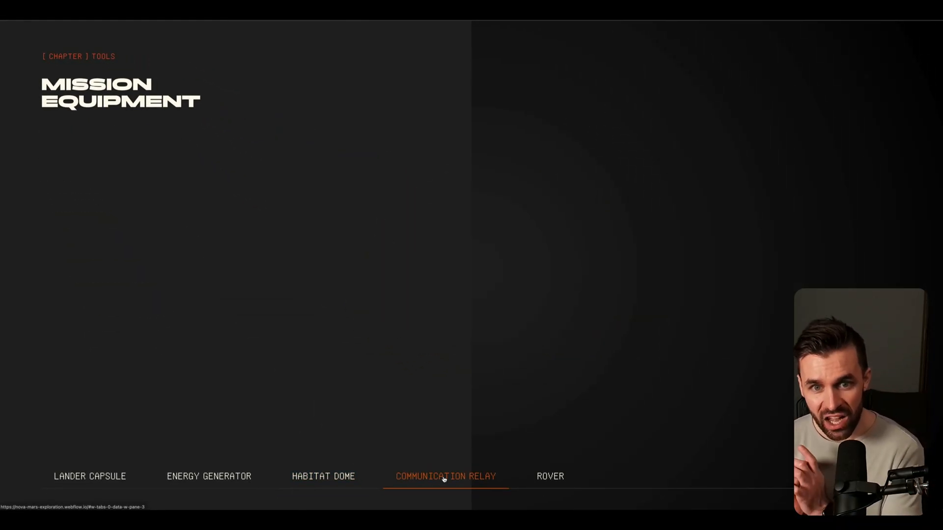
left_click(548, 477)
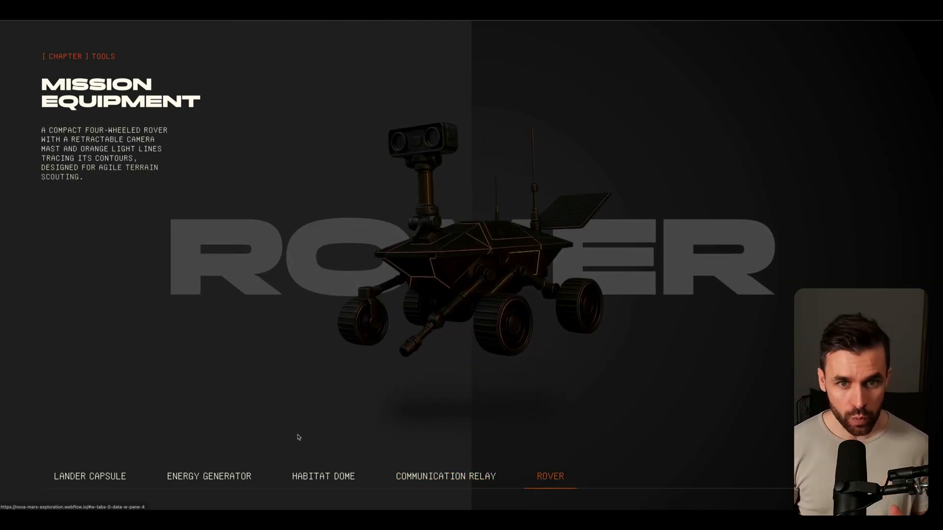
left_click(202, 476)
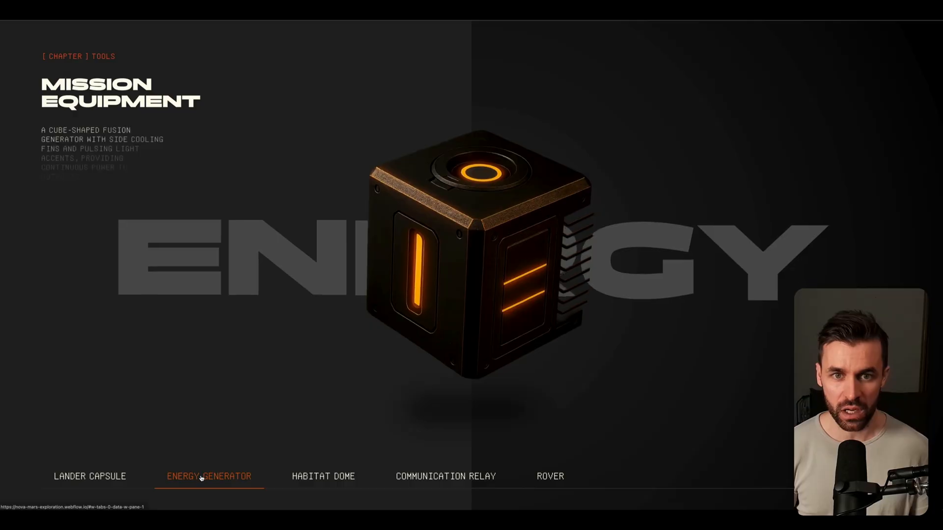
left_click(110, 477)
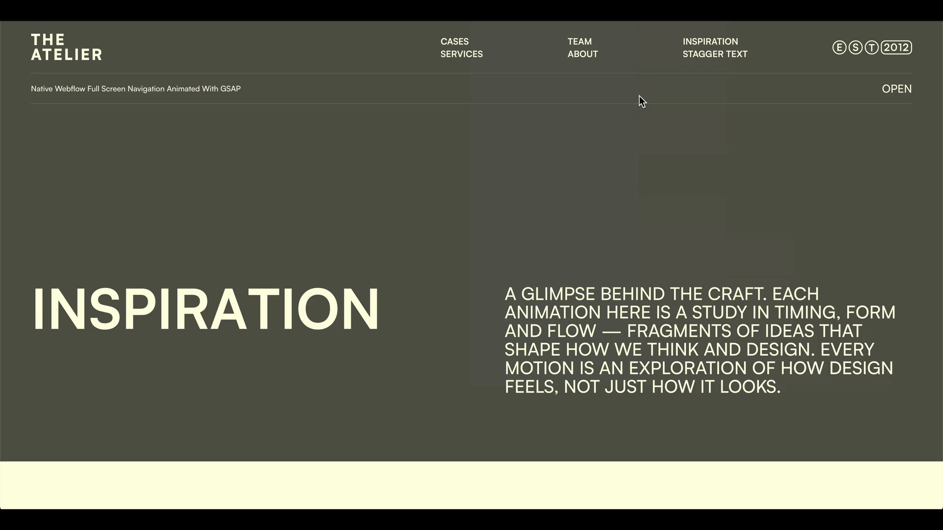
Step: Open and close the fullscreen navigation on the live Inspiration page three times to examine its animation
left_click(897, 90)
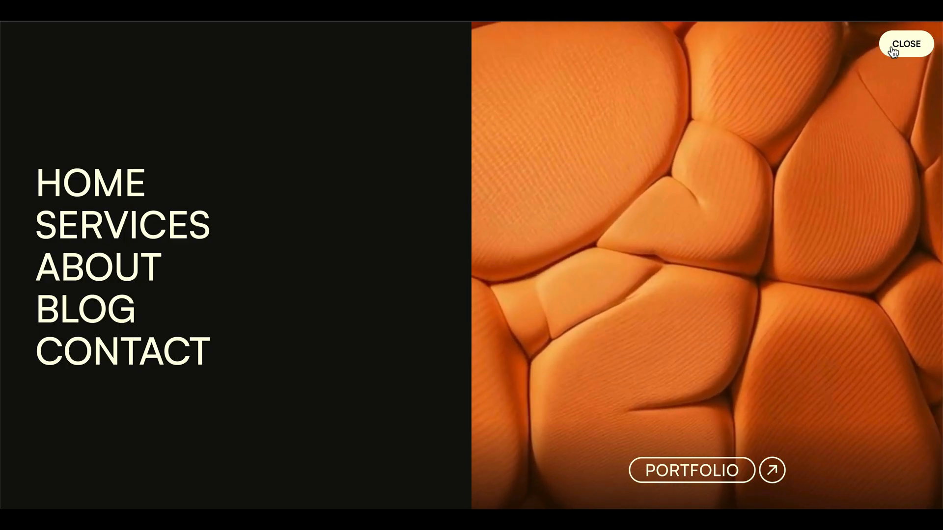
left_click(893, 49)
left_click(895, 91)
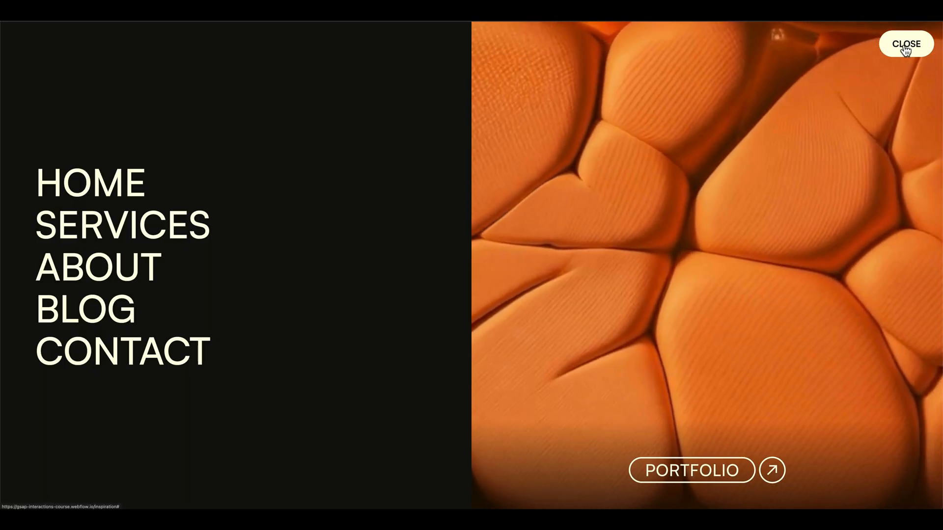
left_click(906, 48)
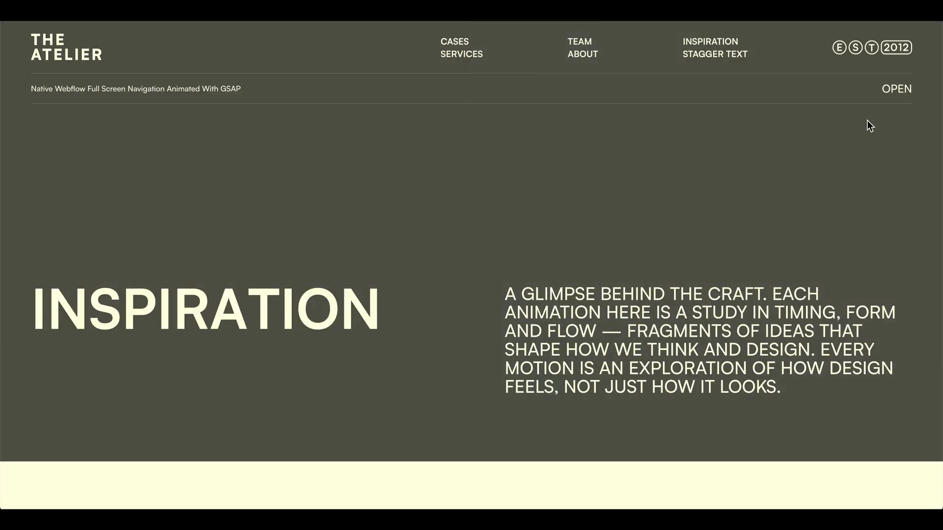
left_click(901, 96)
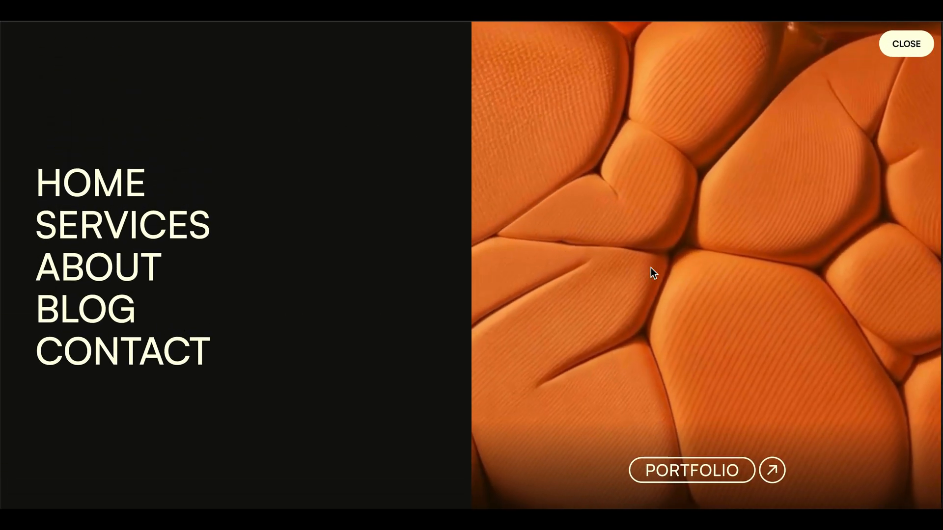
left_click(905, 45)
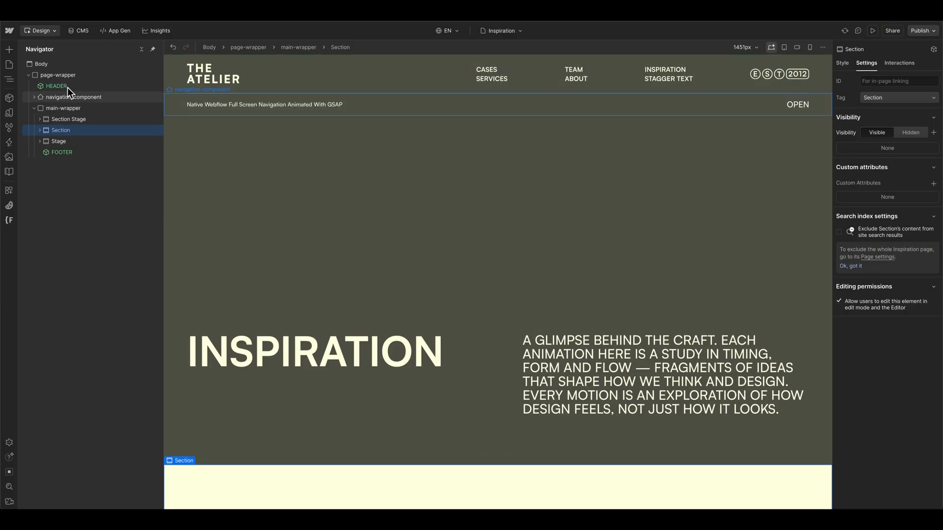
Step: Open the HEADER component for editing and show the settings of the navbar inside navbar-component
double_click(89, 85)
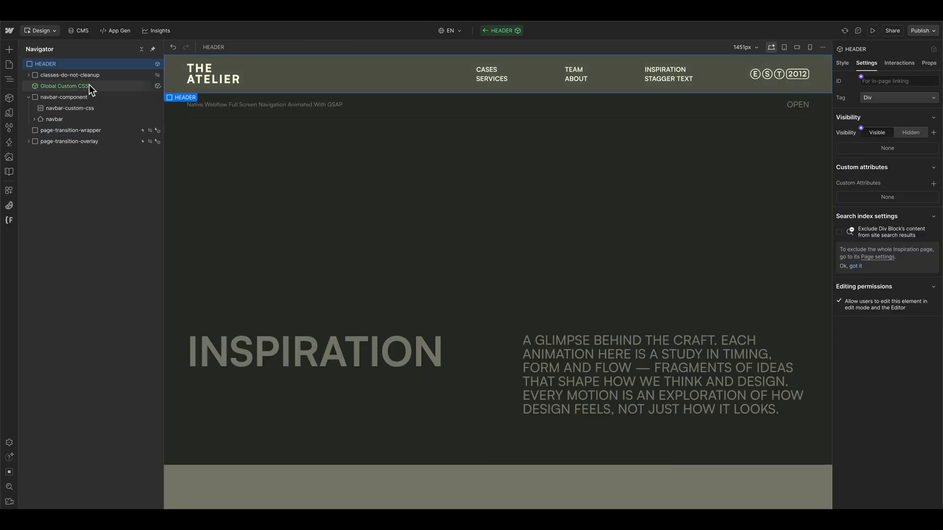
left_click(44, 97)
left_click(74, 119)
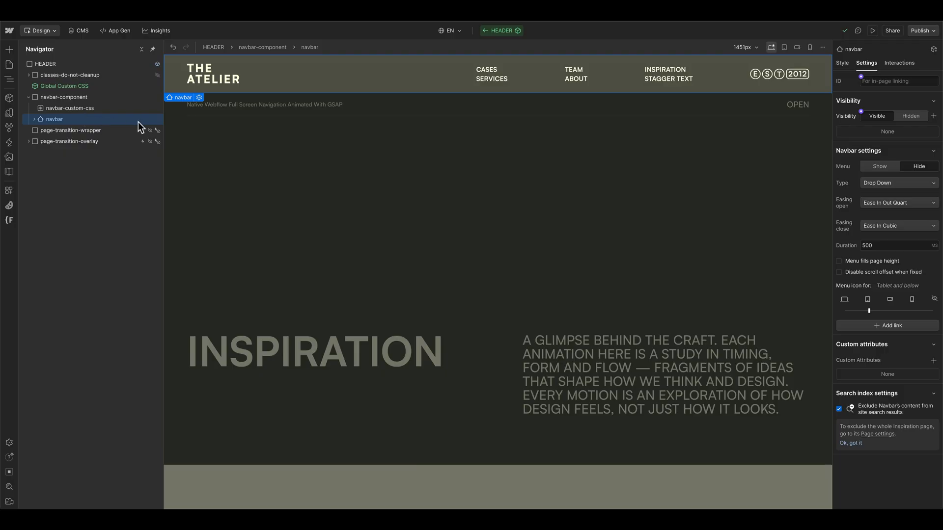
Step: Preview the page at the tablet breakpoint, open and close the header's menu, and return to the desktop design view
left_click(785, 47)
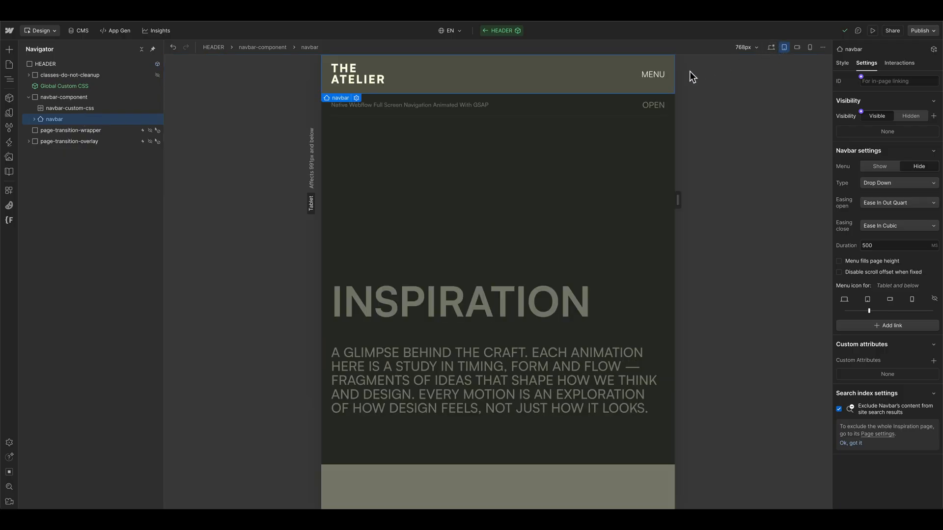
left_click(656, 75)
left_click(873, 31)
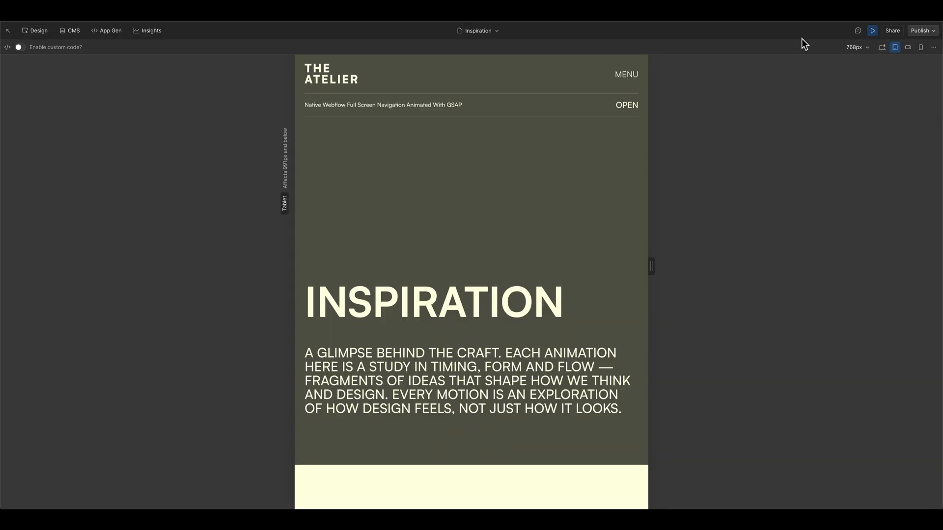
left_click(626, 75)
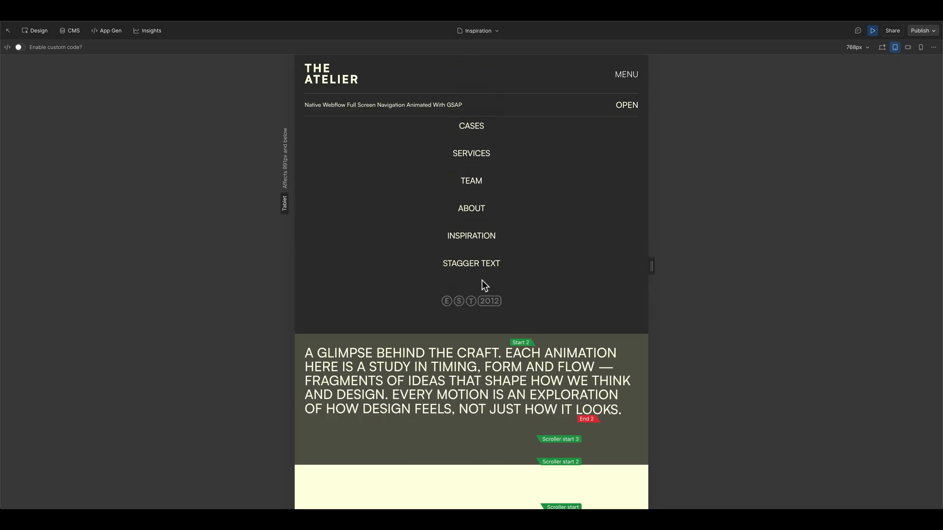
left_click(625, 76)
left_click(869, 31)
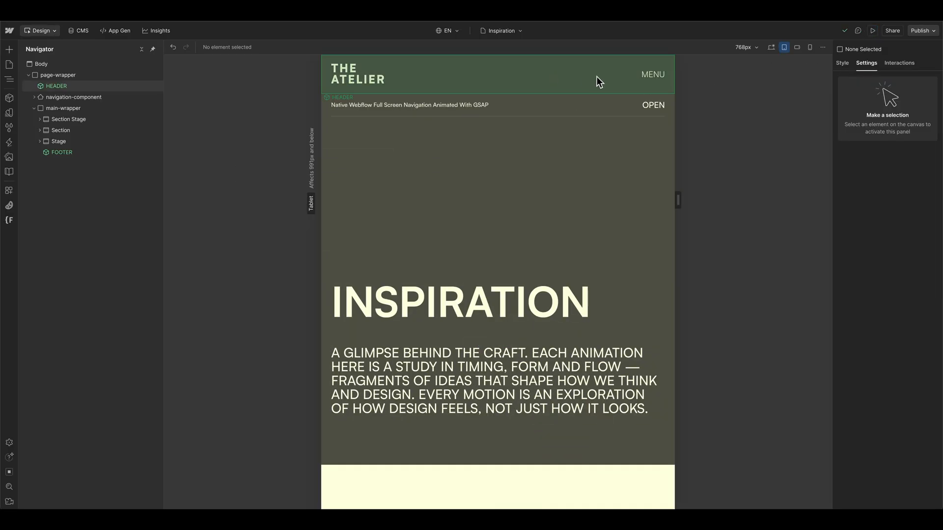
left_click(771, 48)
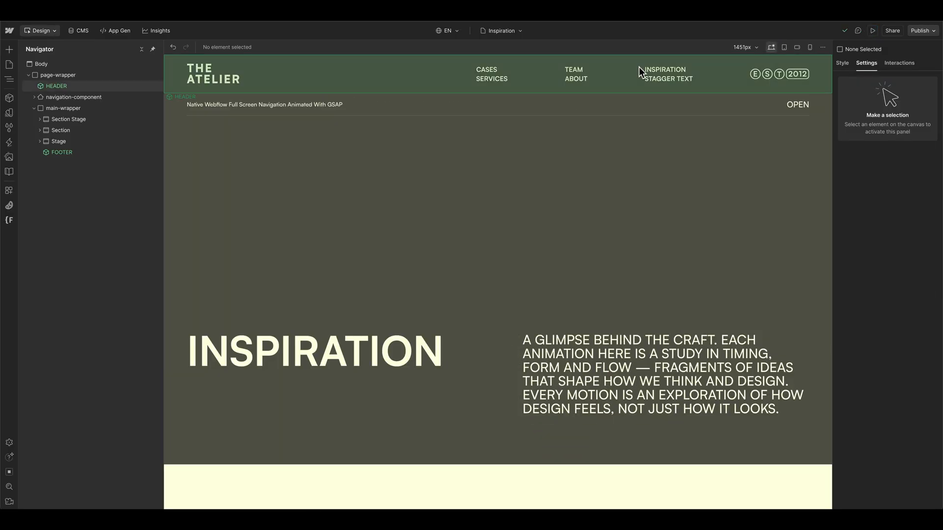
Step: Select navigation-component and examine its navbar settings and style properties
left_click(402, 103)
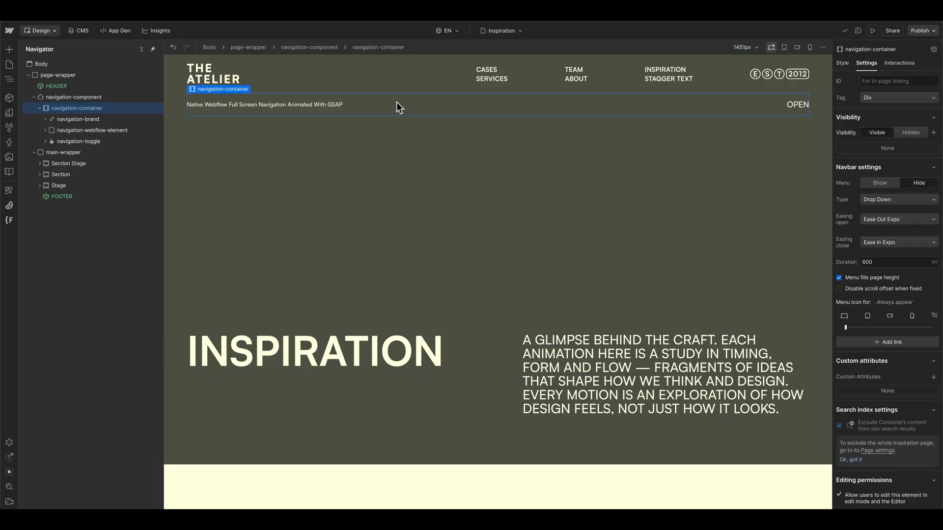
left_click(51, 98)
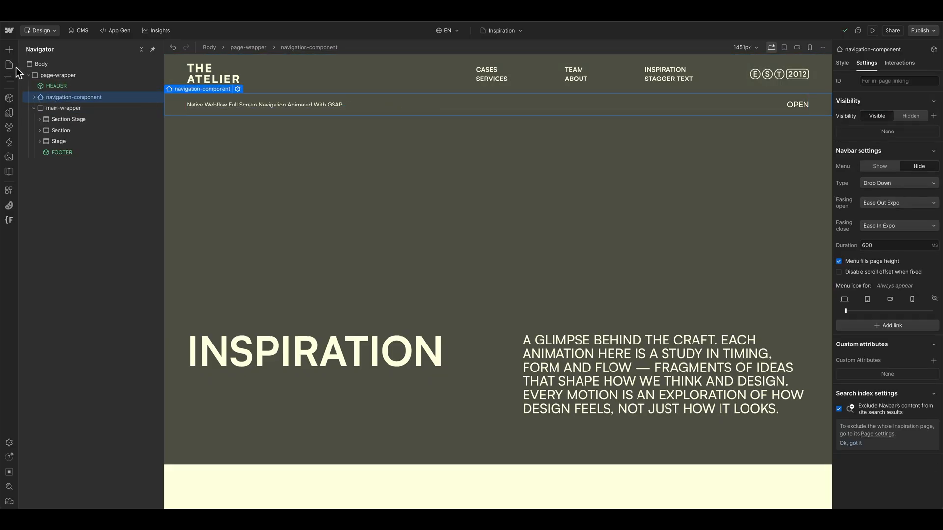
left_click(11, 65)
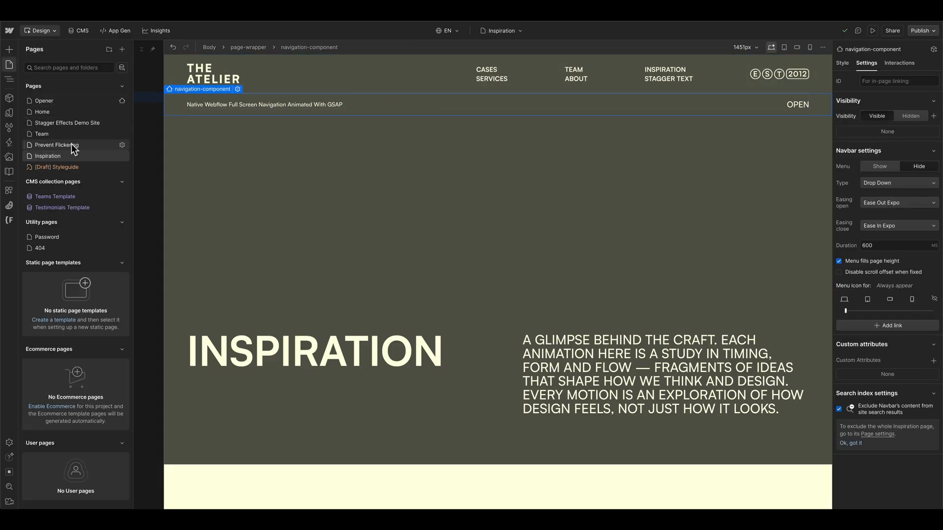
left_click(9, 65)
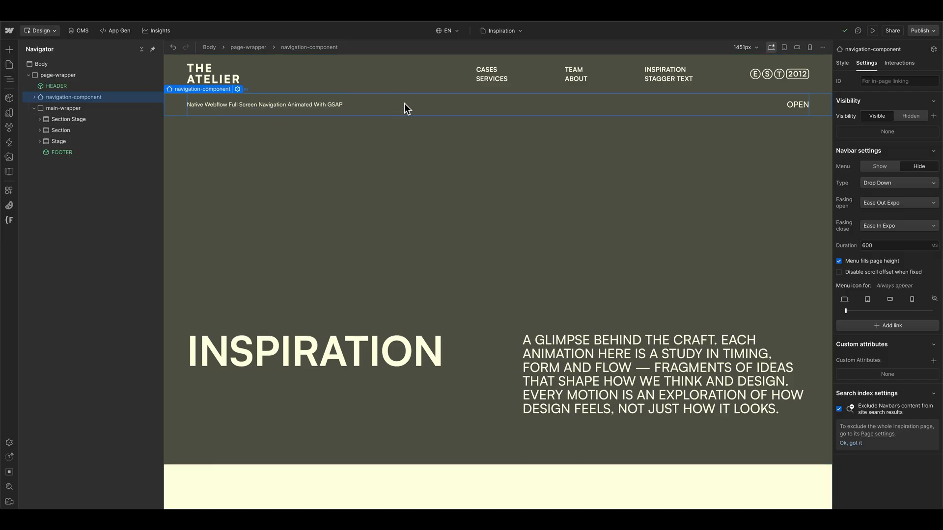
key("s")
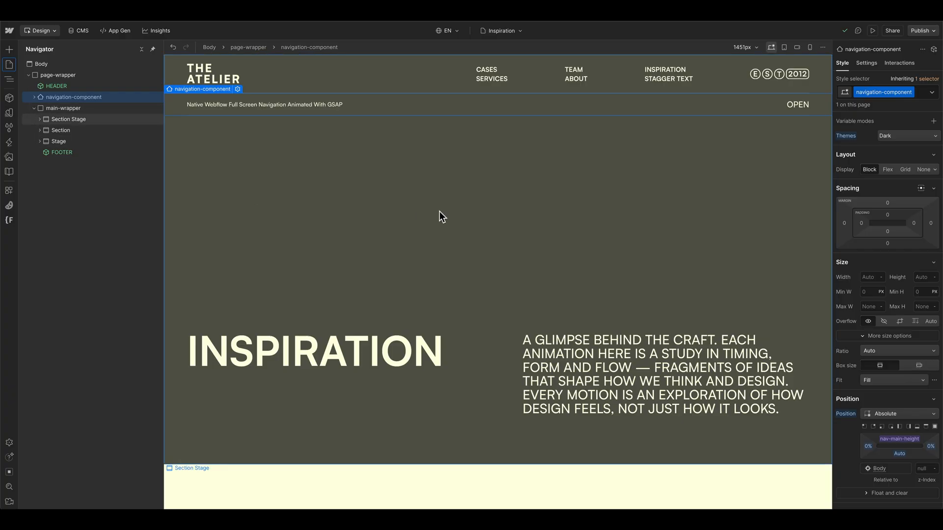
Step: Add a native Navbar element to main-wrapper between Section Stage and Section, and dismiss its quick settings
left_click(10, 48)
scroll(74, 283, "down", 10)
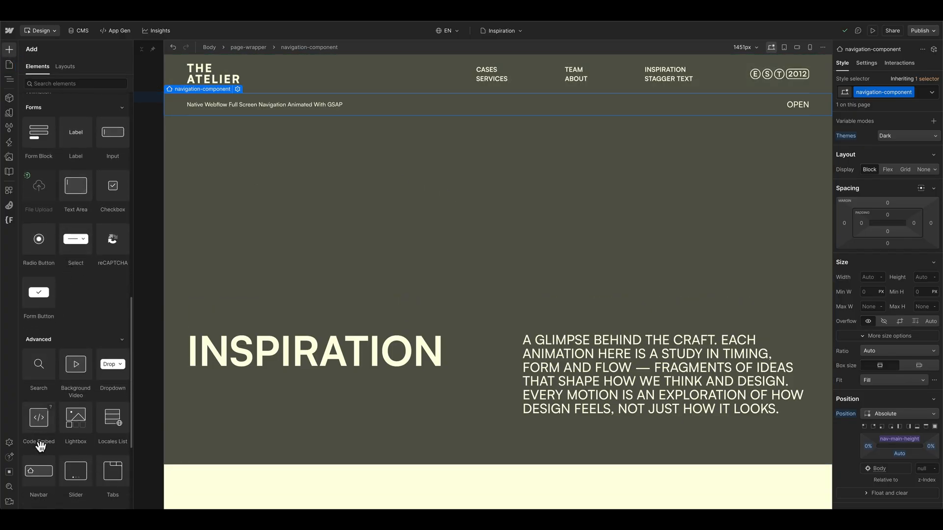
scroll(40, 445, "down", 1)
left_click_drag(38, 442, 58, 129)
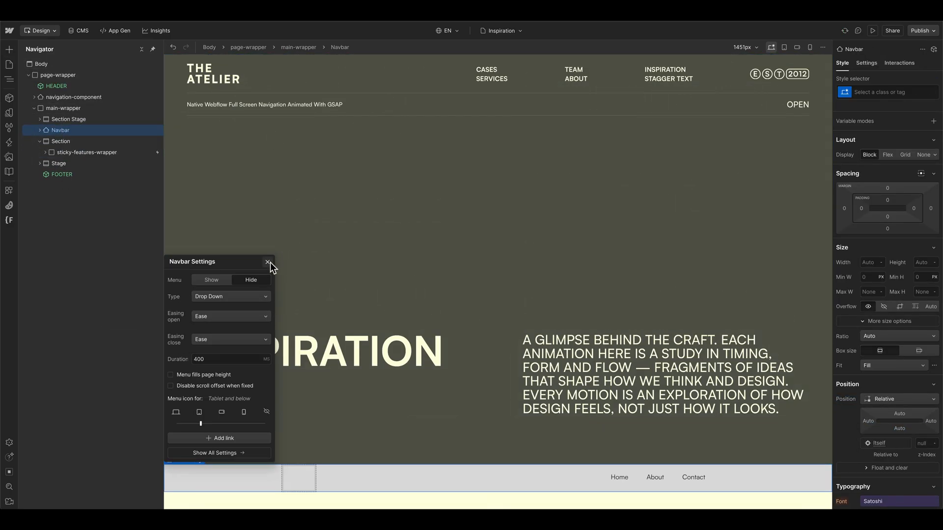
left_click(268, 262)
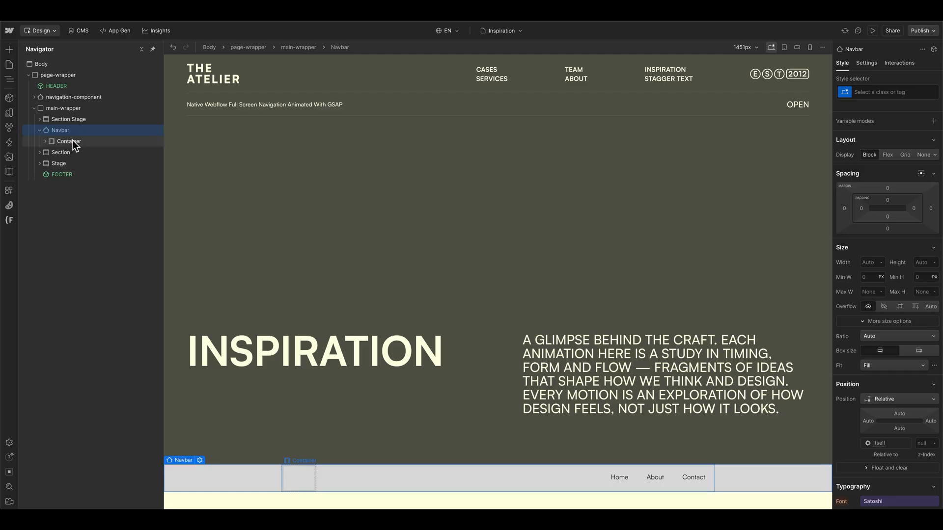
Step: Compare the new Navbar's container, brand and menu button with navigation-container, navigation-brand, navigation-toggle and its OPEN text
left_click(73, 141)
left_click(34, 98)
left_click(81, 108)
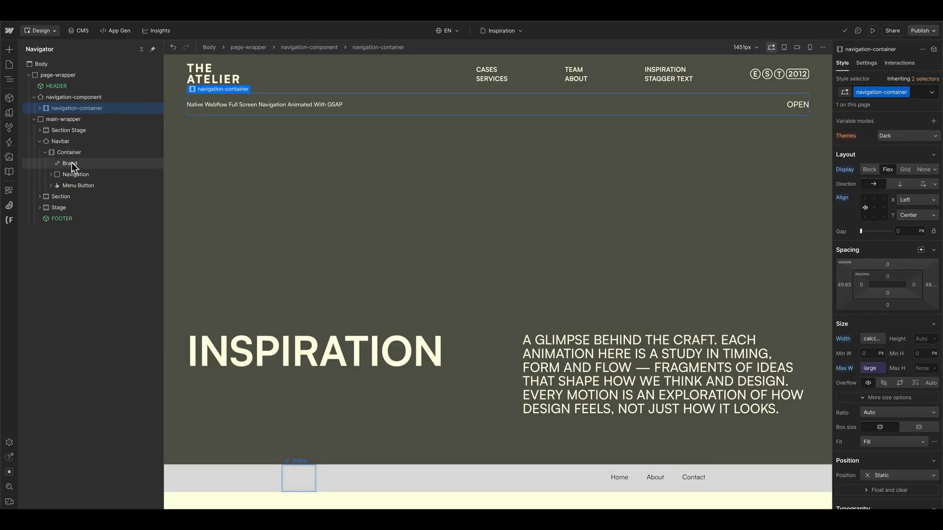
left_click(40, 108)
left_click(71, 120)
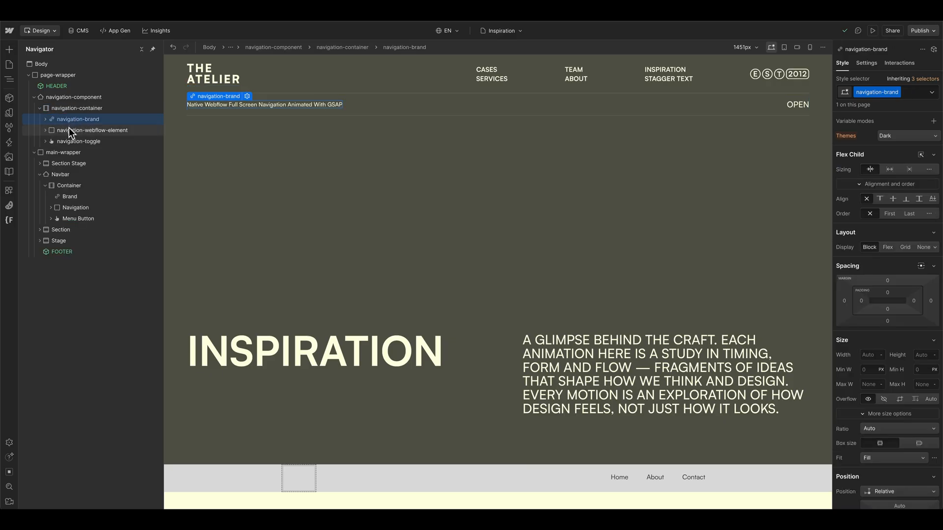
left_click(72, 141)
left_click(83, 217)
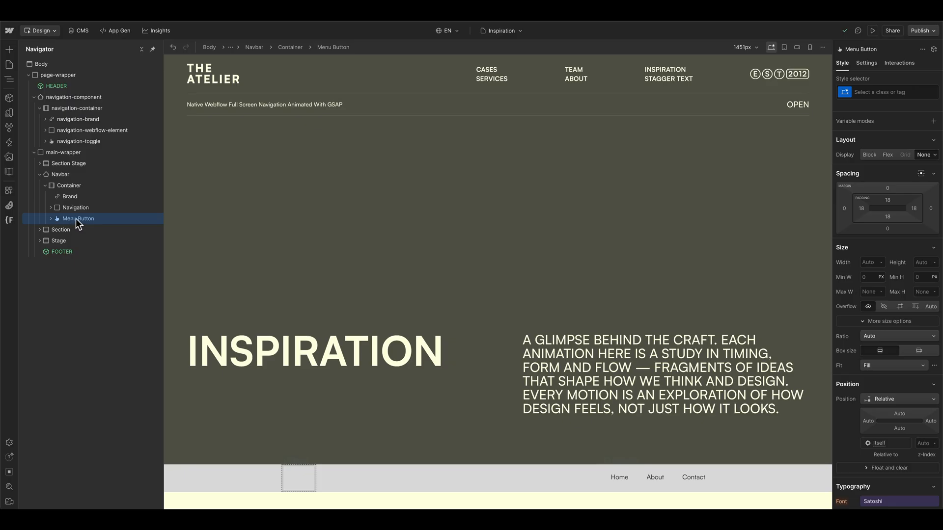
left_click(794, 103)
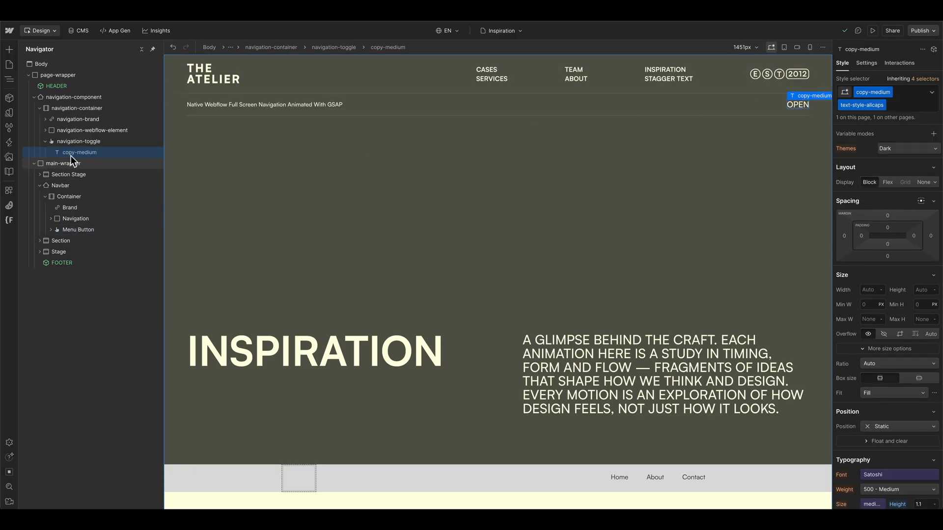
left_click(44, 142)
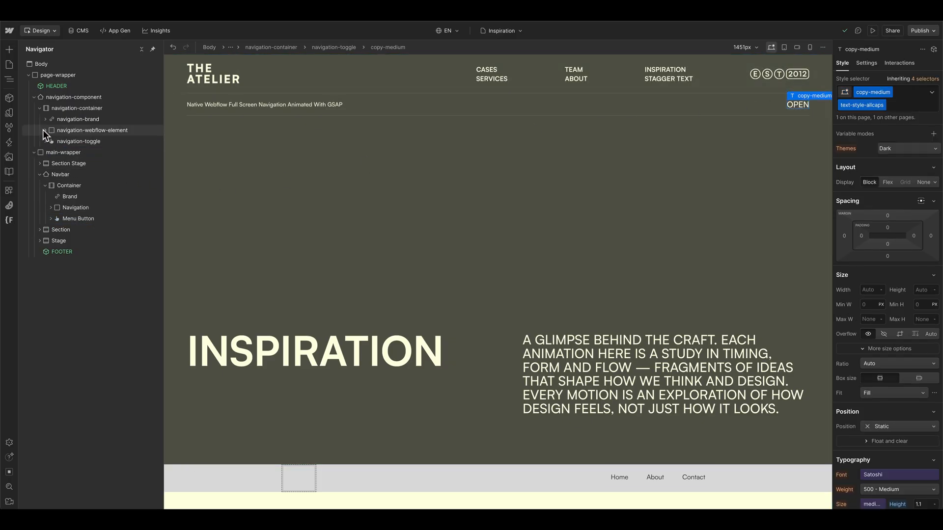
Step: Try to move navigation-webflow-element out of navigation-component in the element hierarchy
left_click(71, 130)
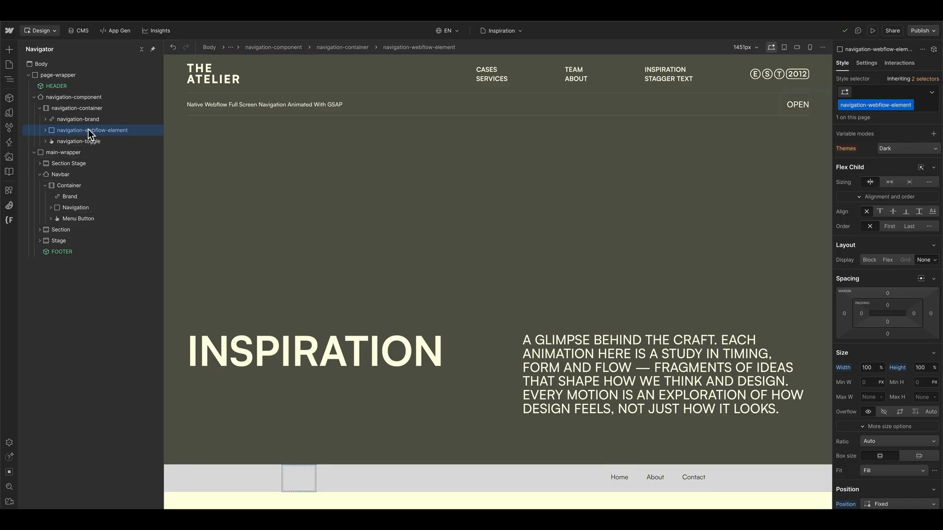
left_click_drag(61, 128, 51, 101)
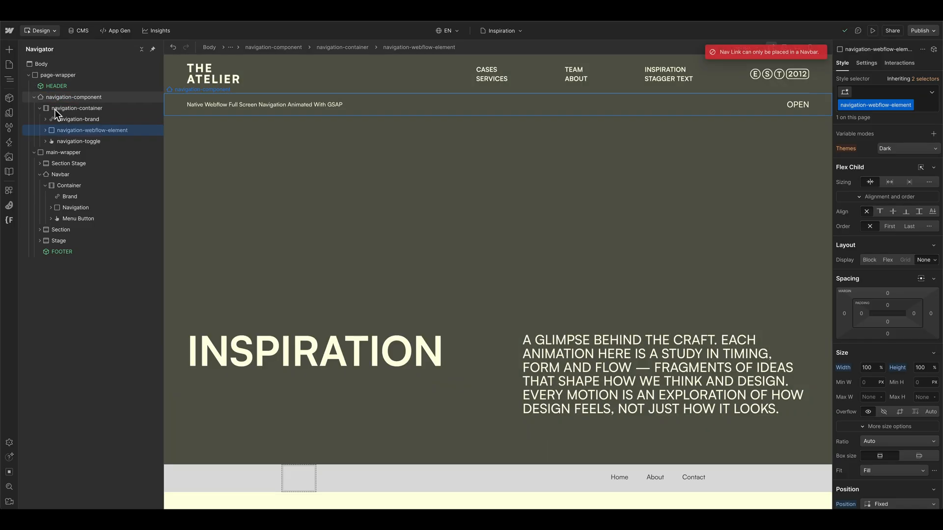
Step: Compare navigation-webflow-element's settings, styles and nested content with the native Navbar's Navigation element and its links
left_click(865, 64)
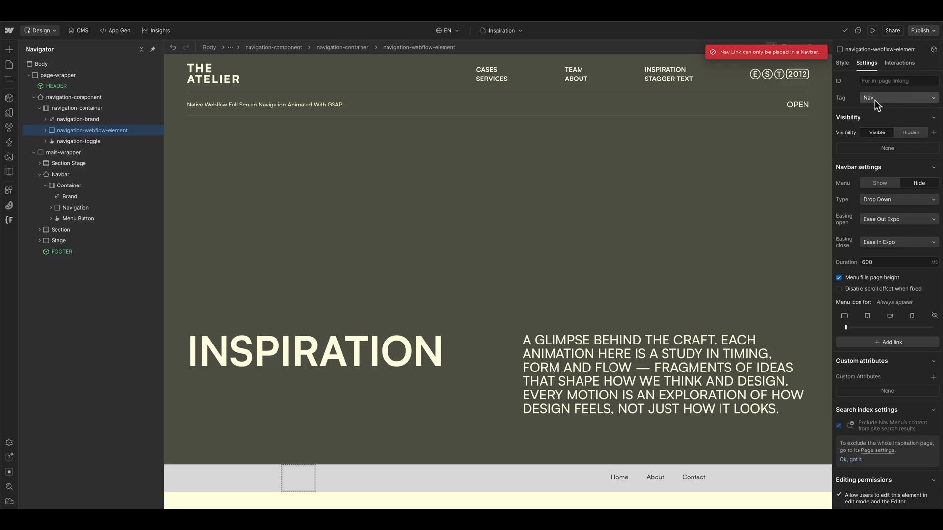
left_click(841, 63)
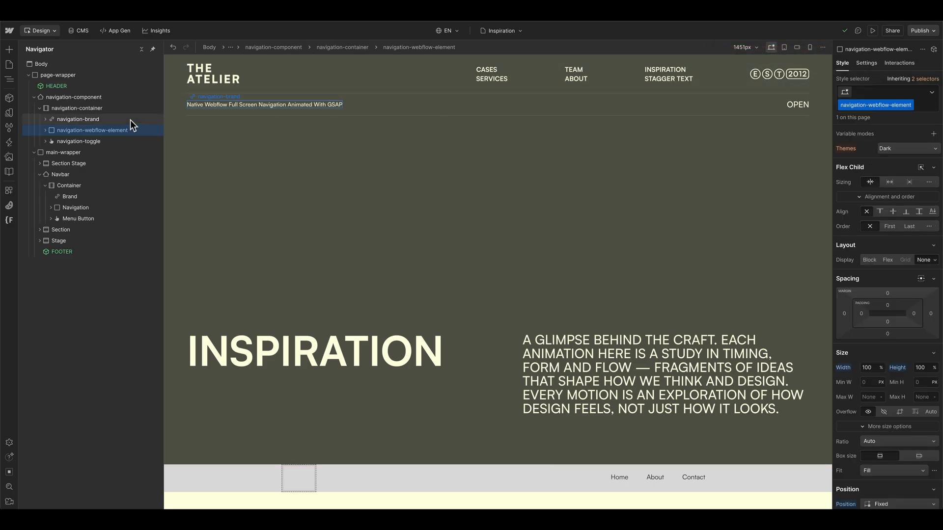
left_click(97, 207)
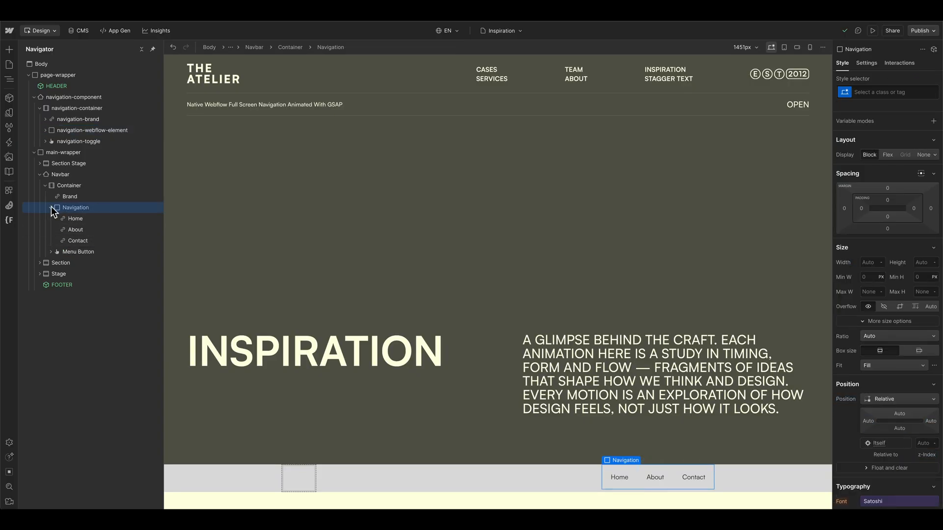
left_click(45, 131)
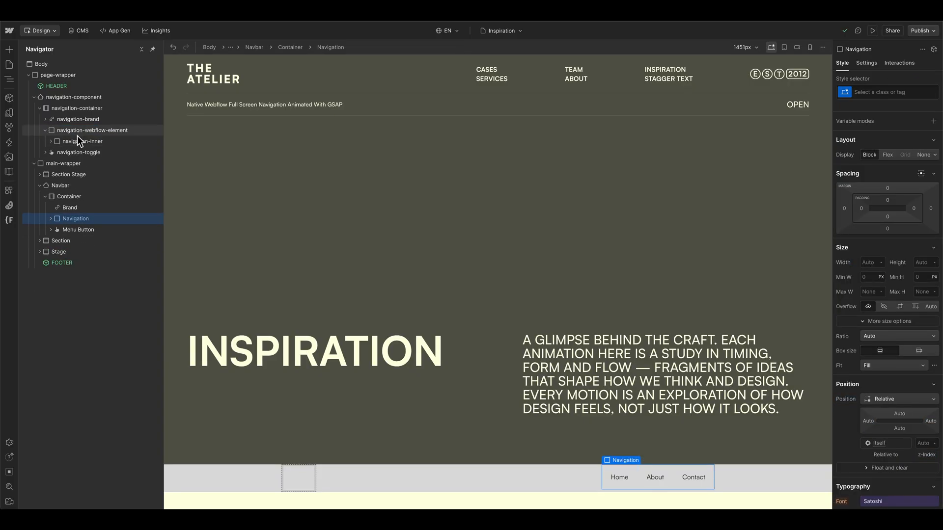
Step: Show the menu of navigation-webflow-element on the canvas and examine its display, size and position styles
left_click(93, 131)
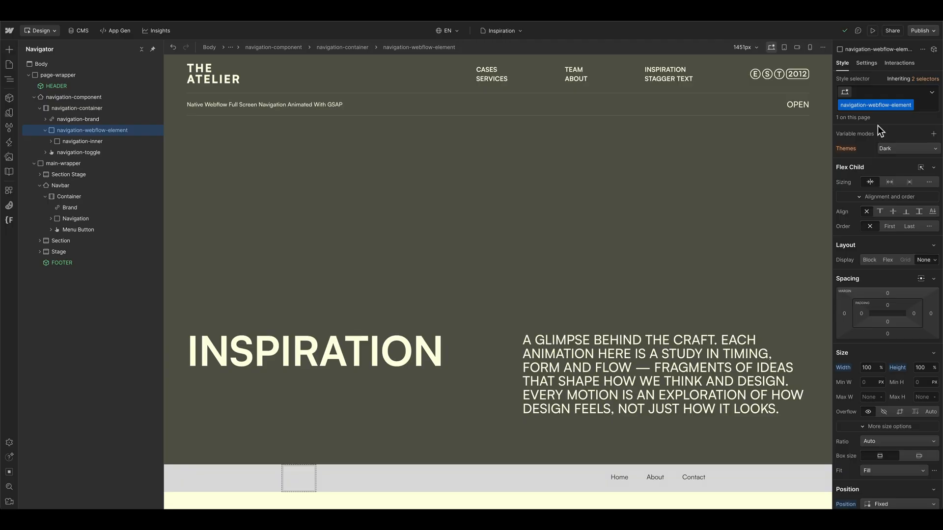
left_click(868, 64)
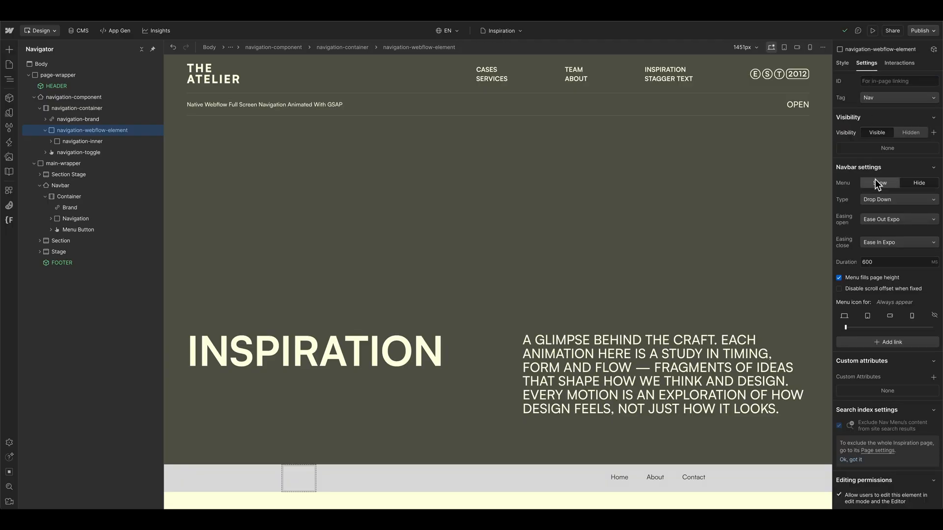
left_click(879, 184)
left_click(842, 63)
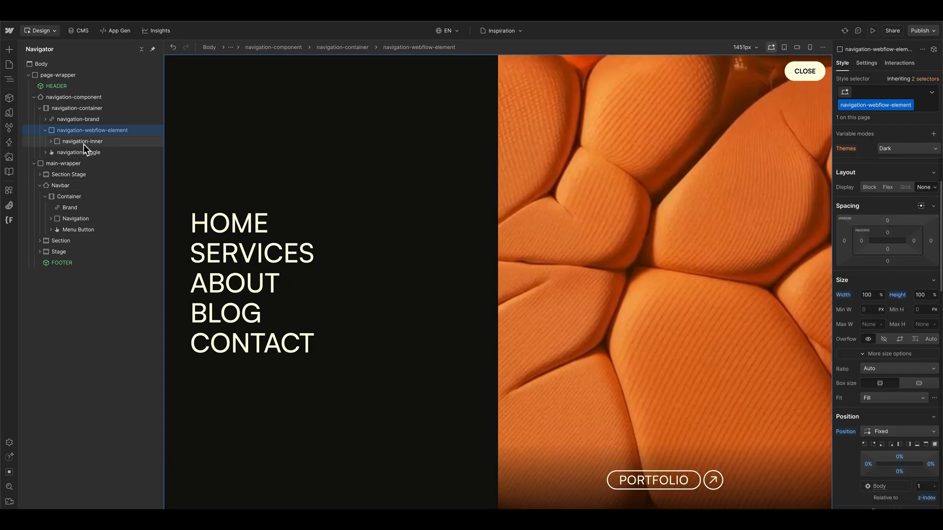
scroll(905, 301, "down", 2)
scroll(903, 297, "down", 2)
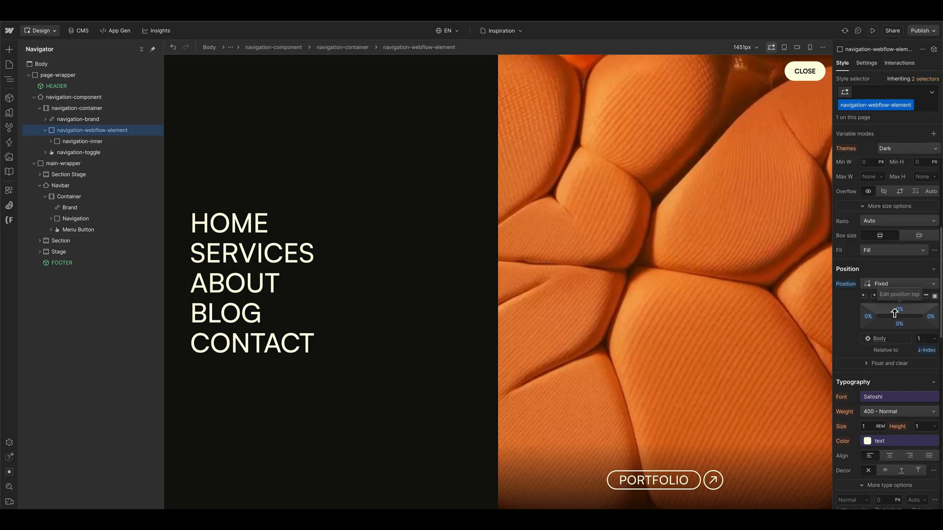
scroll(904, 213, "up", 2)
scroll(903, 210, "down", 1)
Step: Try reducing navigation-webflow-element's height to 60%, and restore it to 100%
left_click(921, 185)
key("shift+Down")
key("shift+Down")
key("shift+Down")
key("shift+Down")
key("shift+Down")
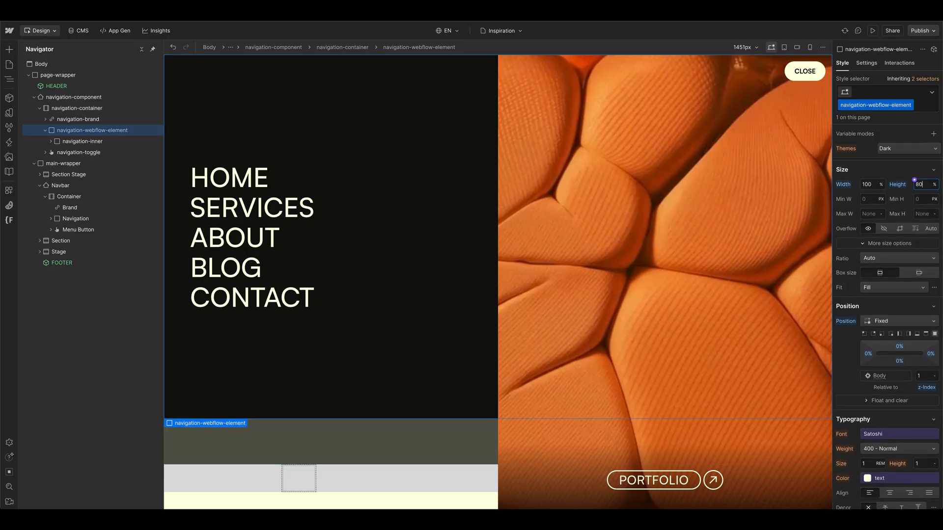
key("shift+Up")
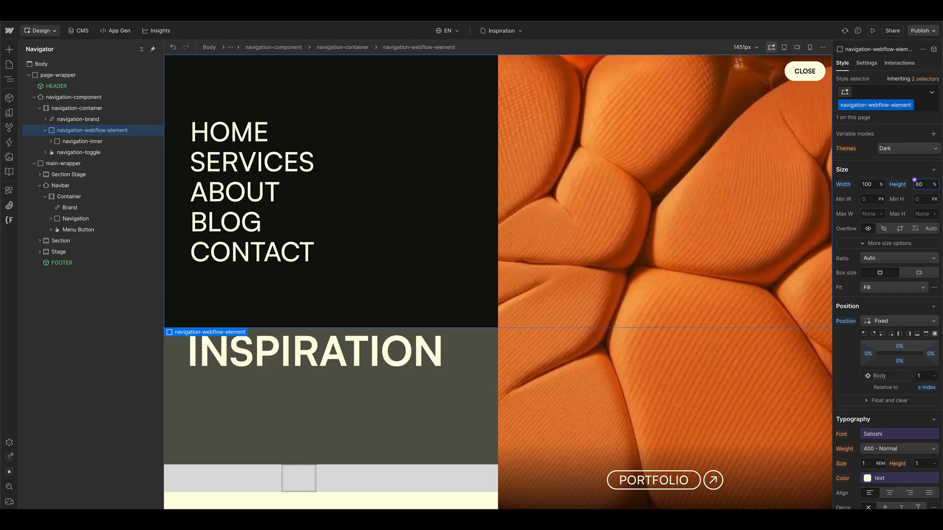
key("Return")
scroll(912, 240, "down", 5)
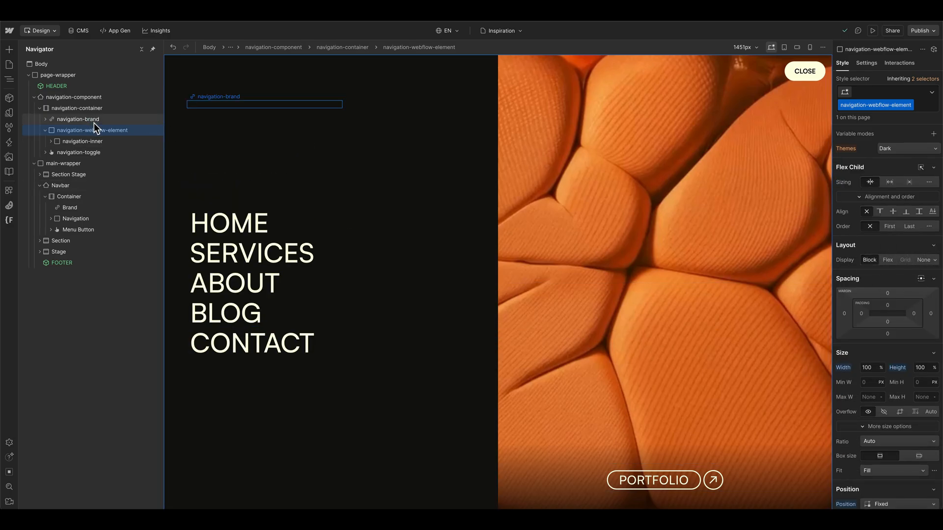
Step: Expand navigation-inner and duplicate navigation-list until there are six, testing how the overflowing menu scrolls
left_click(65, 140)
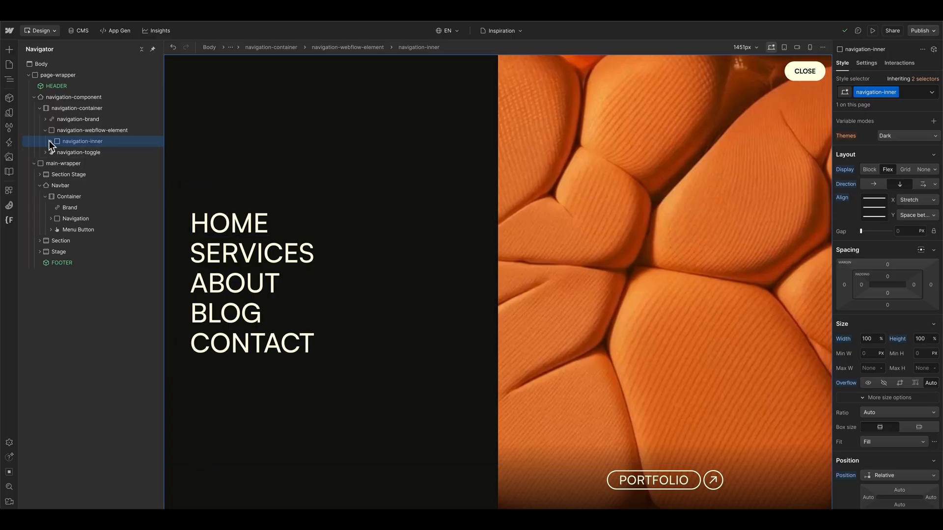
left_click(50, 141)
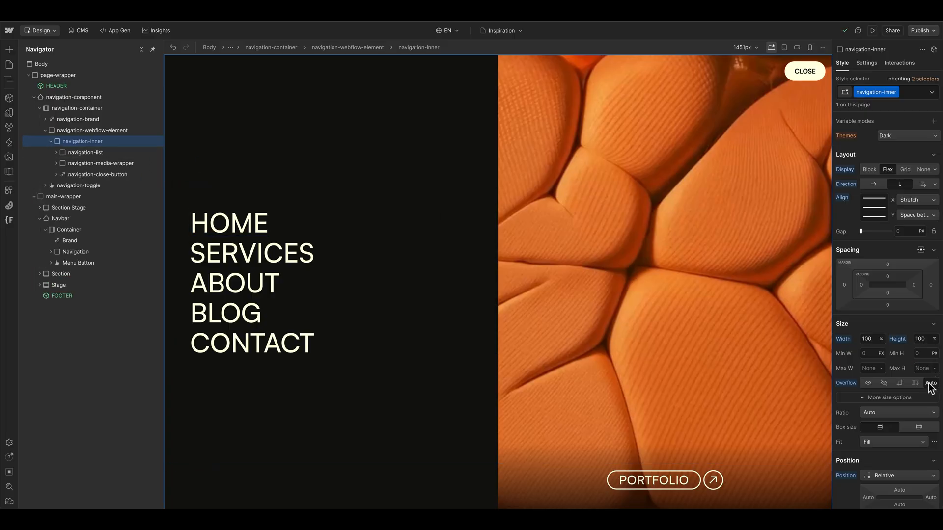
left_click(90, 153)
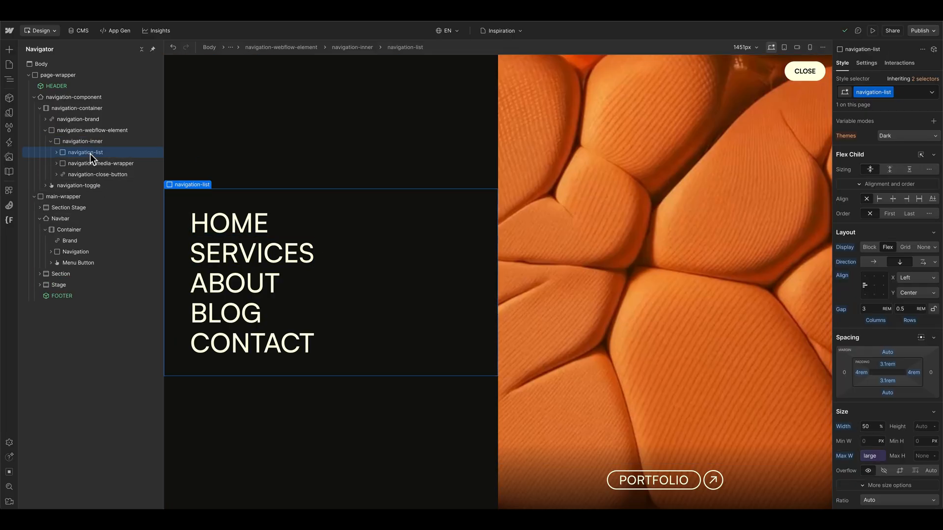
key("ctrl+d")
key("ctrl+d")
key("ctrl+d")
key("ctrl+d")
key("ctrl+d")
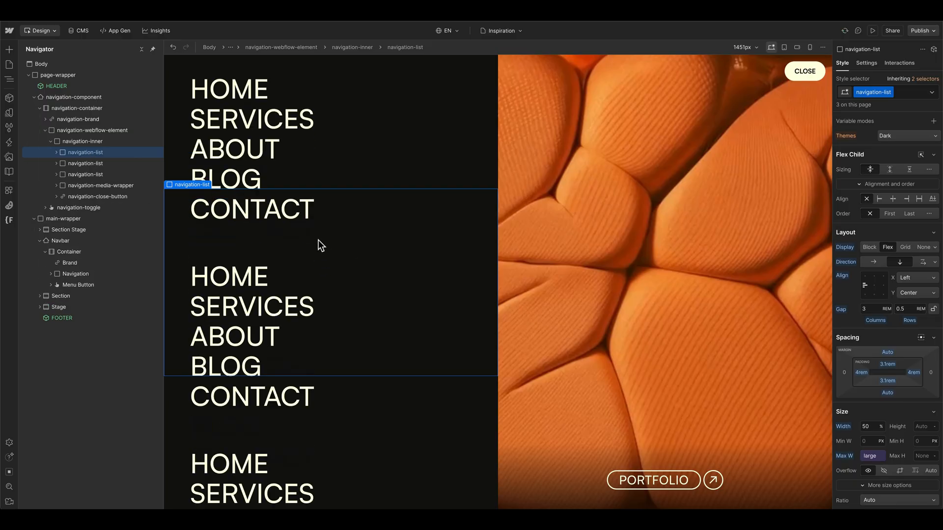
scroll(301, 222, "down", 5)
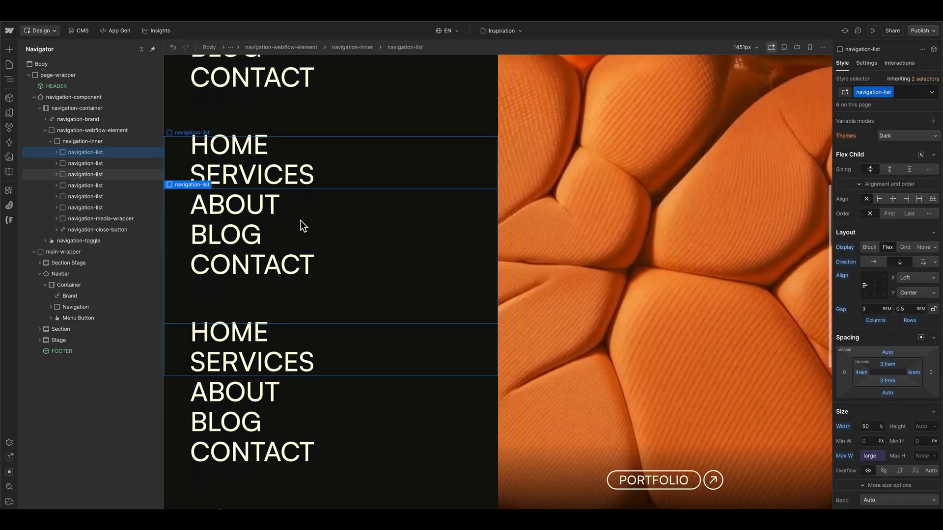
scroll(301, 224, "up", 2)
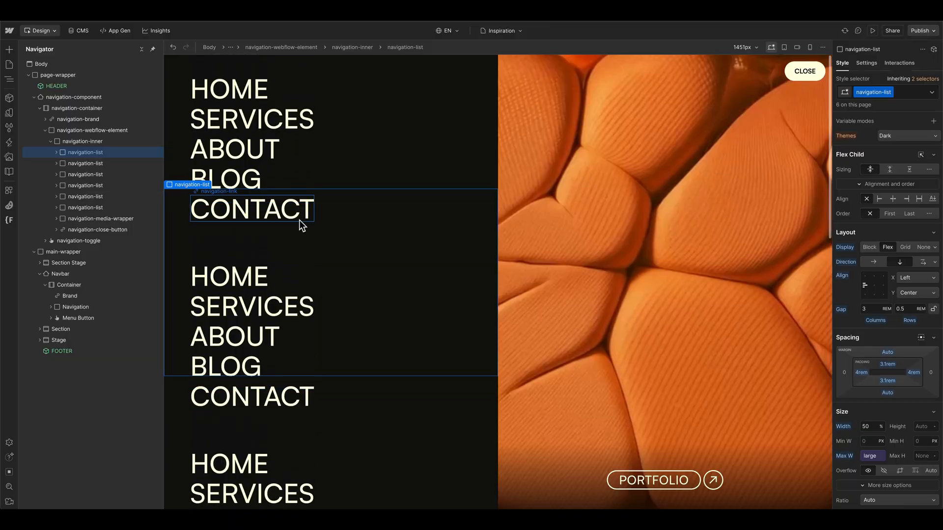
Step: Delete the duplicated navigation-list elements from navigation-inner, keeping only one
left_click(91, 170)
key("Delete")
key("Delete")
key("Delete")
key("Delete")
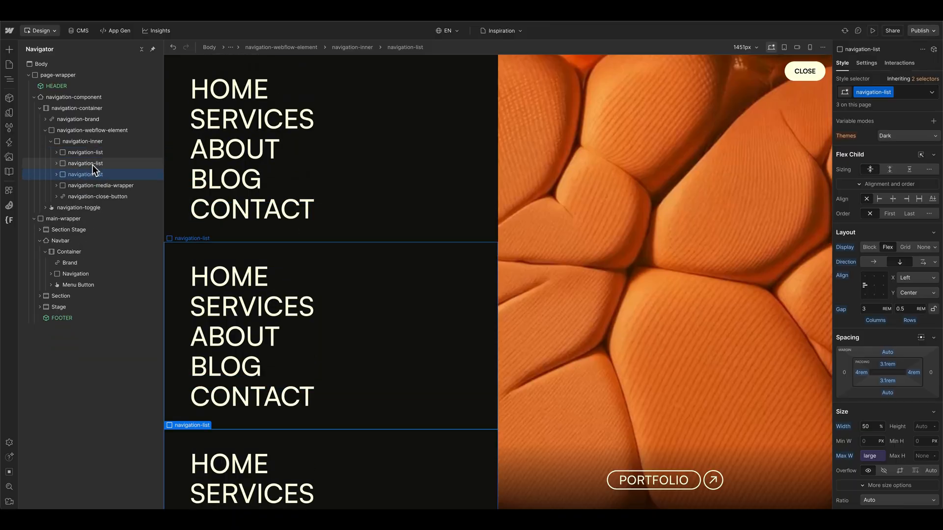
key("Delete")
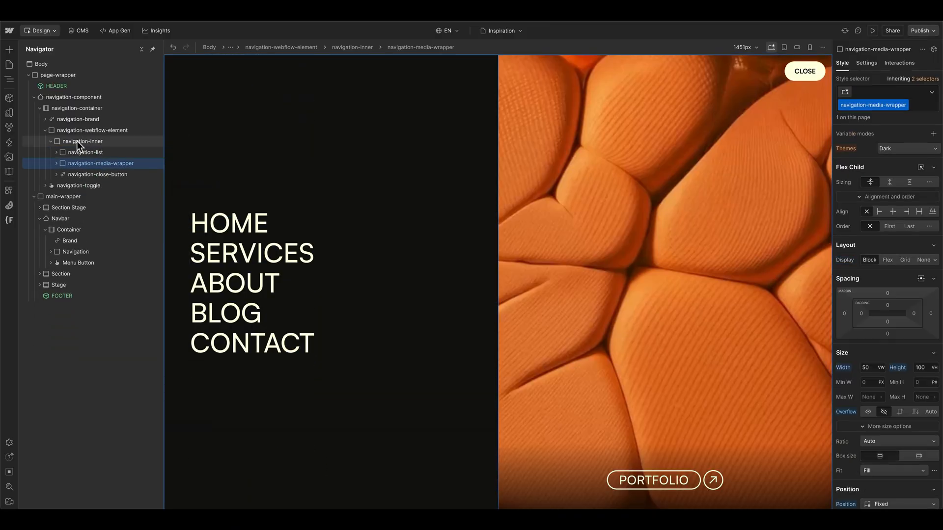
Step: Expand navigation-media-wrapper, try its display as None, and reset it to Block
left_click(94, 141)
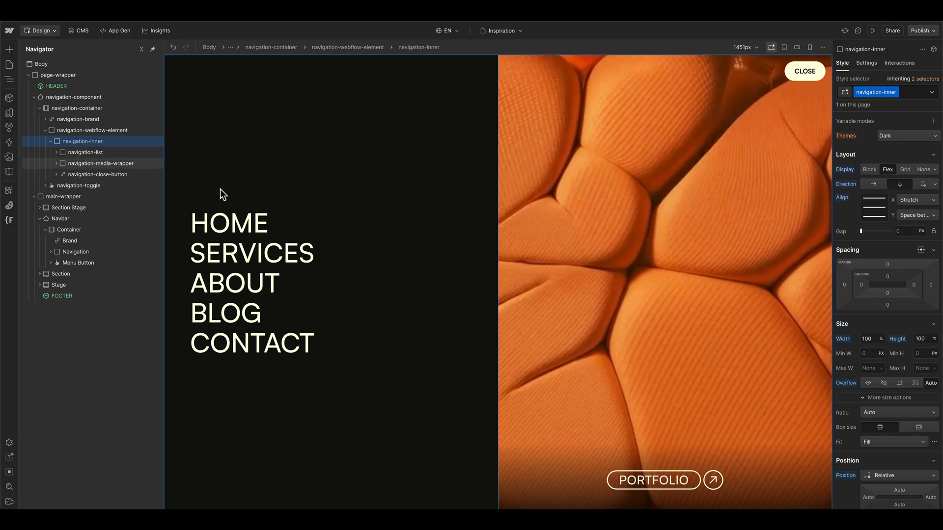
left_click(579, 211)
left_click(56, 163)
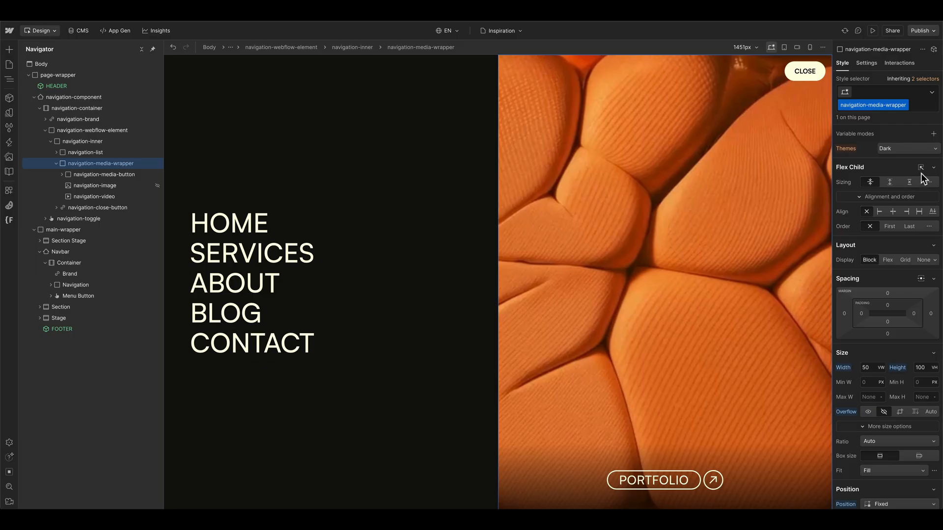
left_click(924, 260)
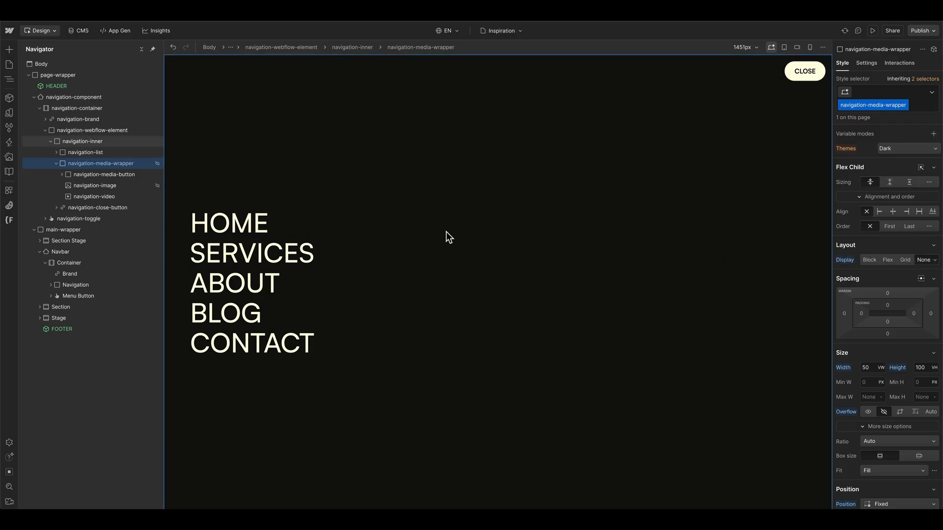
left_click(848, 260, "alt")
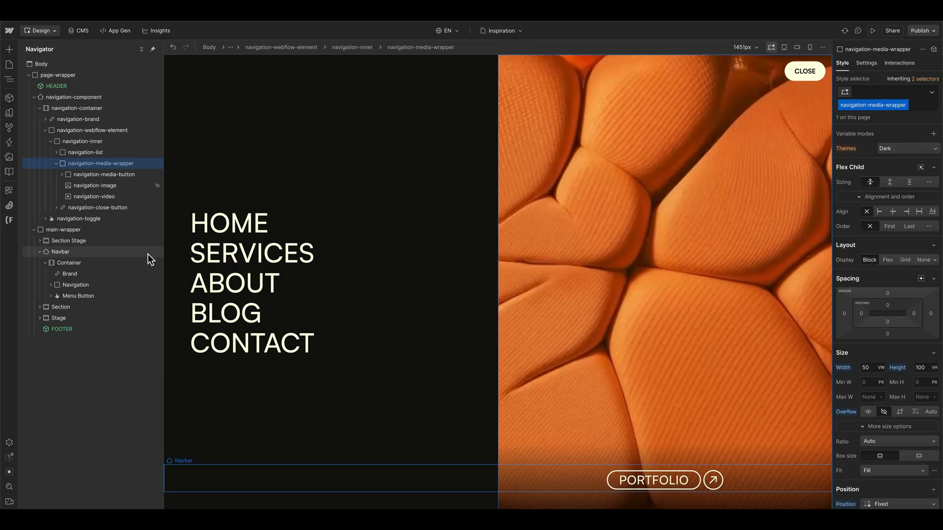
Step: Inspect the styles of navigation-image and navigation-video, and preview the menu with its background video
left_click(79, 185)
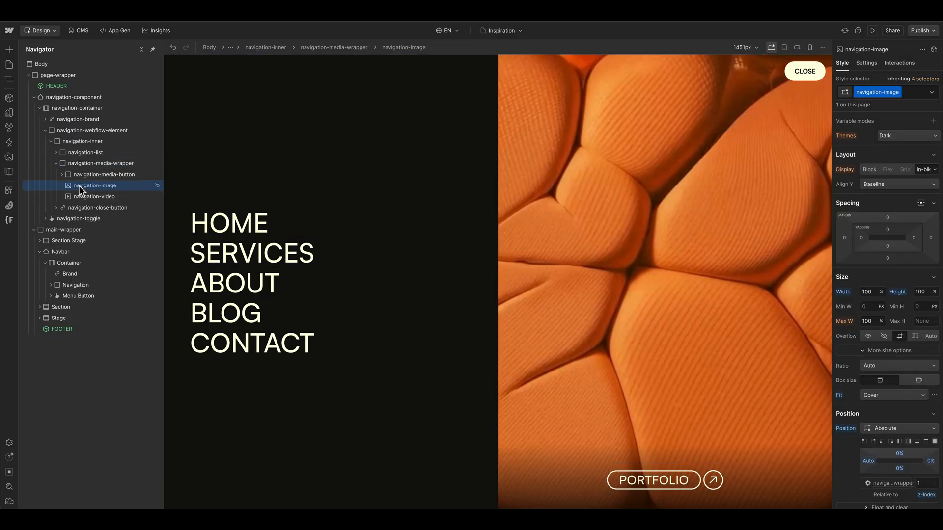
left_click(117, 195)
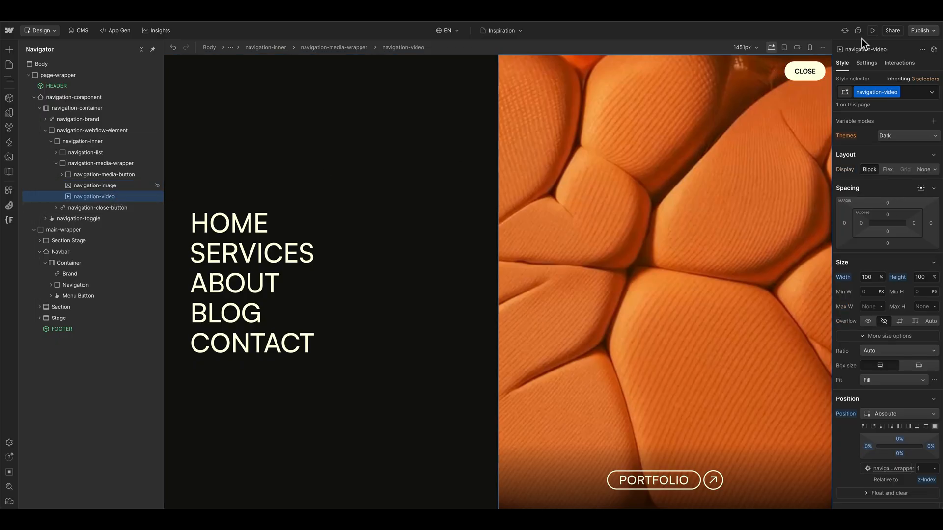
left_click(873, 30)
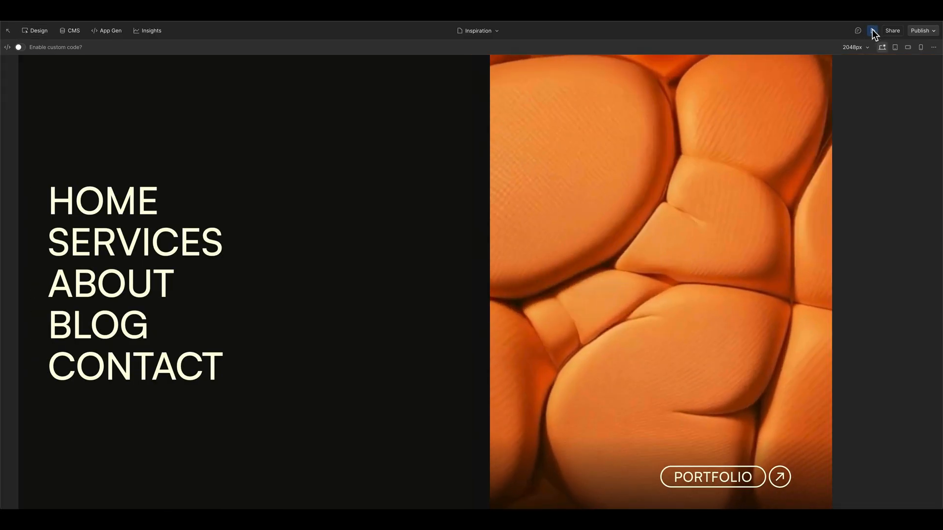
left_click(873, 30)
Step: Try replacing navigation-video with navigation-image by swapping their visibility, and preview the menu
key("d")
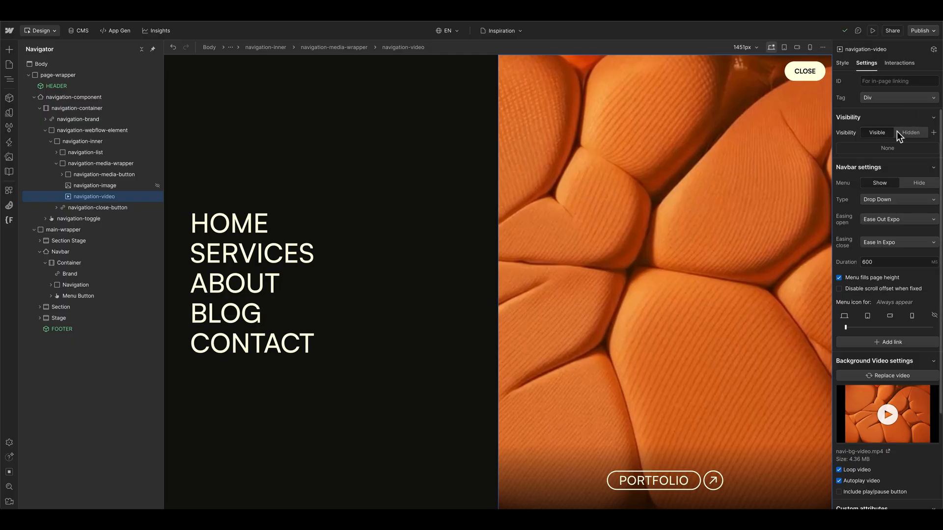
left_click(912, 137)
left_click(117, 187)
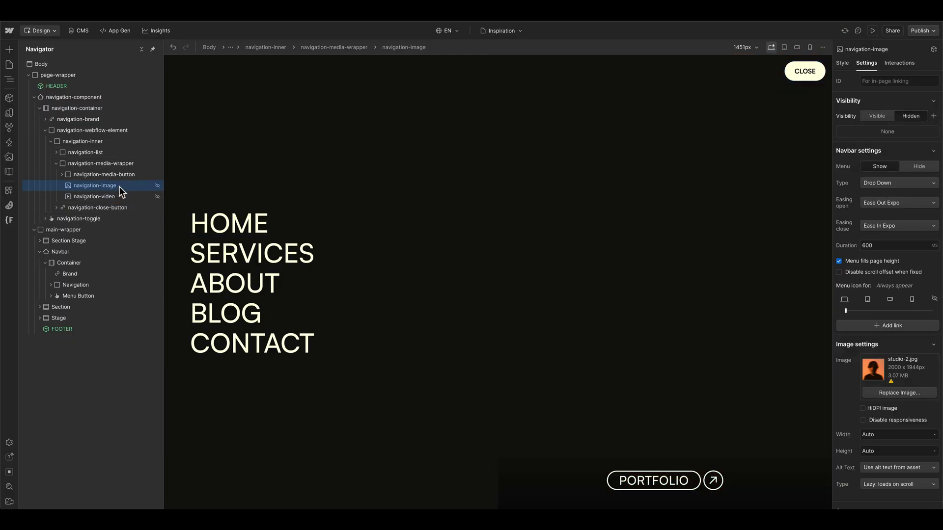
left_click(877, 116)
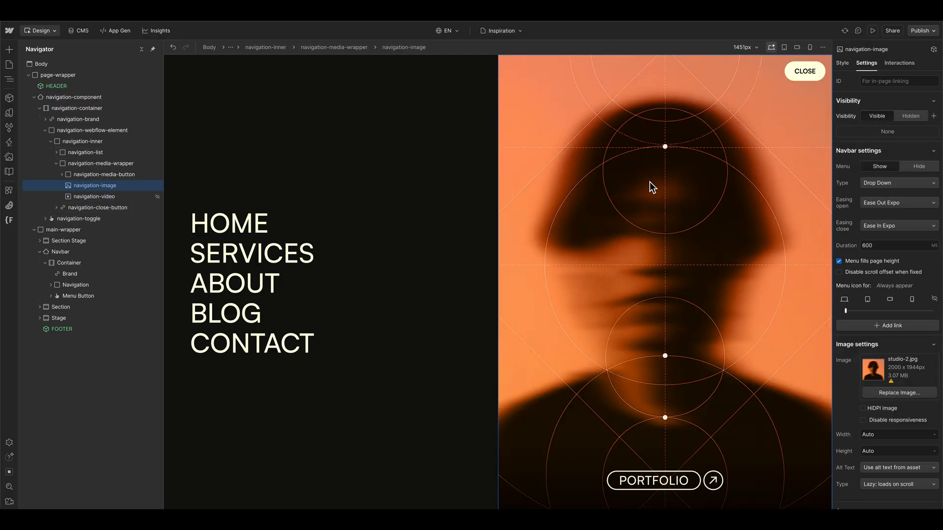
left_click(869, 31)
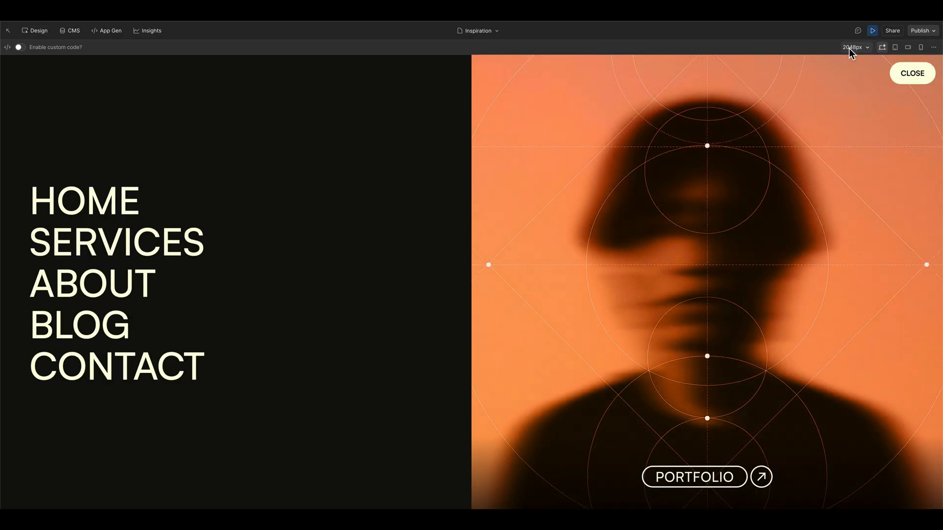
left_click(874, 31)
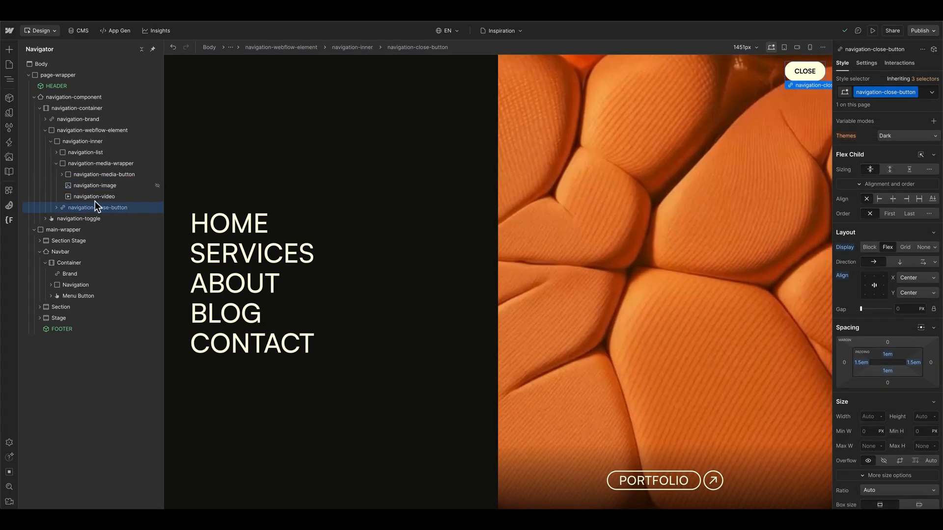
Step: Hide the navbar menu from navigation-close-button's settings, and open the navigation through OPEN in preview mode
left_click(56, 163)
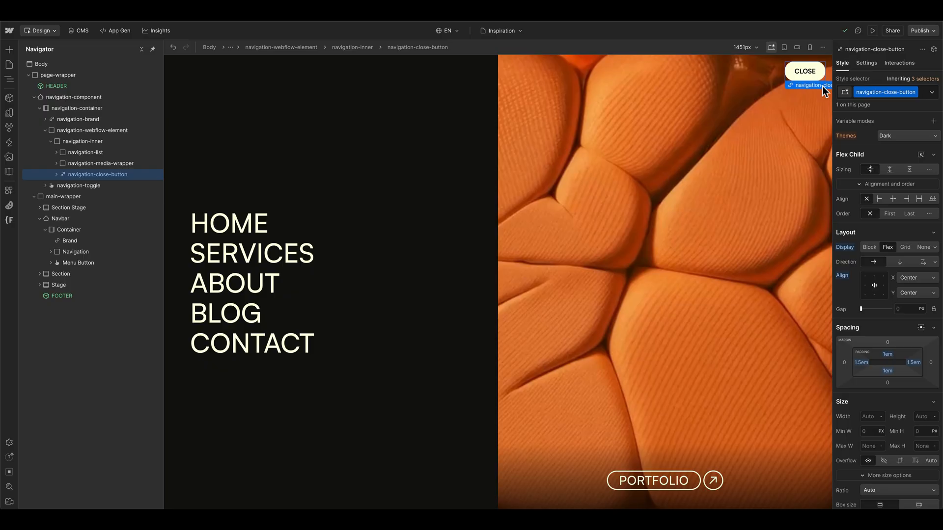
left_click(867, 66)
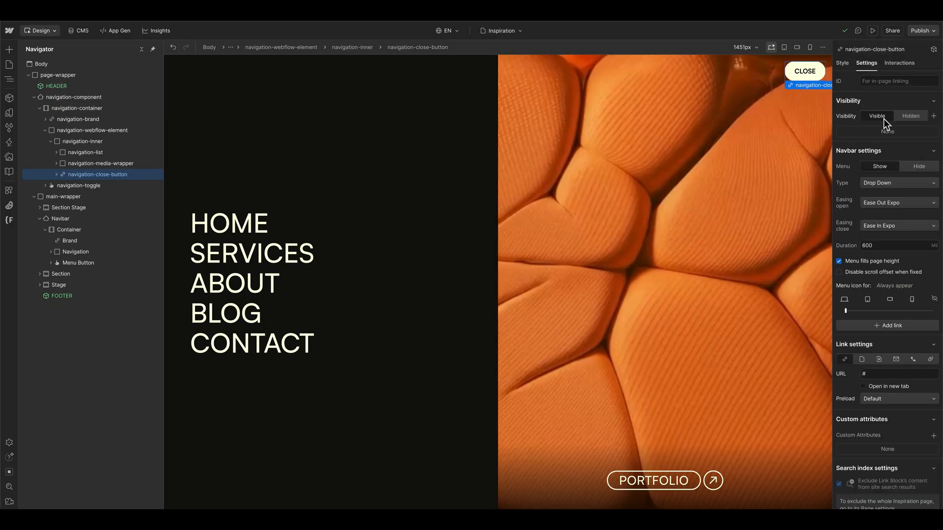
left_click(917, 167)
left_click(874, 30)
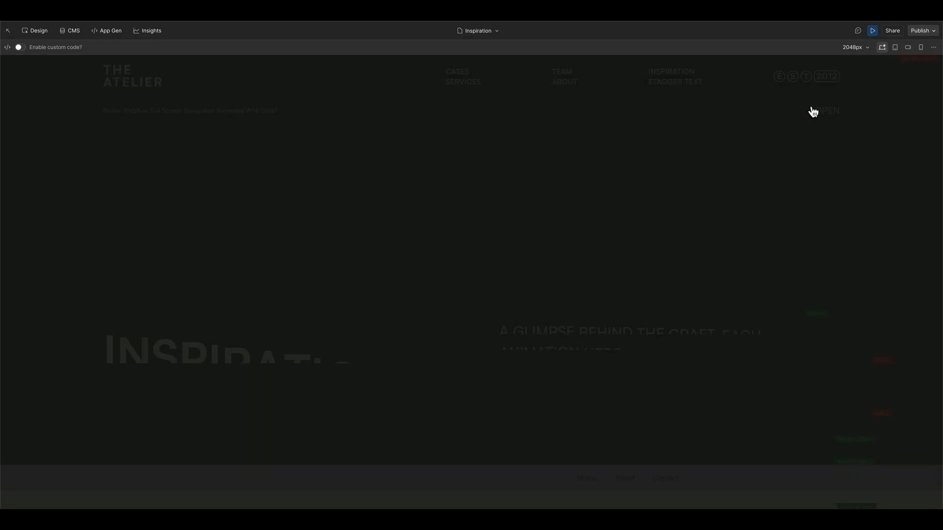
left_click(819, 111)
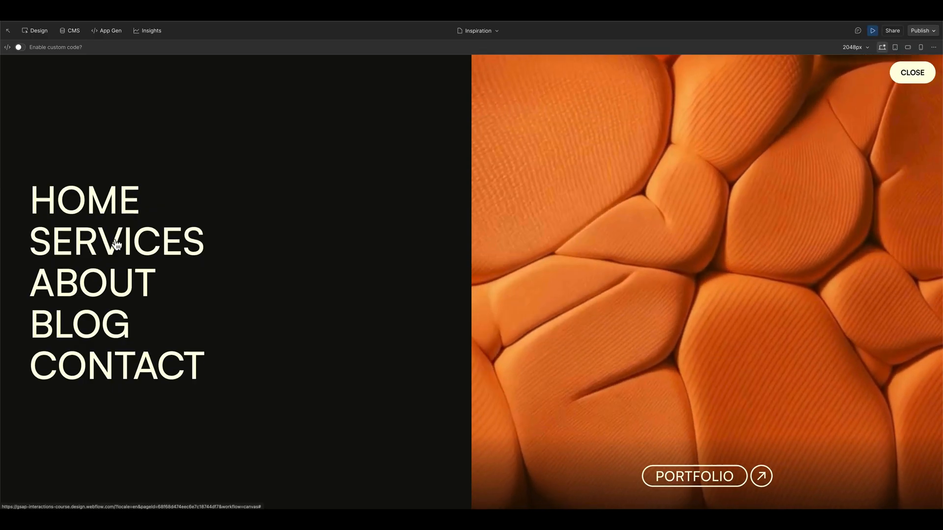
Step: Test the fullscreen menu in the preview by following SERVICES, reopening it through OPEN, and dismissing it with CLOSE
left_click(189, 251)
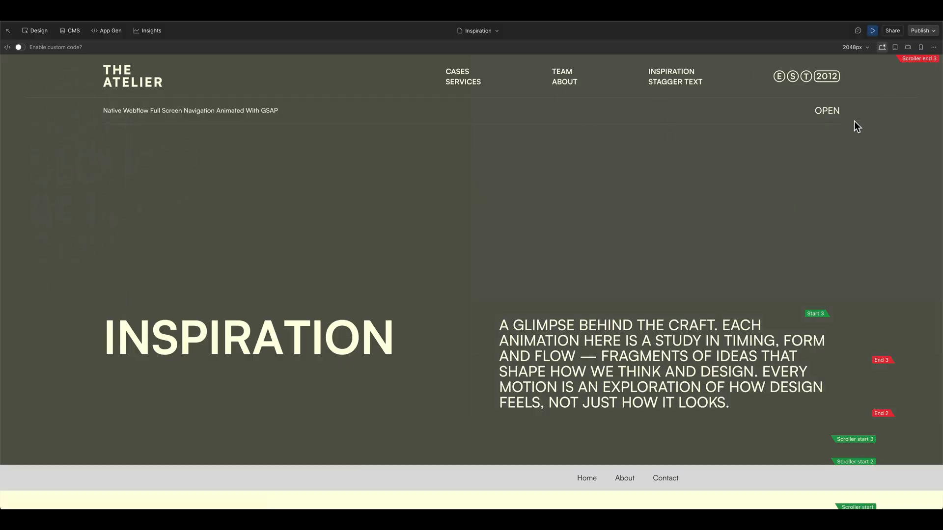
left_click(827, 111)
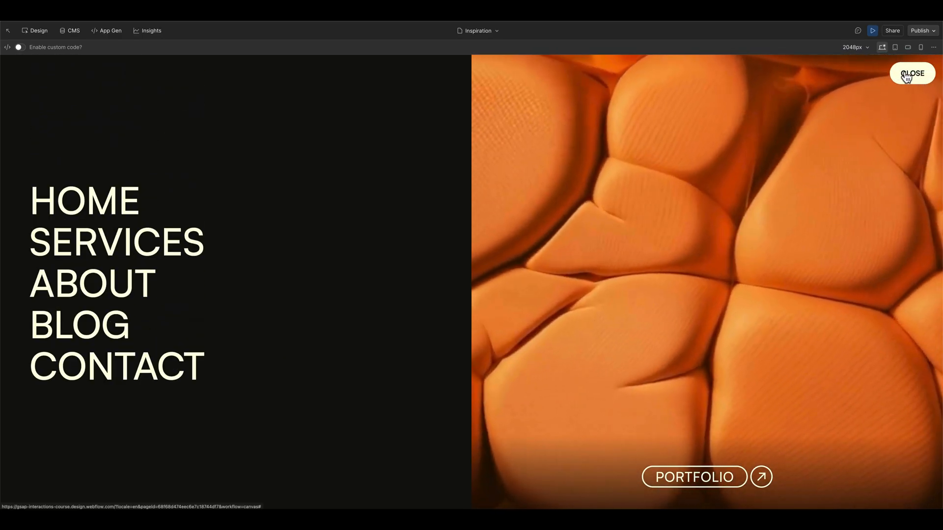
left_click(906, 76)
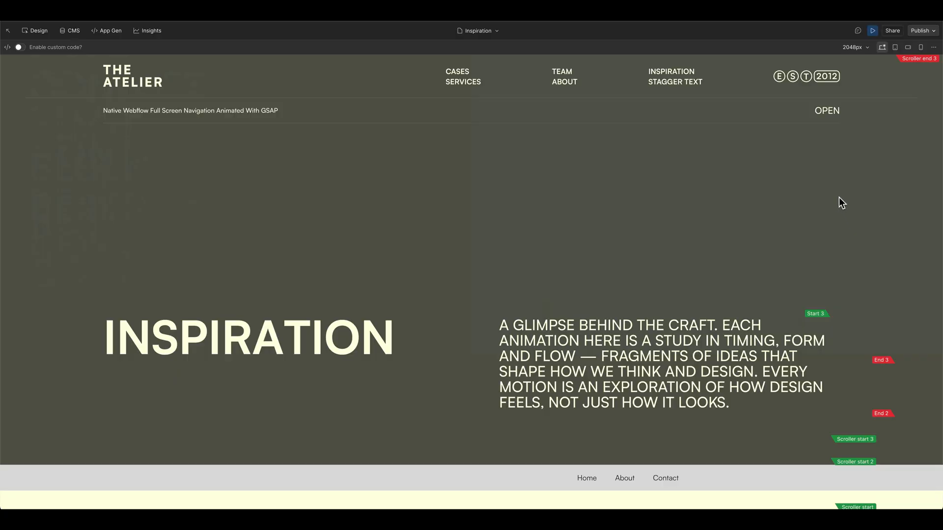
key("Escape")
Step: Show the navbar menu and give navigation-close-button the custom attributes role="button" and aria-label="Close Overlay"
left_click(880, 166)
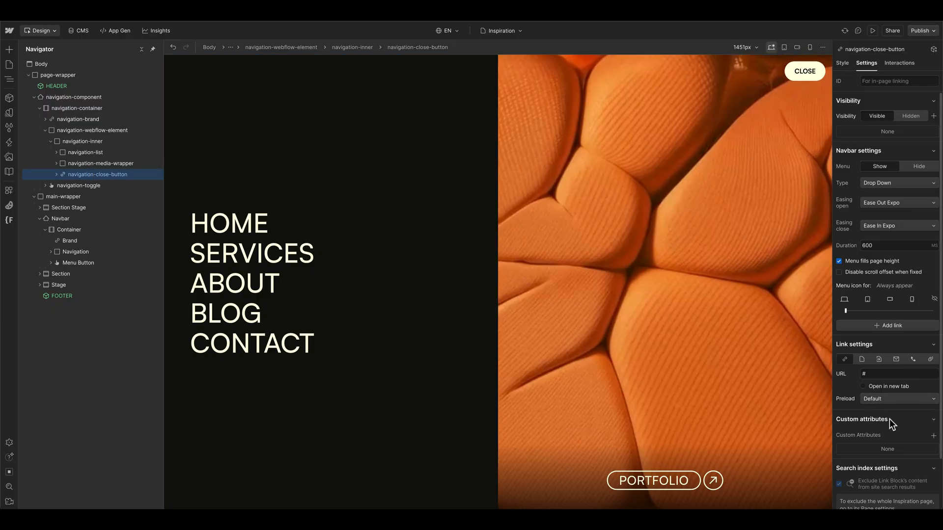
scroll(889, 419, "down", 1)
left_click(933, 405)
type("role")
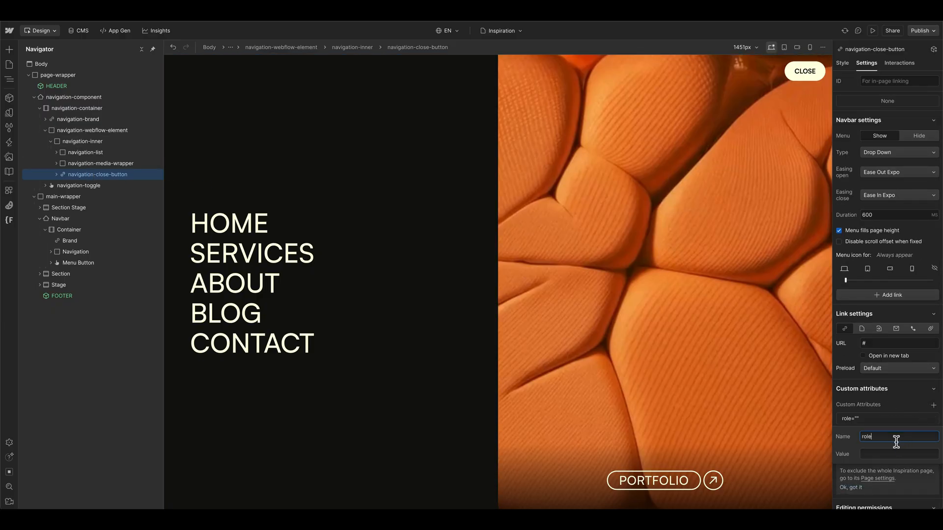
left_click(888, 455)
left_click(933, 405)
type("aria-label")
left_click(893, 466)
type("Close Overlay")
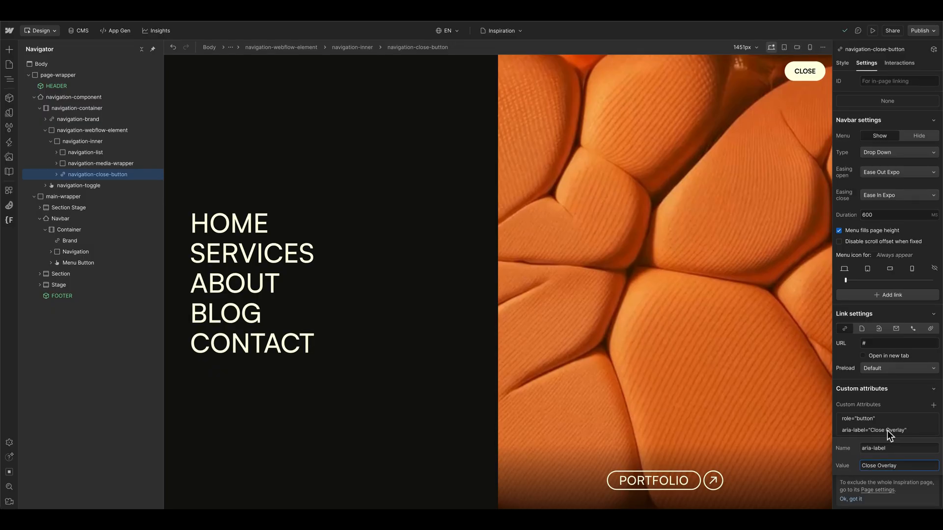
key("Return")
Step: Hide the navbar menu in the designer and test opening and closing the navigation in the preview
left_click(915, 165)
left_click(874, 30)
left_click(827, 110)
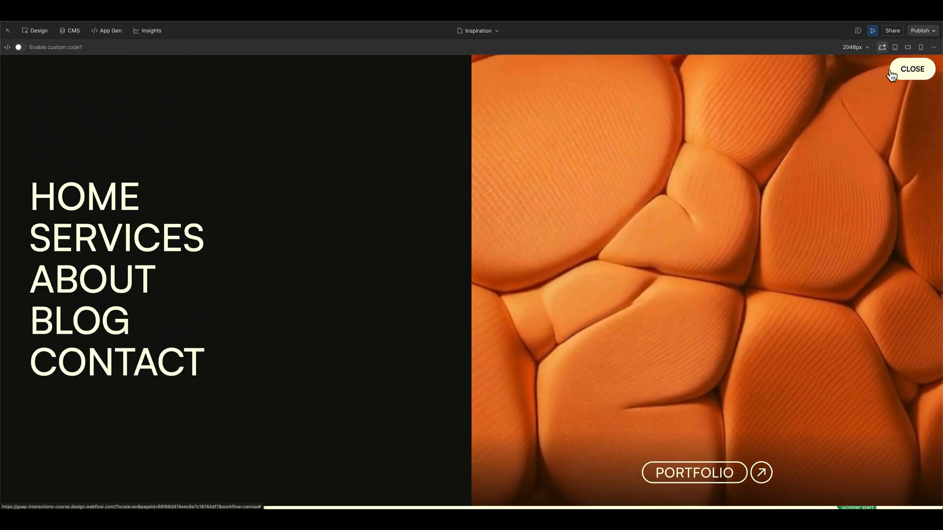
left_click(895, 78)
left_click(873, 31)
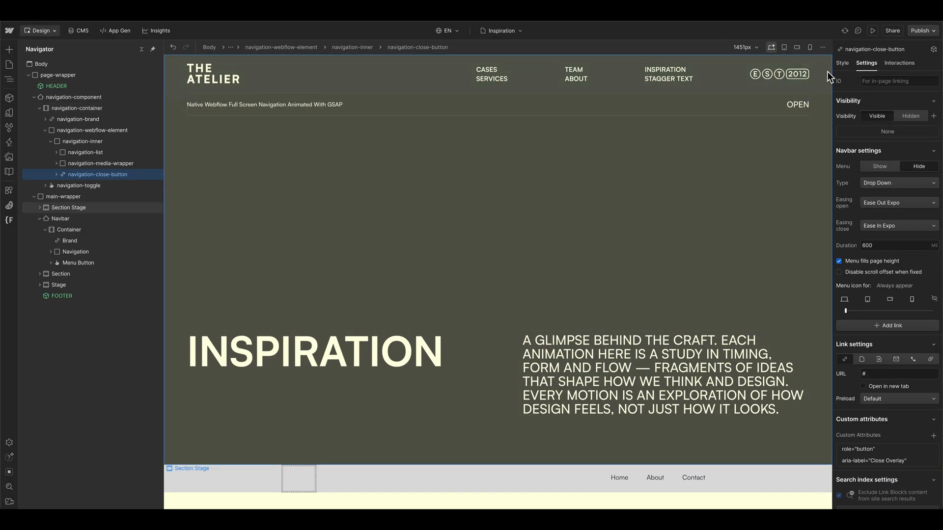
Step: Add the custom property transform: none!important to navigation-webflow-element
left_click(842, 64)
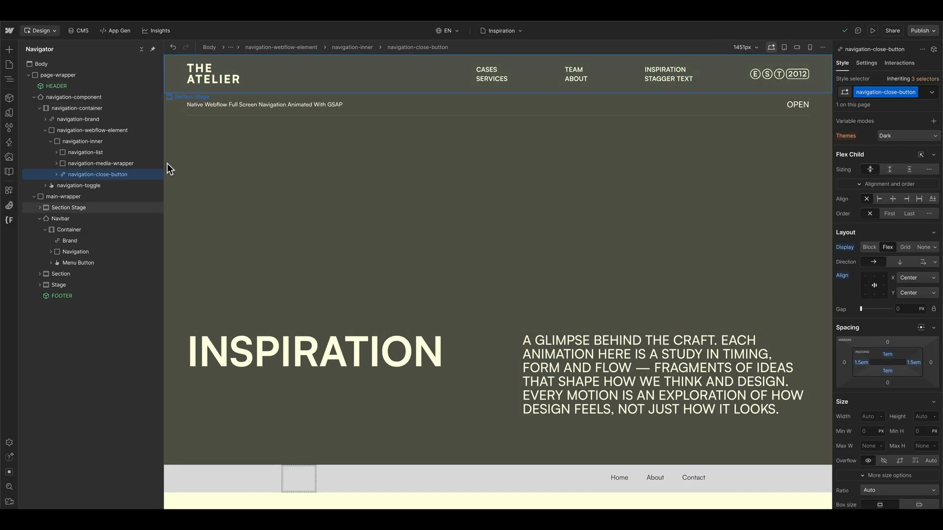
left_click(97, 131)
left_click(51, 142)
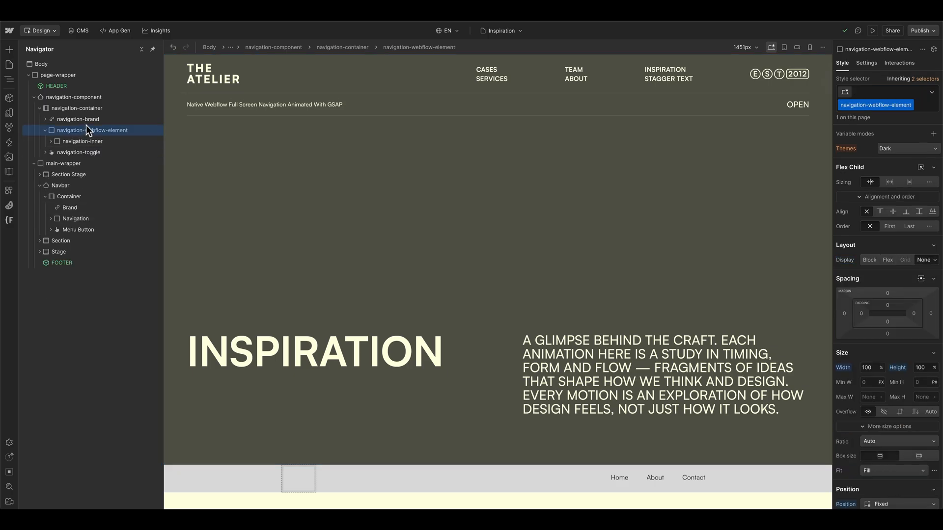
left_click(51, 141)
left_click(51, 142)
scroll(903, 302, "down", 12)
scroll(879, 447, "down", 1)
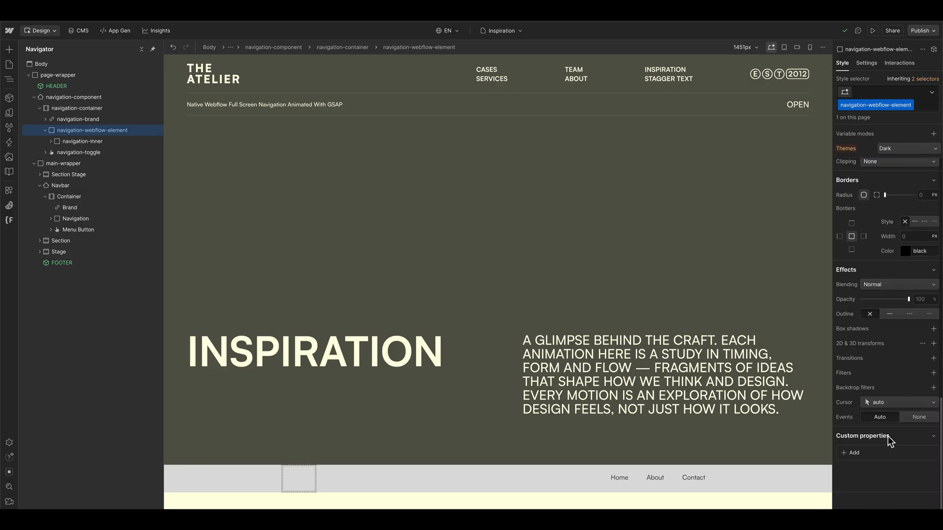
left_click(852, 452)
type("tra")
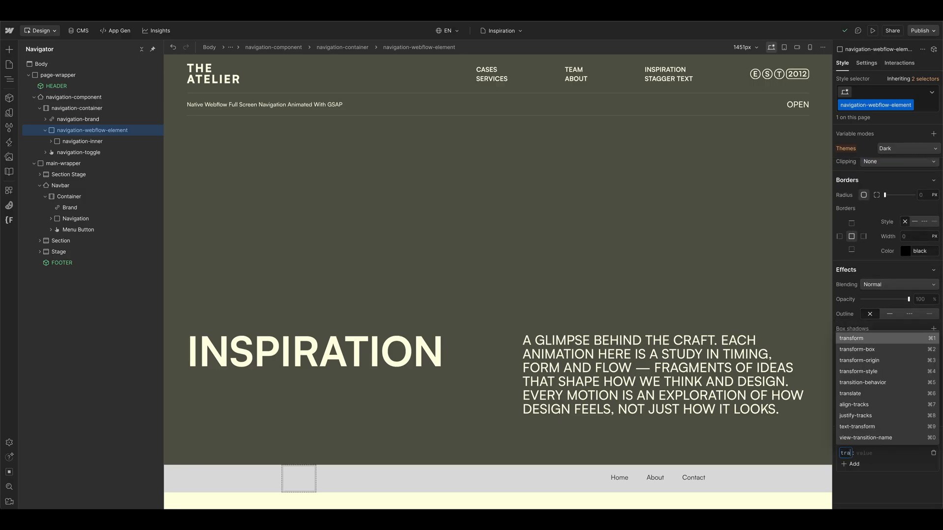
type("nsform")
key("Return")
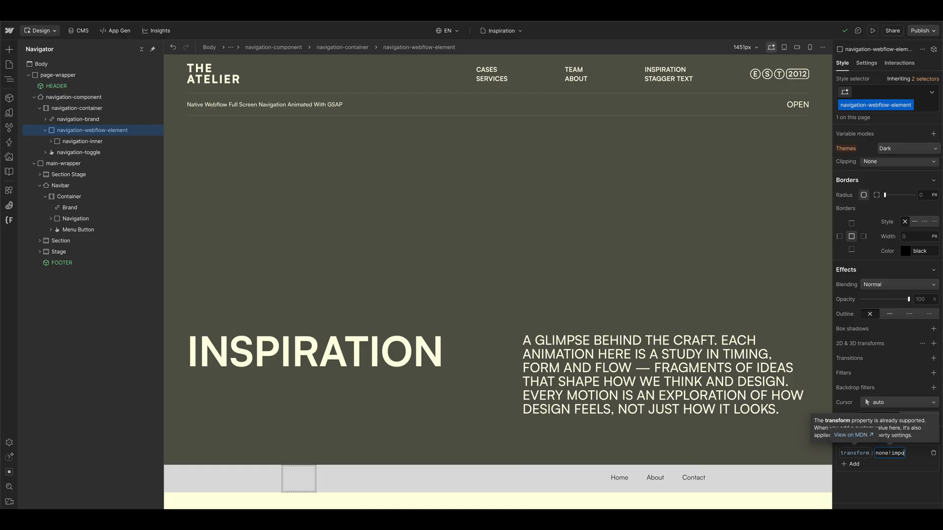
key("Return")
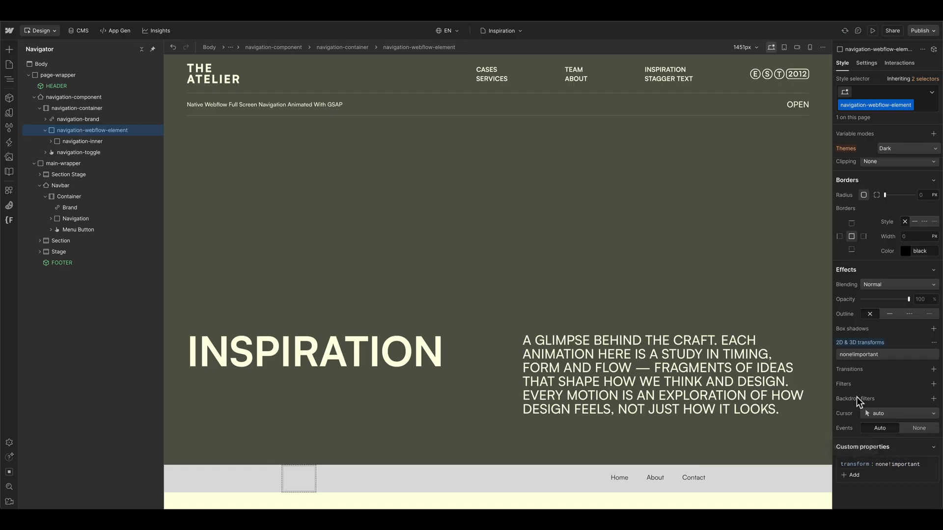
scroll(884, 245, "up", 15)
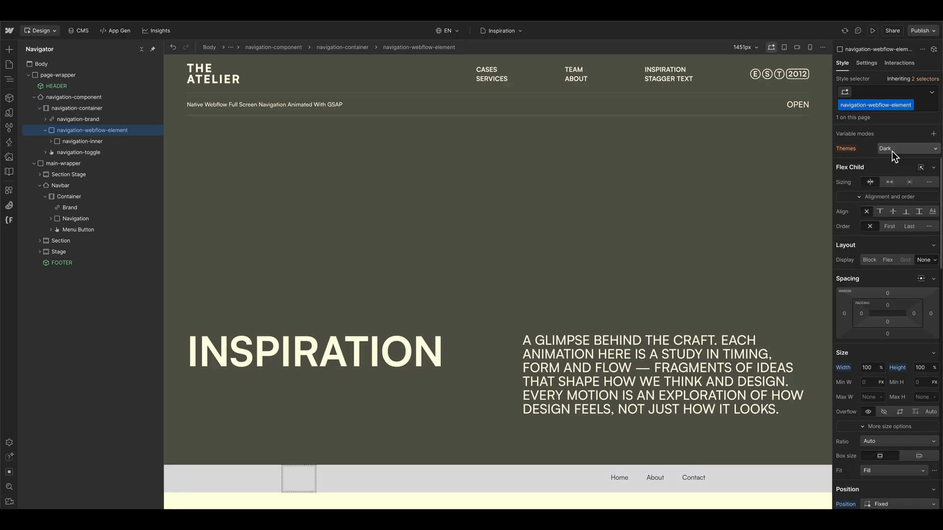
Step: Preview how the navigation opens through OPEN and closes through CLOSE with the transform override
key("ctrl+shift+p")
left_click(828, 107)
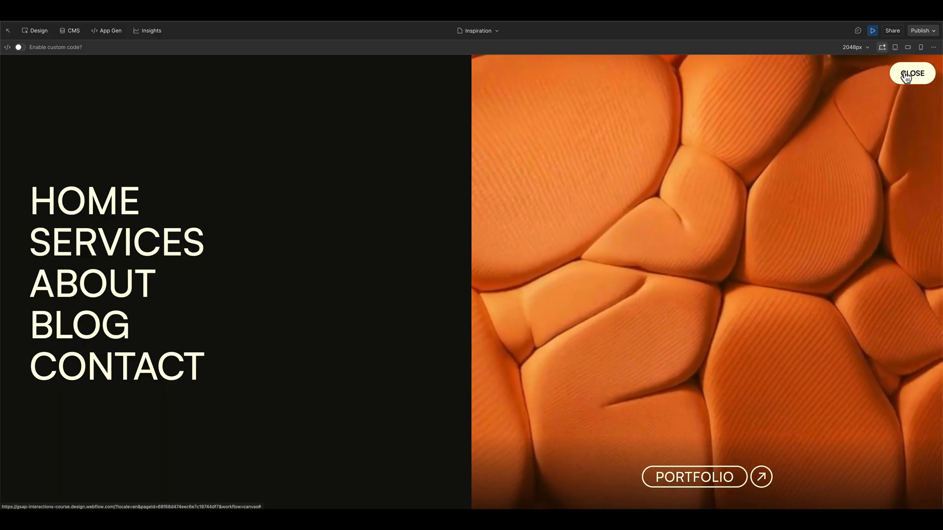
left_click(906, 76)
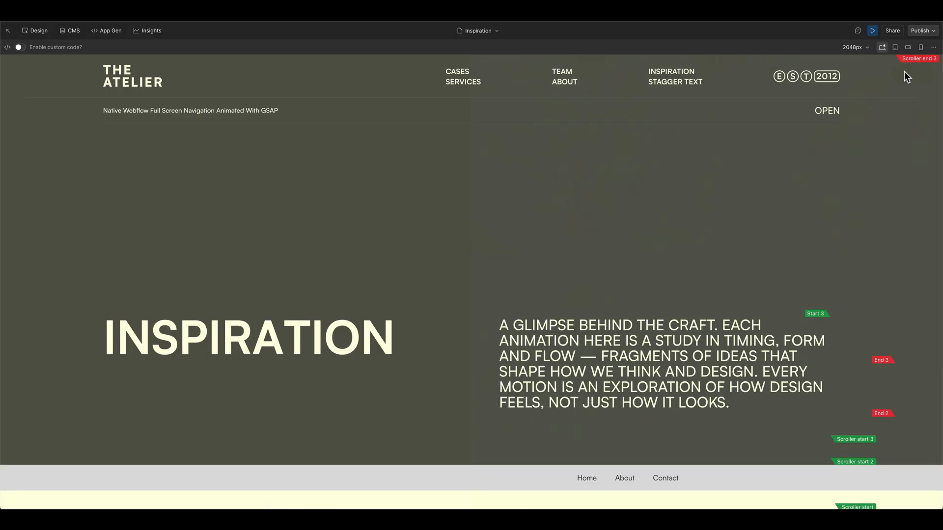
left_click(873, 31)
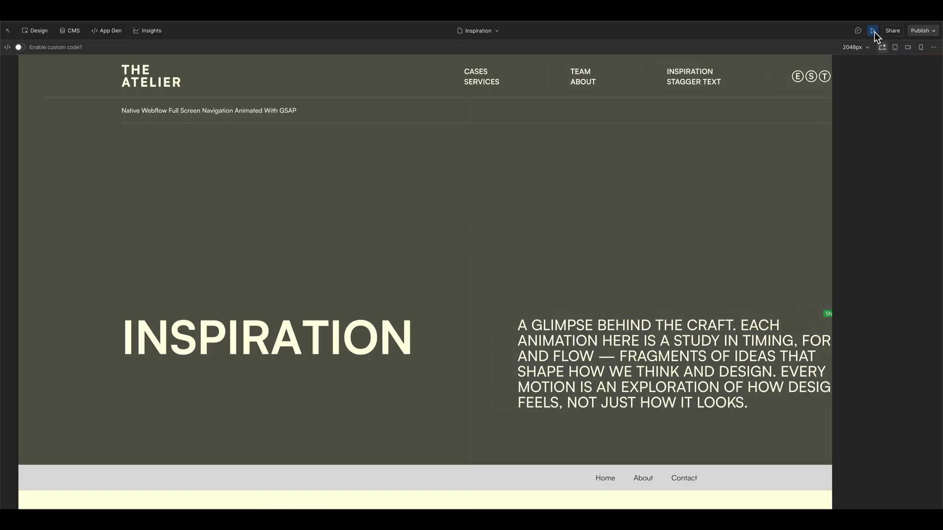
Step: Examine the Duration in navigation-component's navbar settings and view the element's styles
left_click(865, 63)
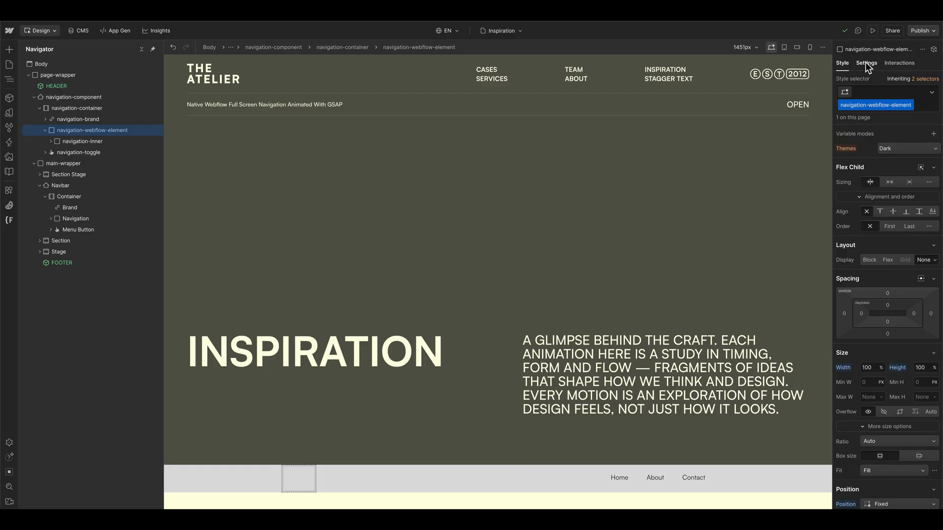
left_click(877, 245)
left_click_drag(891, 244, 855, 244)
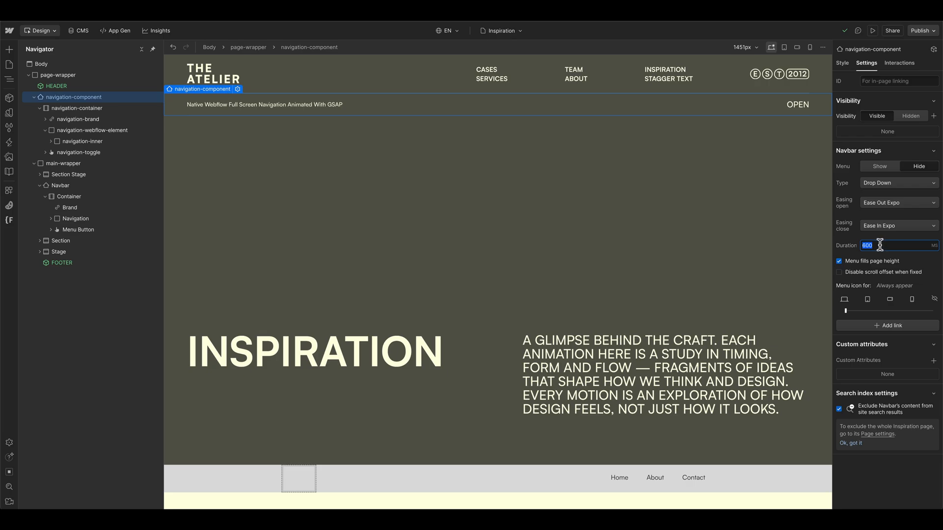
left_click(878, 245)
left_click_drag(875, 245, 858, 246)
left_click(843, 63)
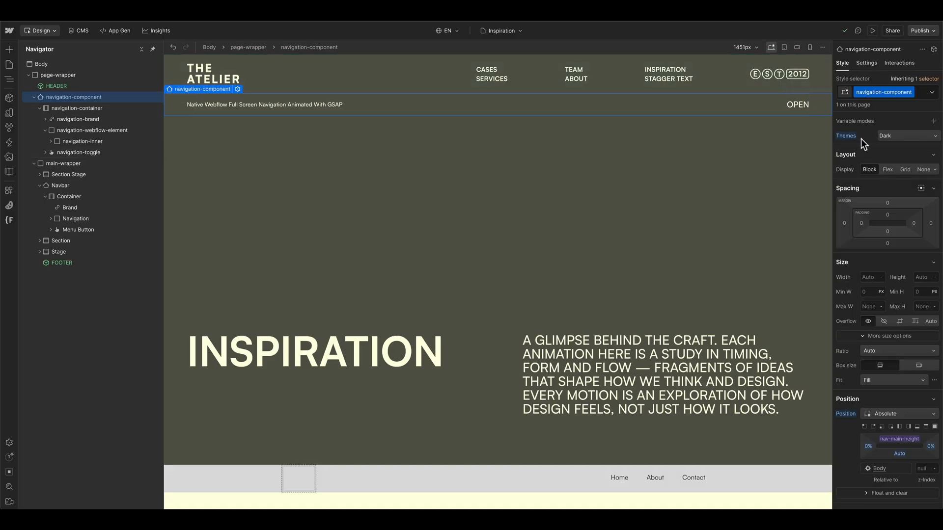
Step: Delete the default Navbar element from main-wrapper and collapse main-wrapper in the element tree
left_click(58, 186)
key("Delete")
left_click(34, 163)
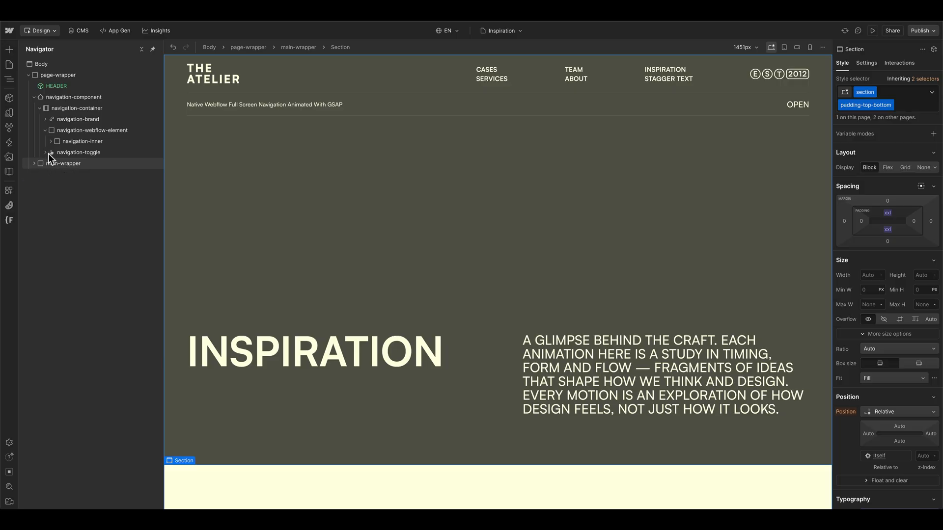
Step: Create a click-triggered GSAP interaction named "Fullscreen Navigation – Open" on navigation-toggle and review its click settings
left_click(45, 152)
left_click(110, 153)
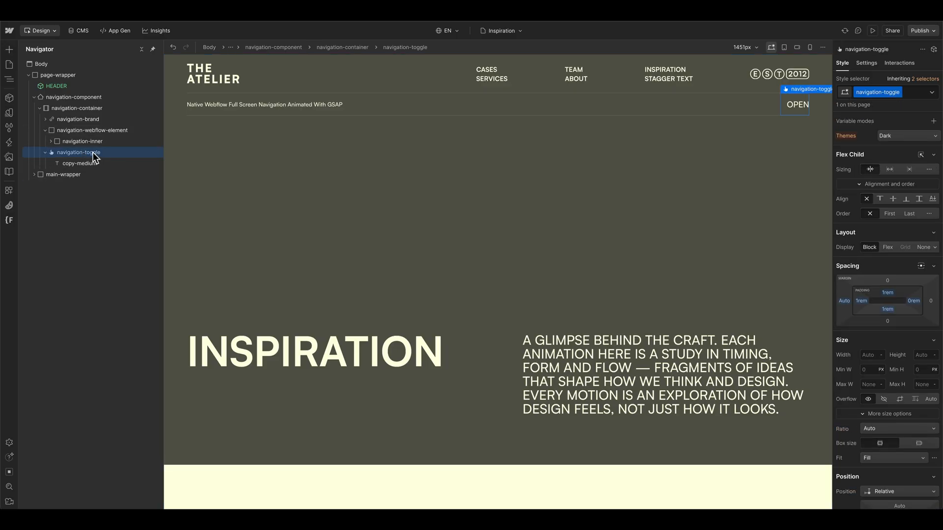
left_click(898, 63)
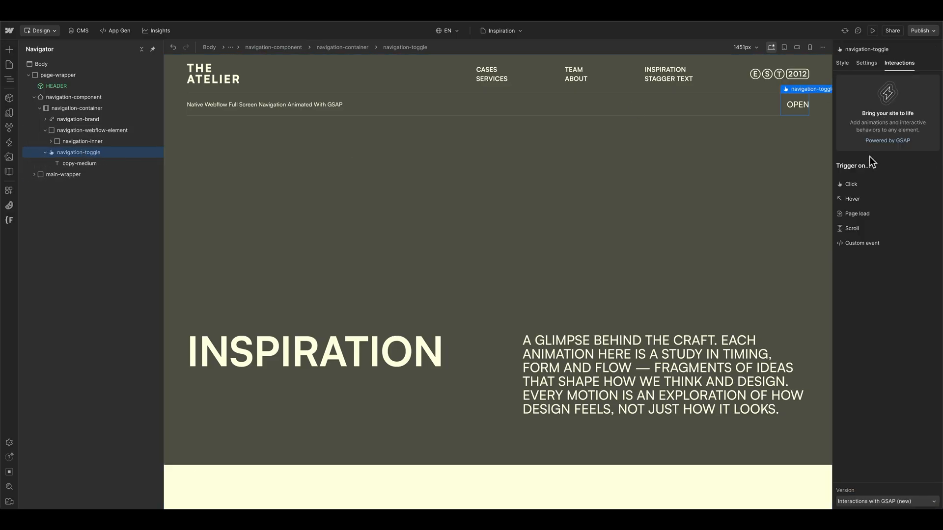
left_click(873, 185)
type("Fullscreen Navigation – Open")
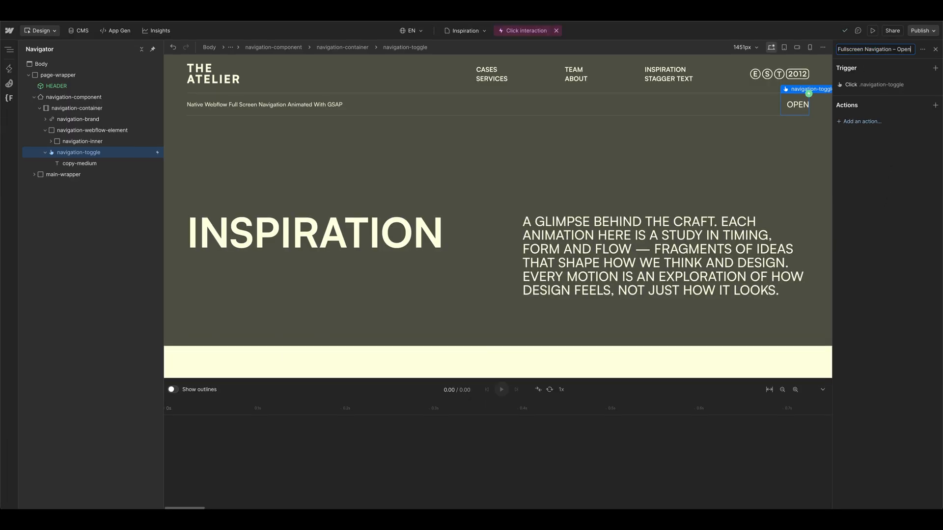
key("Return")
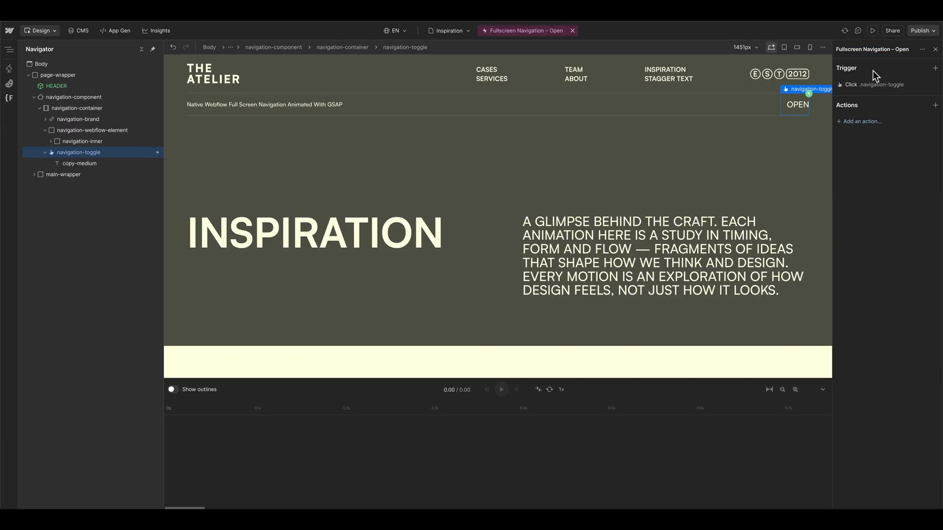
left_click(883, 83)
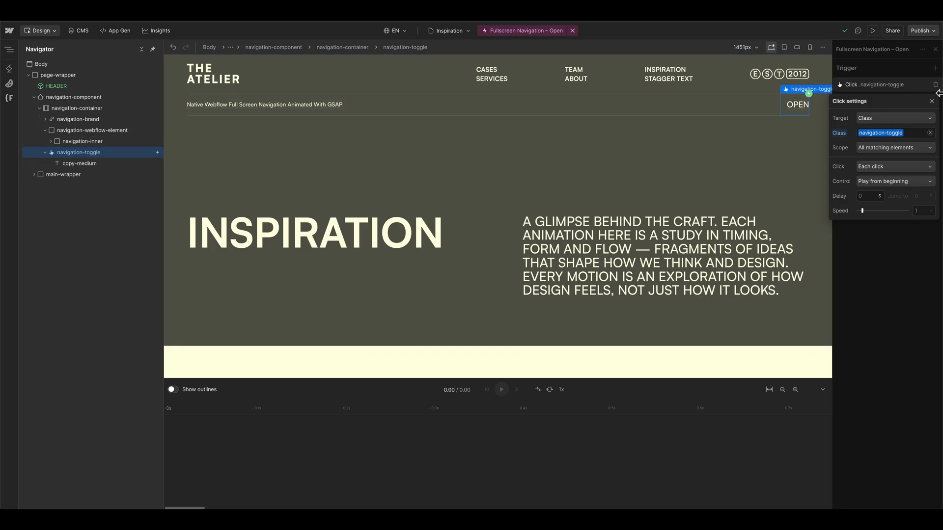
left_click(877, 85)
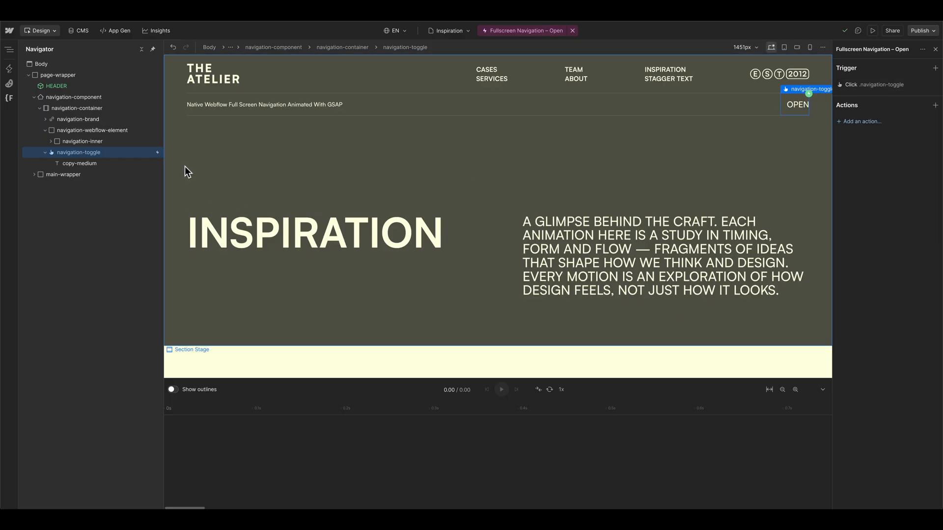
Step: Show the navbar menu from navigation-component's settings and reopen navigation-toggle's "Fullscreen Navigation – Open" interaction
left_click(63, 98)
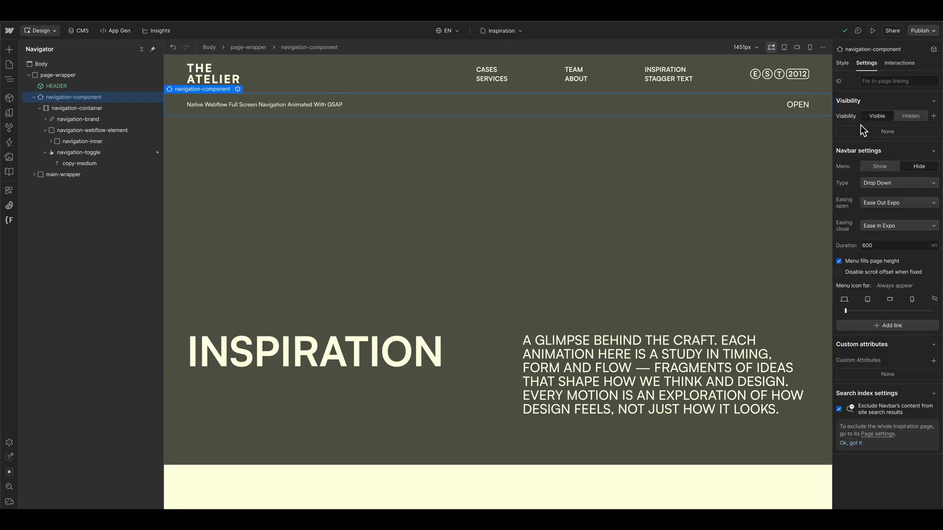
left_click(880, 166)
left_click(900, 63)
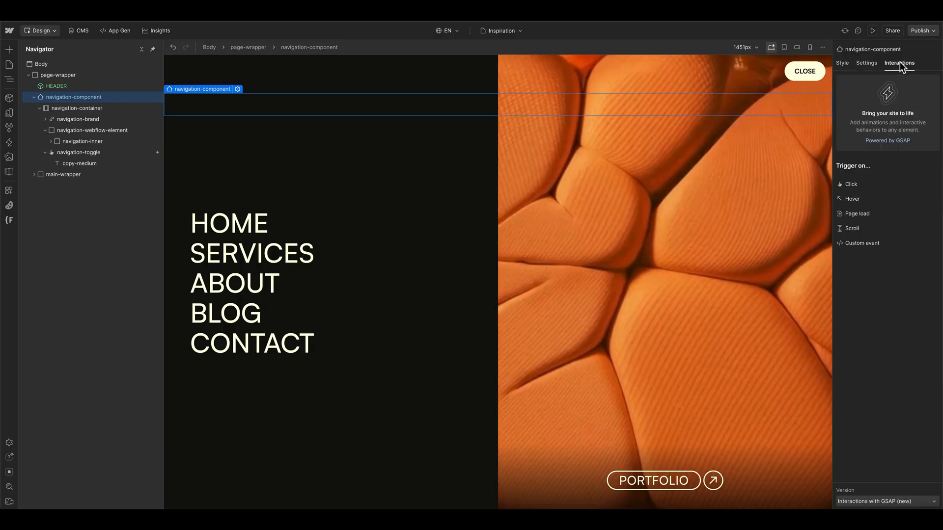
left_click(79, 152)
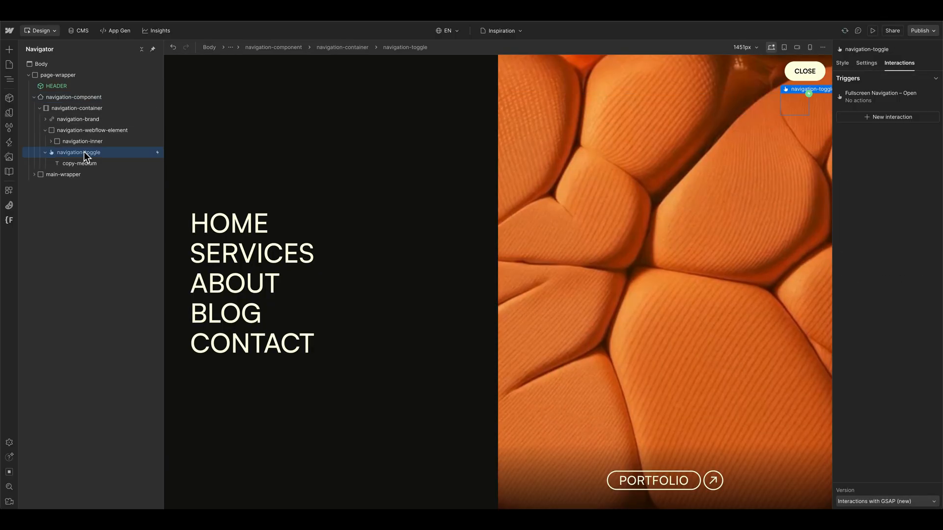
left_click(877, 92)
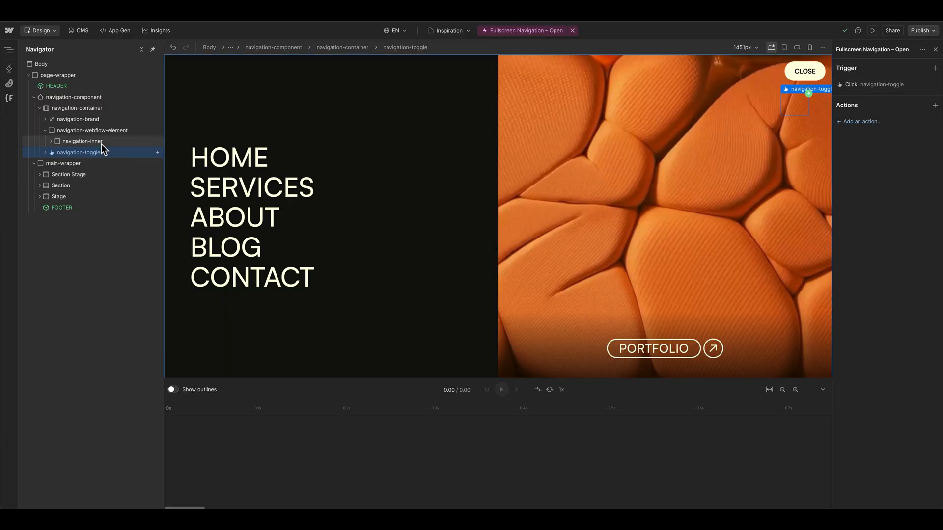
Step: Add a custom animation for navigation-inner at the start of the interaction's timeline
left_click(114, 141)
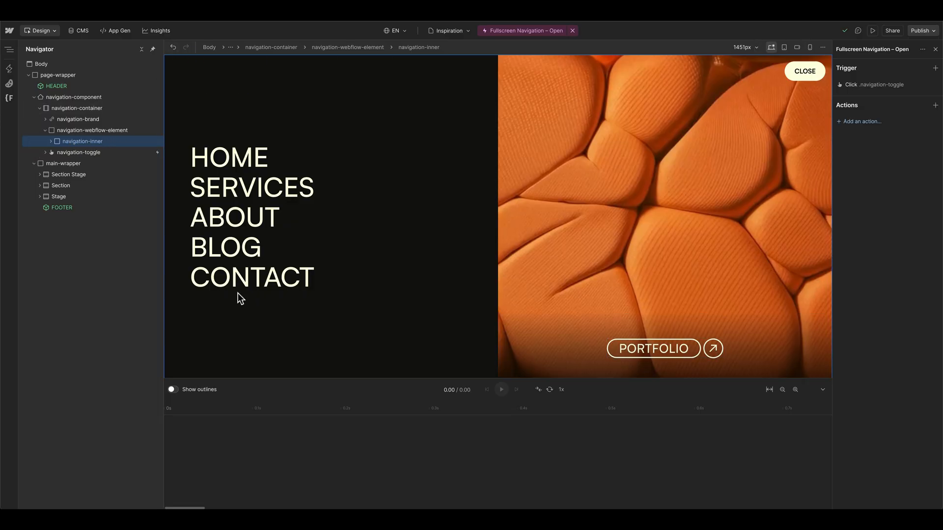
double_click(193, 431)
left_click_drag(232, 421, 187, 420)
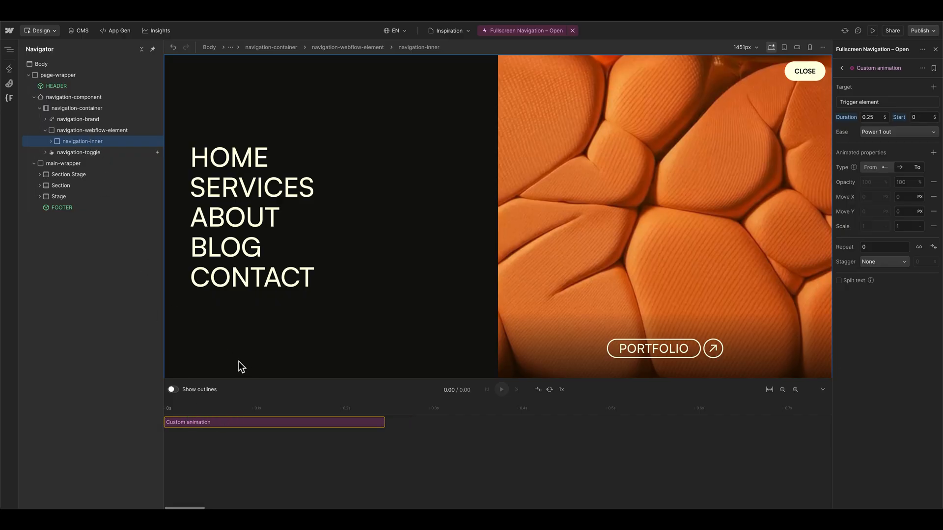
Step: Set the animation's target to the navigation-inner class and reset the Within filter
left_click(899, 102)
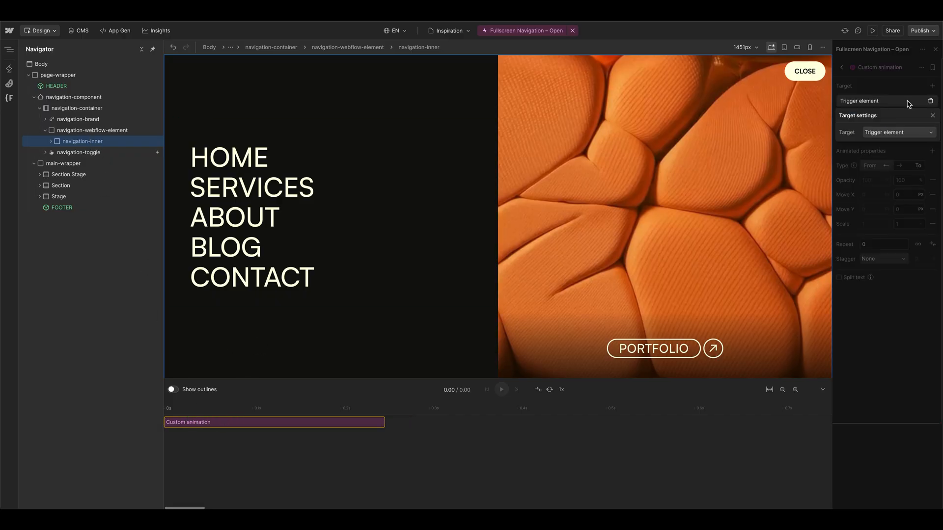
left_click(909, 133)
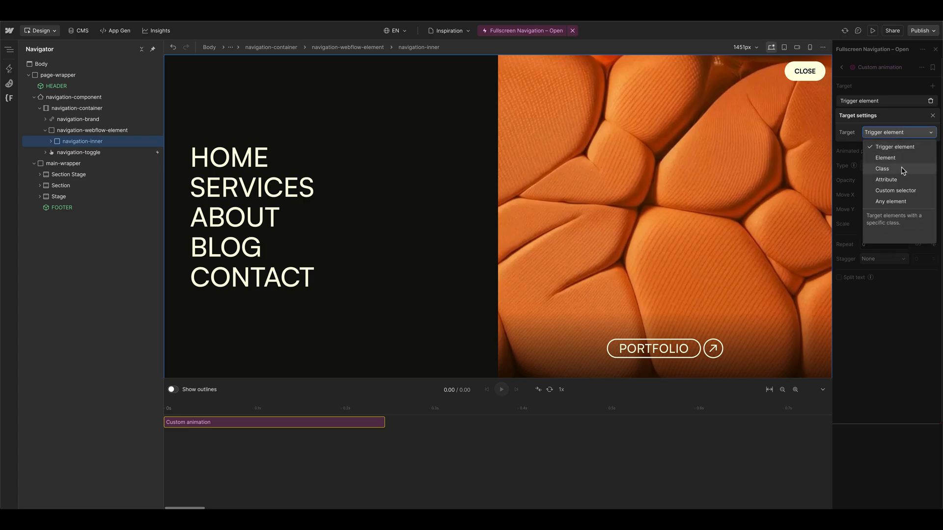
left_click(884, 169)
left_click(848, 166)
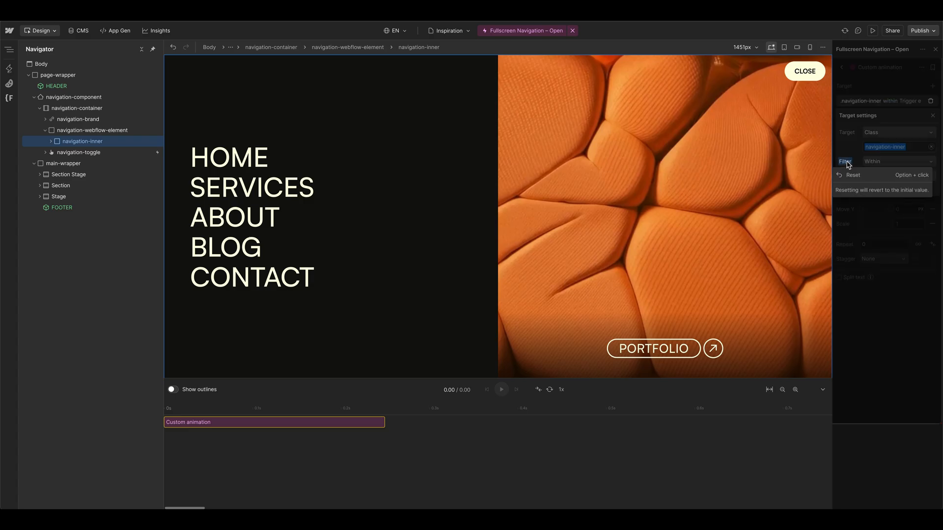
left_click(851, 176)
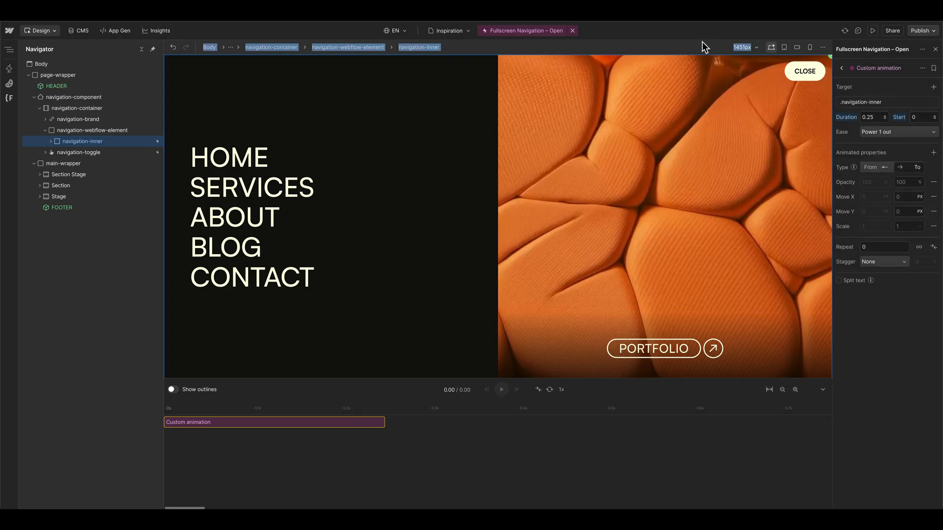
left_click(702, 42)
Step: Make the overlay animation a From–To type and set Move Y from -100% to 0%
left_click(878, 167)
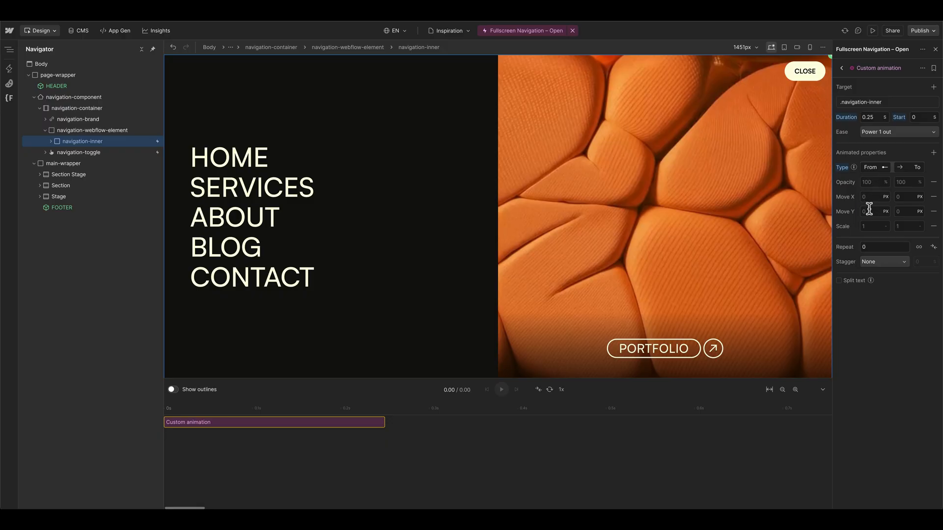
type("-100%")
key("Return")
key("shift+Up")
key("shift+Up")
key("shift+Up")
key("shift+Down")
key("shift+Down")
key("shift+Down")
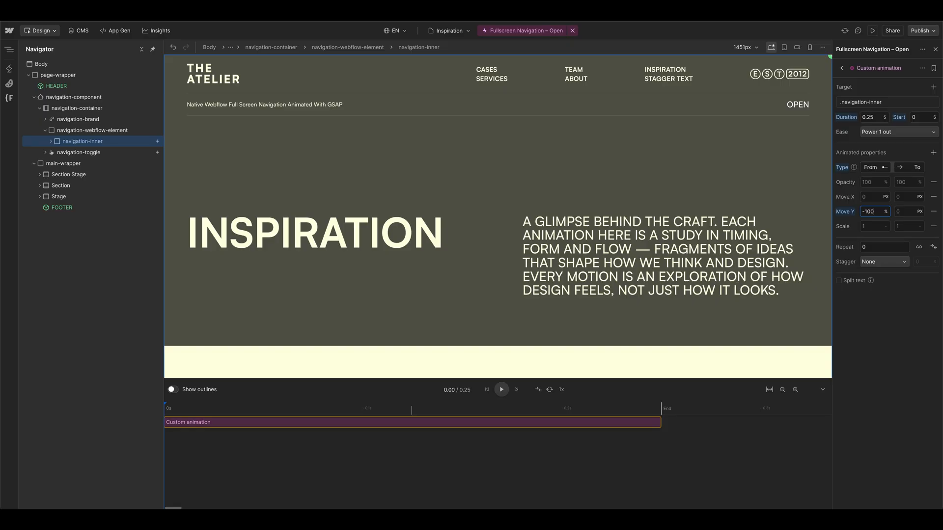
left_click(914, 211)
Step: Set the animation's duration to 1 s with Expo out ease, preview it, and name it Navigation Overlay
left_click(870, 117)
type("1")
key("Return")
left_click(880, 131)
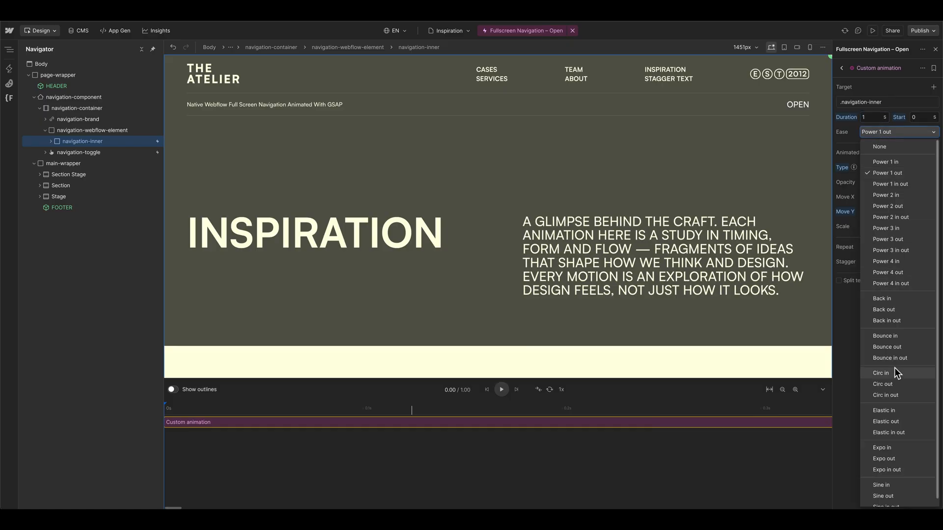
left_click(894, 459)
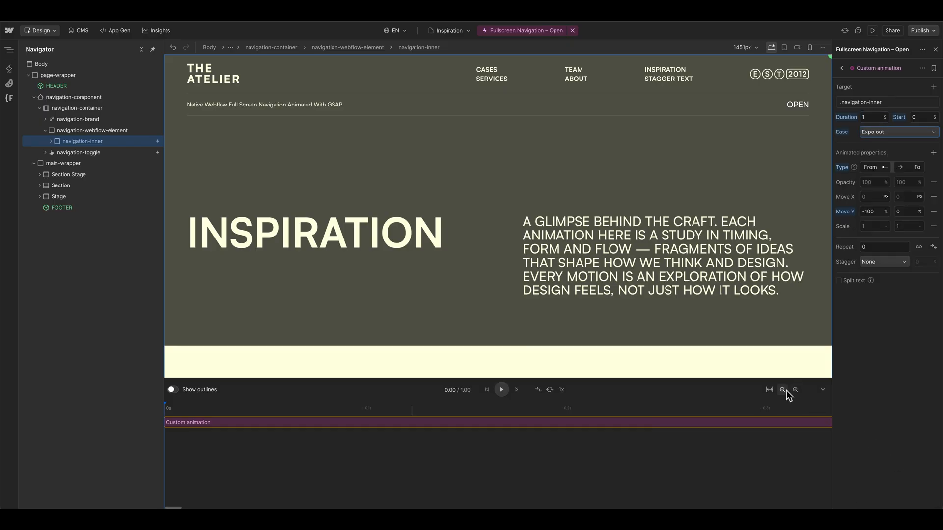
left_click(784, 390)
left_click(501, 389)
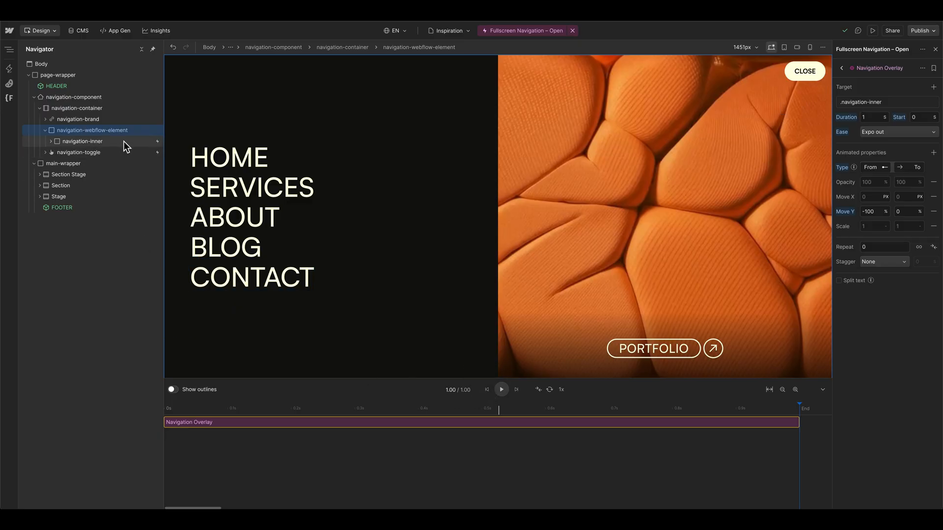
Step: Add a second animation near the start of the timeline for navigation-list and name it Links
left_click(219, 127)
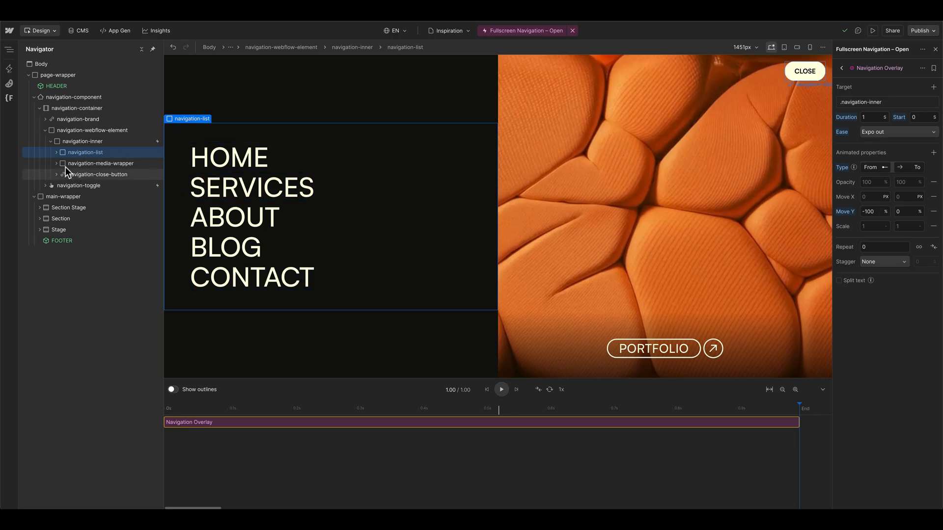
left_click(56, 153)
left_click(56, 153)
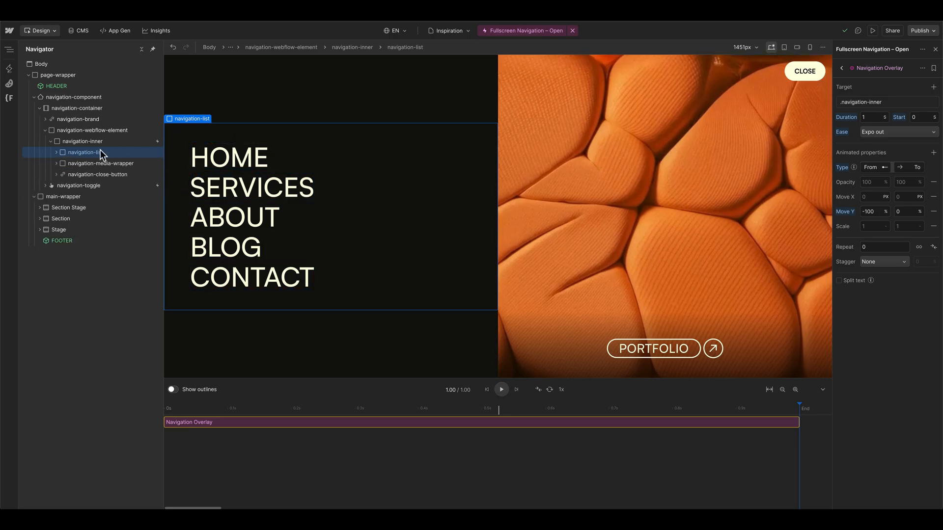
left_click(188, 436)
double_click(886, 69)
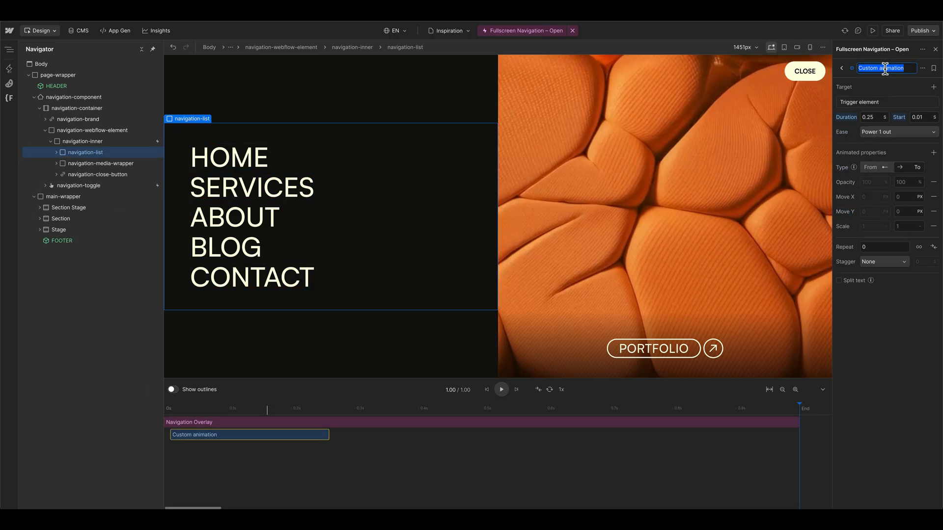
type("Links")
key("Return")
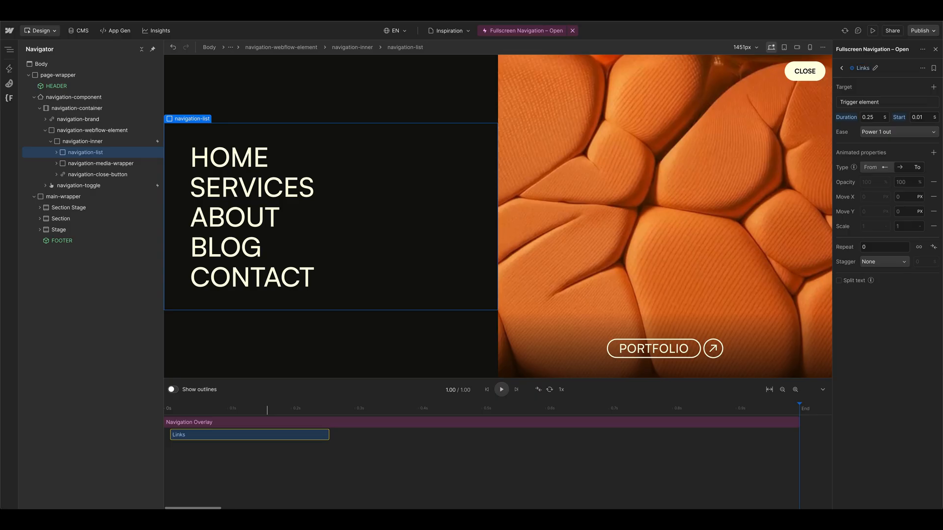
Step: Set the target of the Links animation to the navigation-link class
left_click(93, 152)
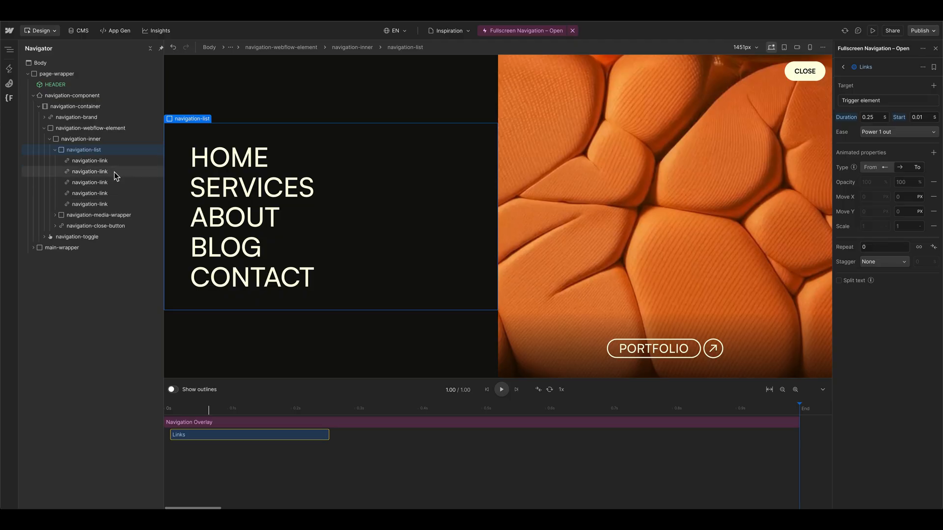
left_click(111, 164)
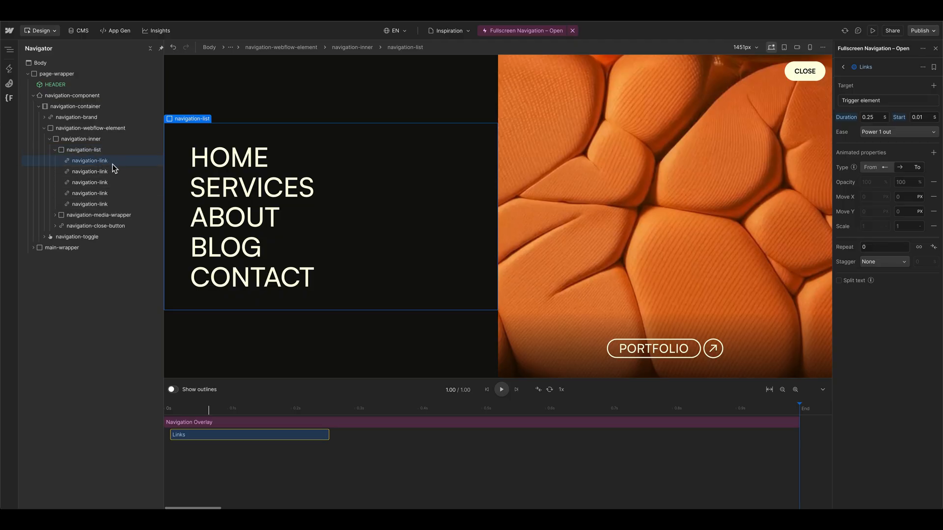
left_click(865, 102)
left_click(899, 131)
left_click(890, 169)
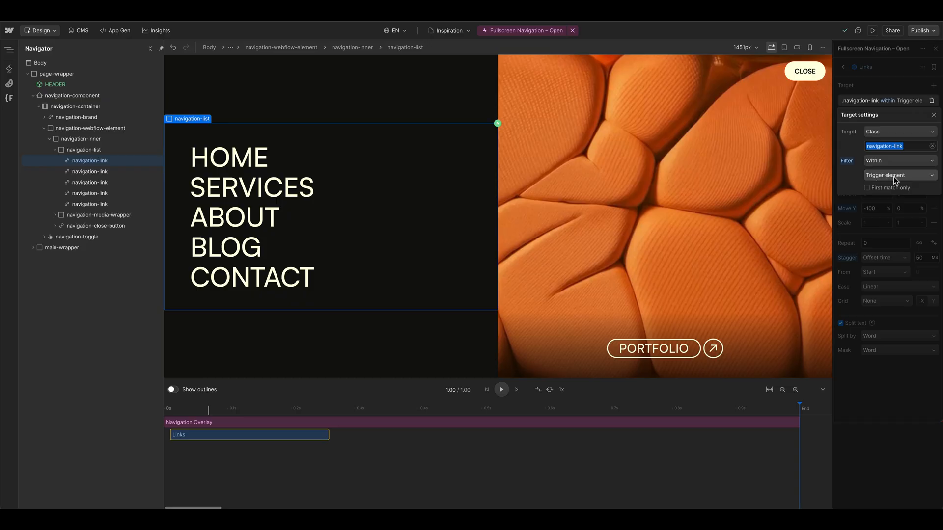
Step: Filter the Links target to elements within the navigation-list class
left_click(125, 149)
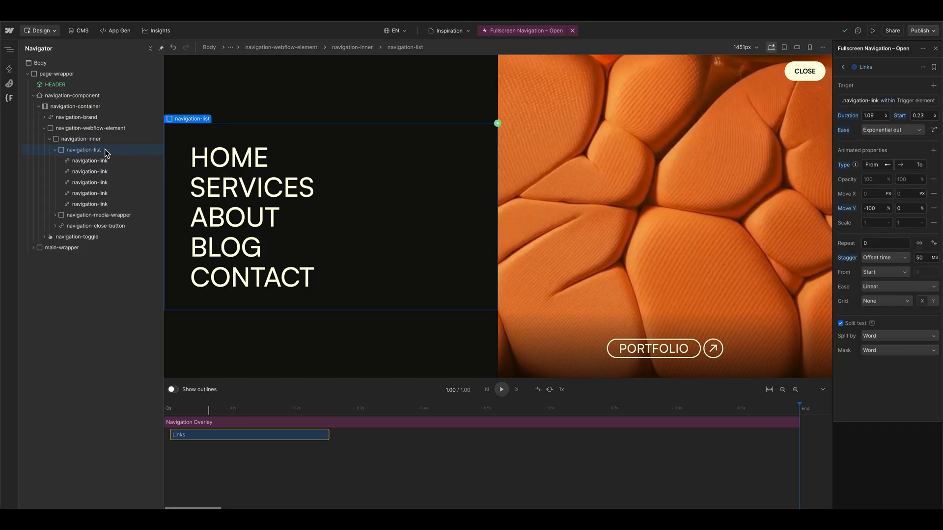
left_click(858, 101)
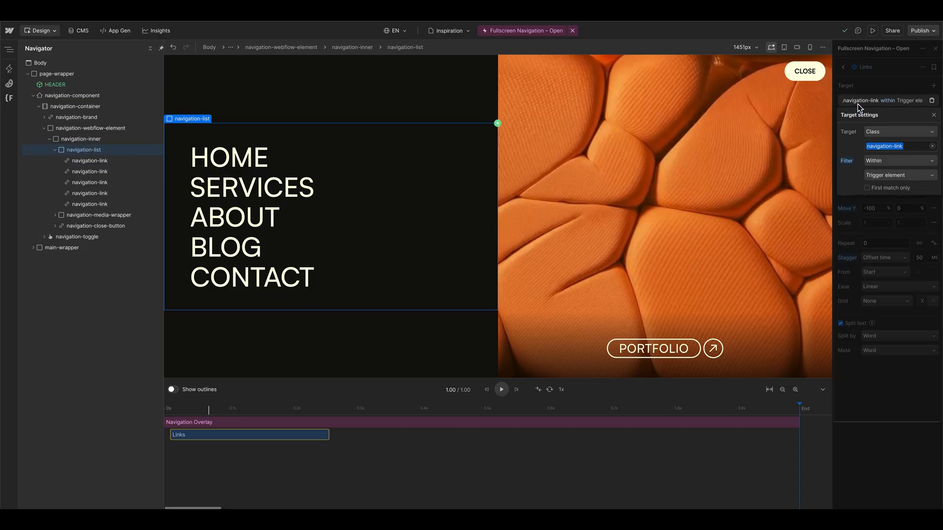
left_click(879, 175)
left_click(886, 222)
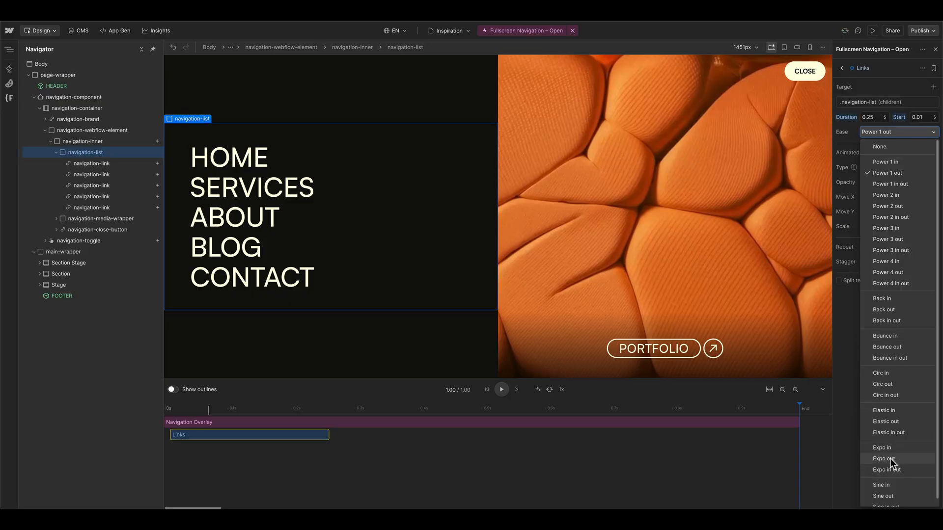
Step: Give the Links animation Expo out ease and a From–To Move Y from -100% to 0%
left_click(892, 464)
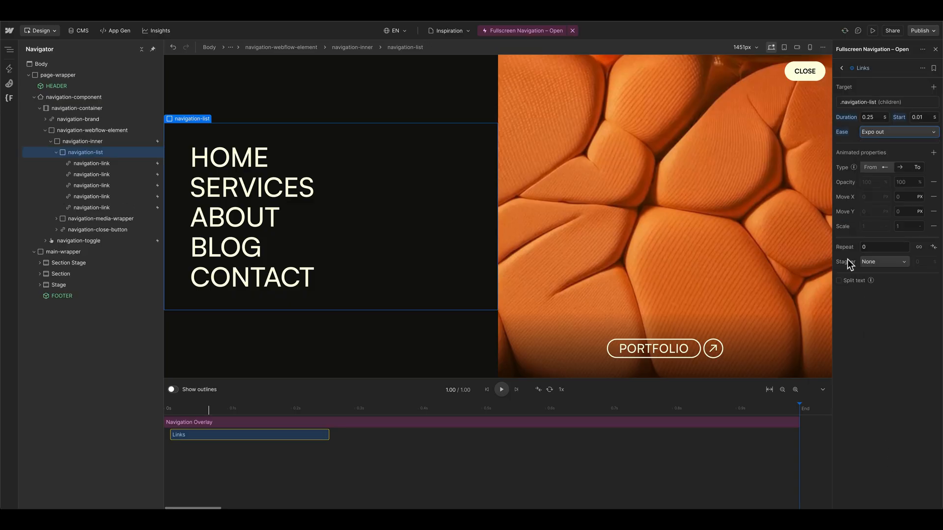
left_click(867, 168)
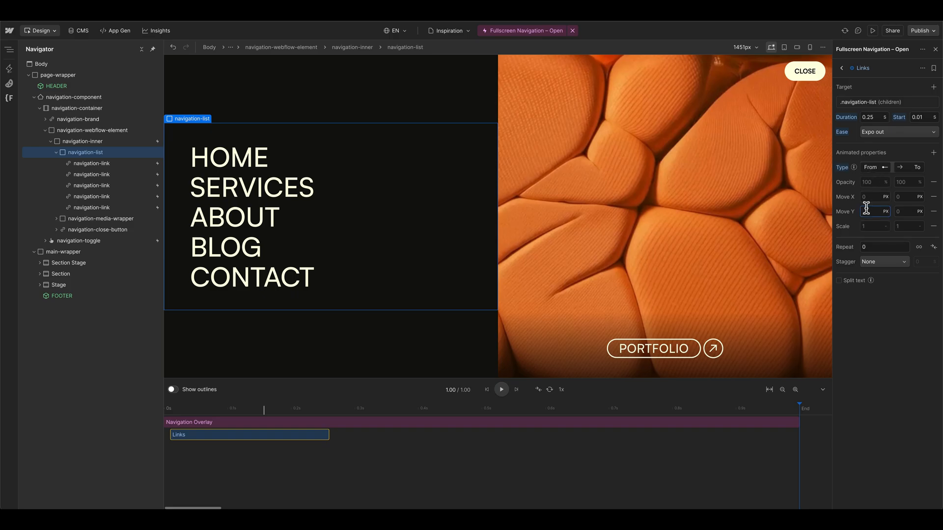
type("0%")
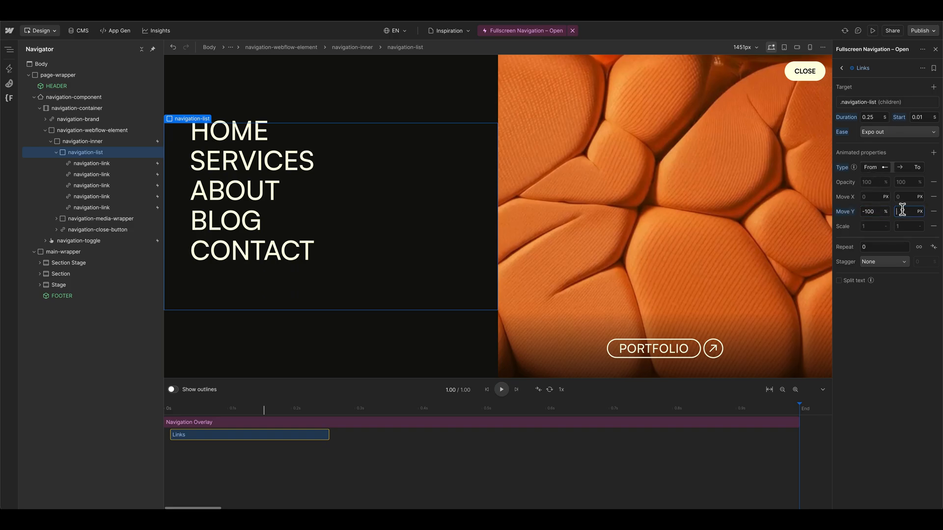
type("0%")
key("Return")
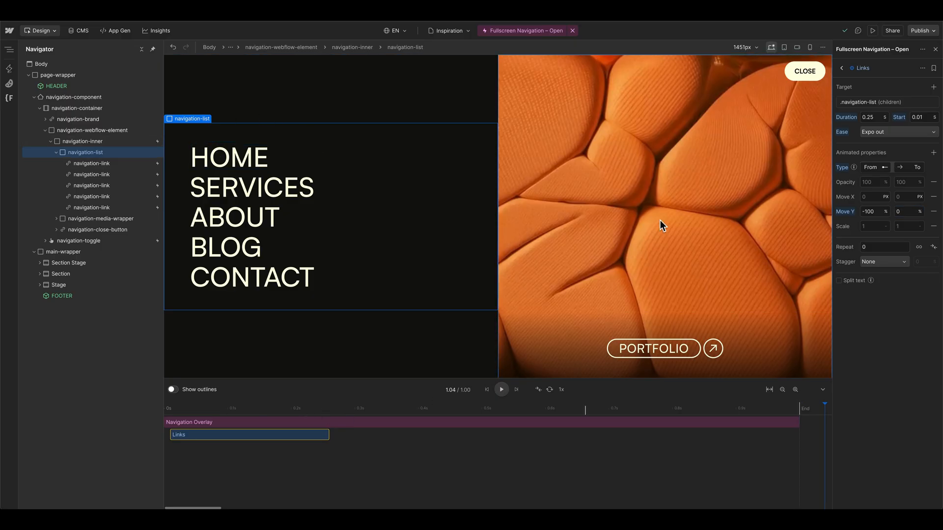
Step: Stagger the Links animation by an offset time of 50 ms
left_click(883, 267)
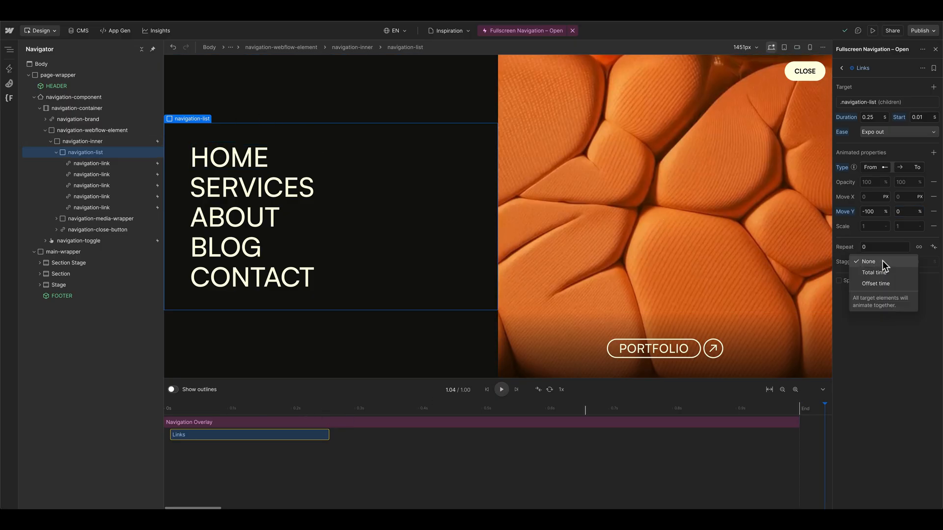
left_click(882, 273)
left_click(920, 262)
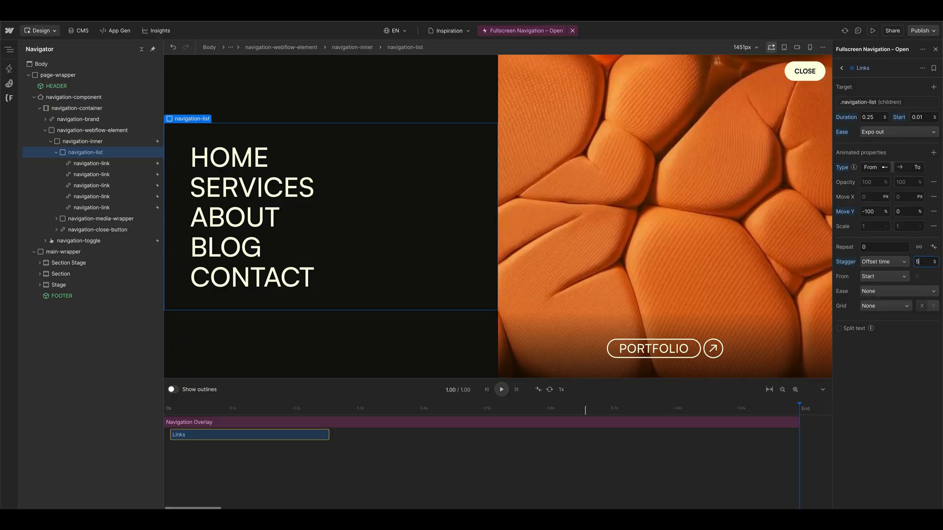
type("50ms")
key("Return")
Step: Enable split text on the Links animation, splitting and masking by Word
left_click(852, 329)
left_click(878, 351)
left_click(879, 384)
Step: Move the Links animation to start at 0.19 s on the timeline and play the interaction
mouse_move(285, 410)
left_mouse_down()
mouse_move(173, 404)
mouse_move(286, 411)
left_mouse_up()
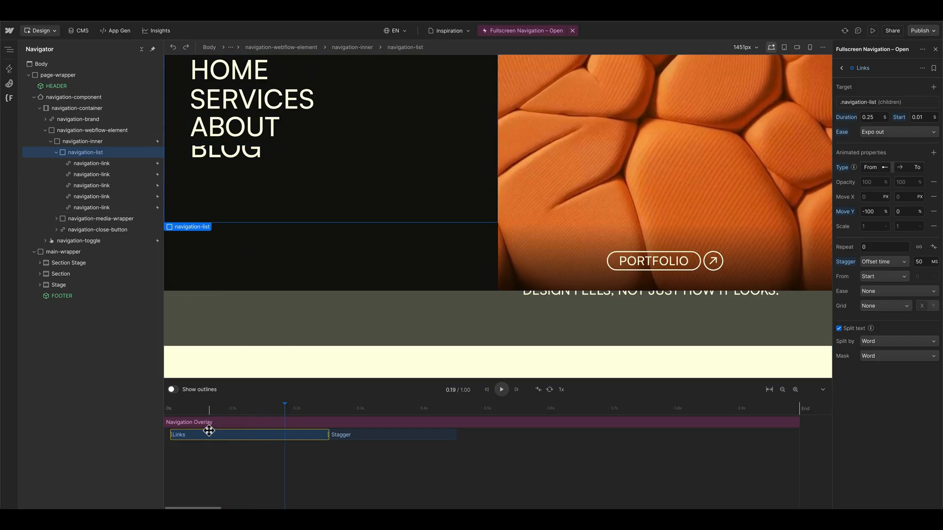
left_click_drag(199, 433, 152, 411)
key("space")
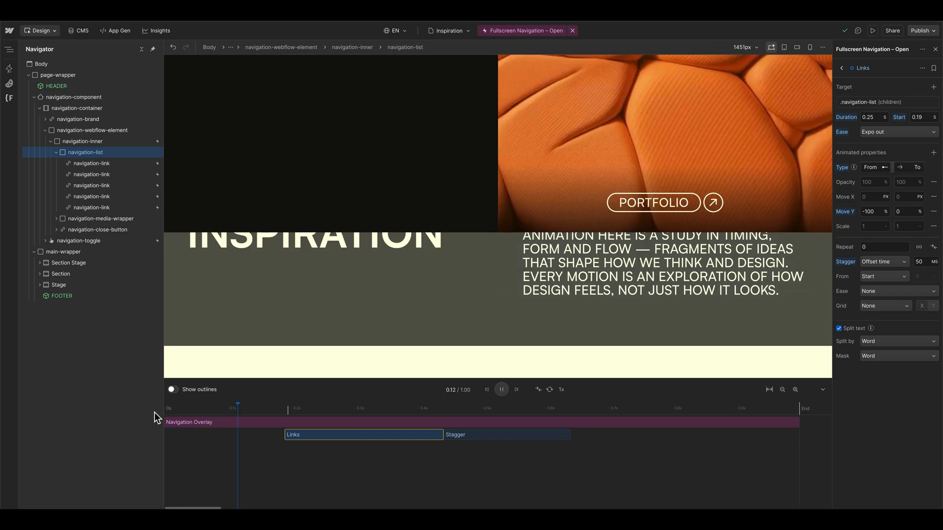
Step: Set the Links duration to 1 s and preview the whole timeline with looping
left_click(878, 118)
type("1")
key("Return")
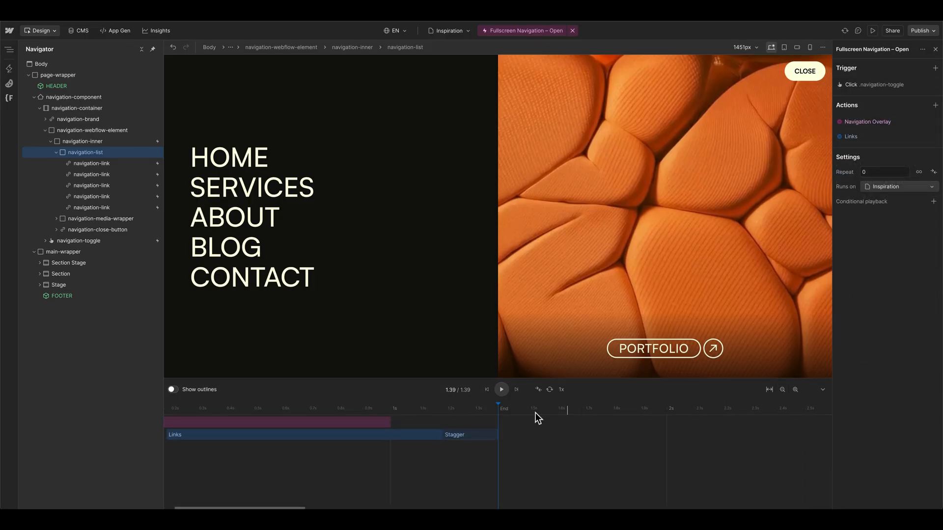
scroll(491, 405, "left", 2)
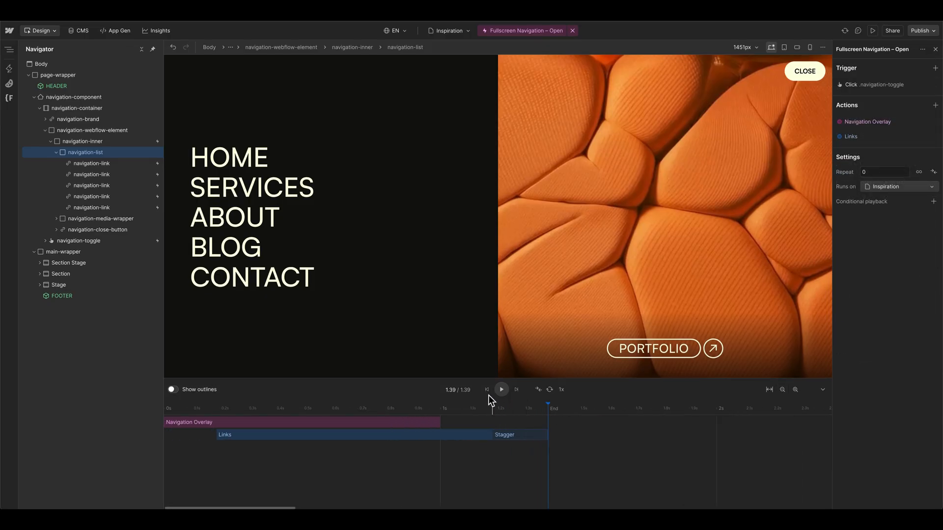
left_click(501, 389)
left_click(549, 390)
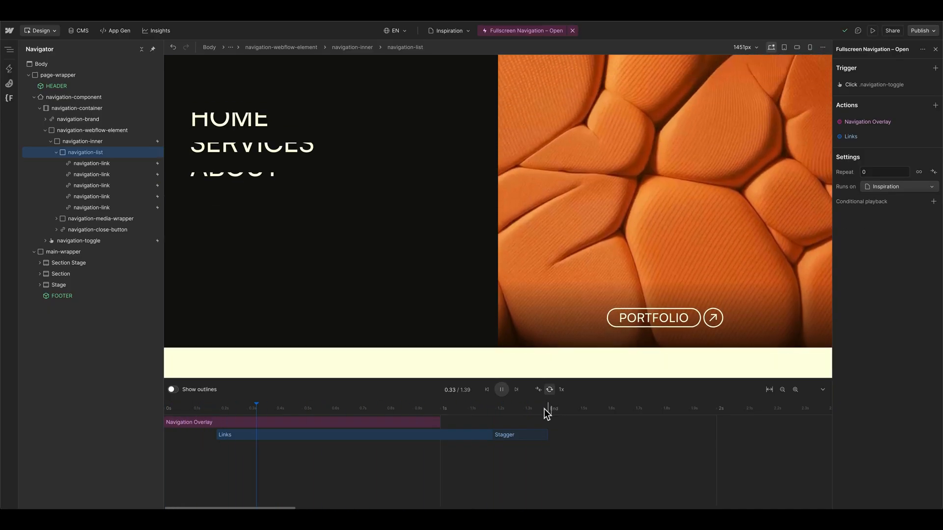
left_click(501, 390)
Step: Extend the Navigation Overlay animation on the timeline to about 1.3 s
left_click(434, 434)
left_click(438, 423)
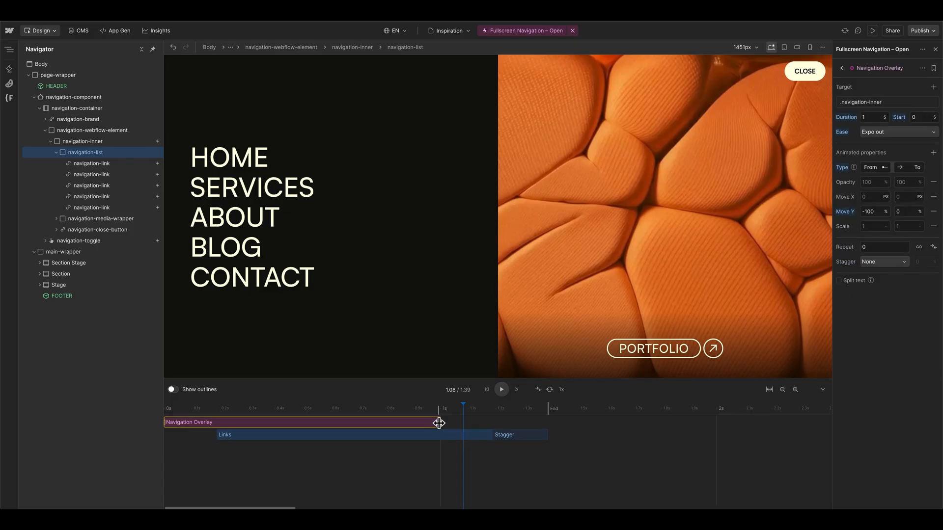
left_click_drag(439, 423, 527, 421)
Step: Adjust Links on the timeline to a 0.23 s start and 1.09 s duration, and replay the interaction
left_click(481, 435)
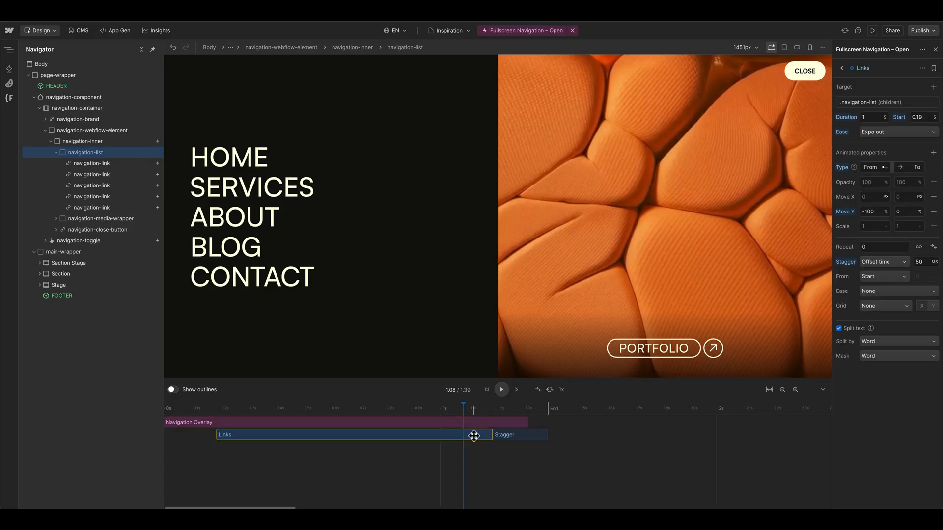
left_click_drag(469, 435, 527, 435)
left_click(501, 390)
left_click(502, 390)
left_click(487, 390)
left_click(501, 391)
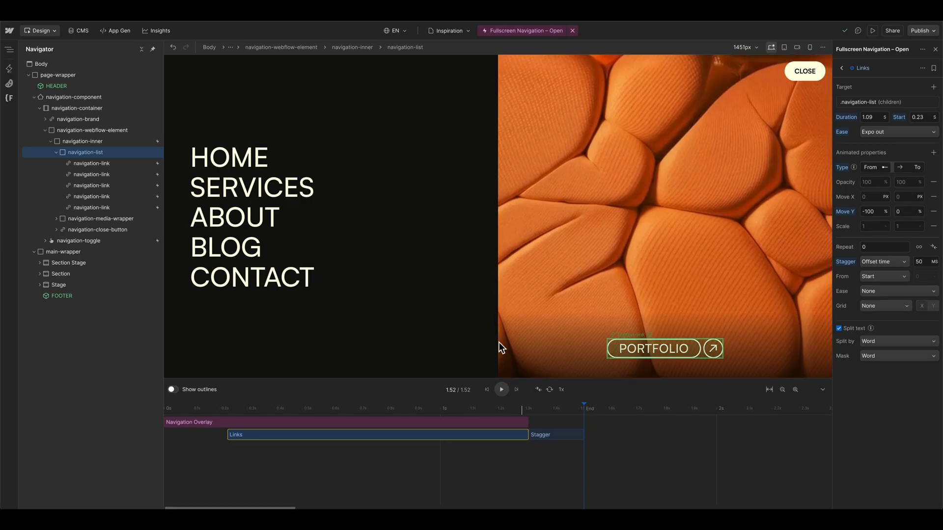
Step: Add an animation for navigation-close-button at 0.64 s on the timeline and name it Button
left_click(56, 152)
left_click(789, 75)
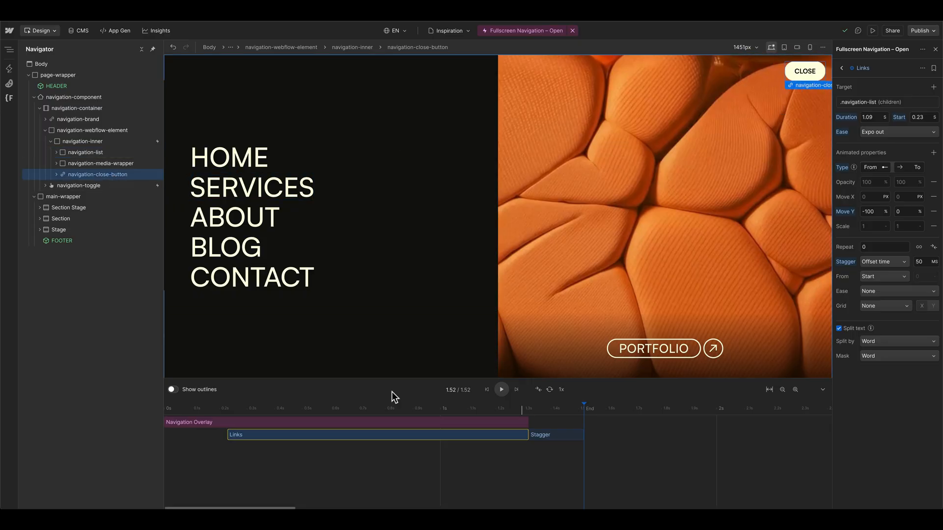
left_click(431, 449)
left_click_drag(451, 449, 362, 447)
double_click(868, 69)
type("Button")
key("Return")
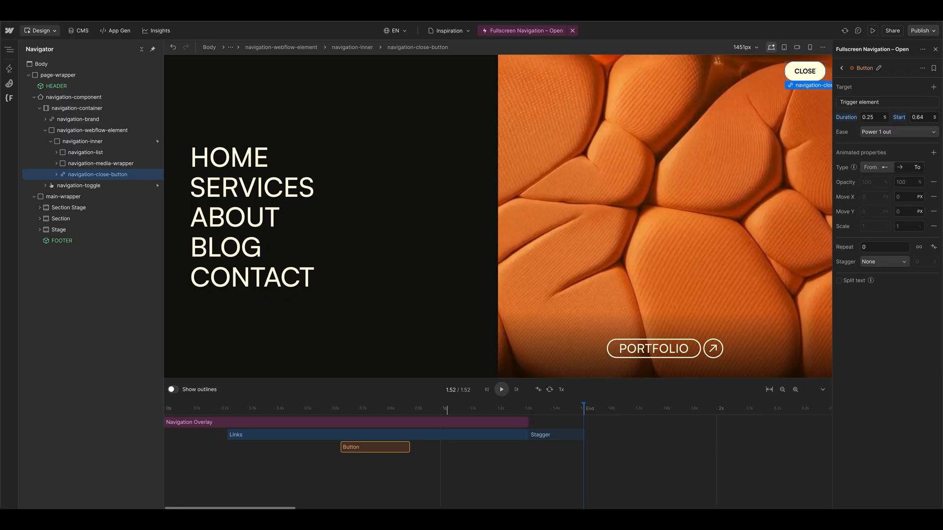
Step: Target the Button animation at the navigation-close-button class without a filter, and add a second target
left_click(859, 102)
left_click(884, 134)
left_click(883, 171)
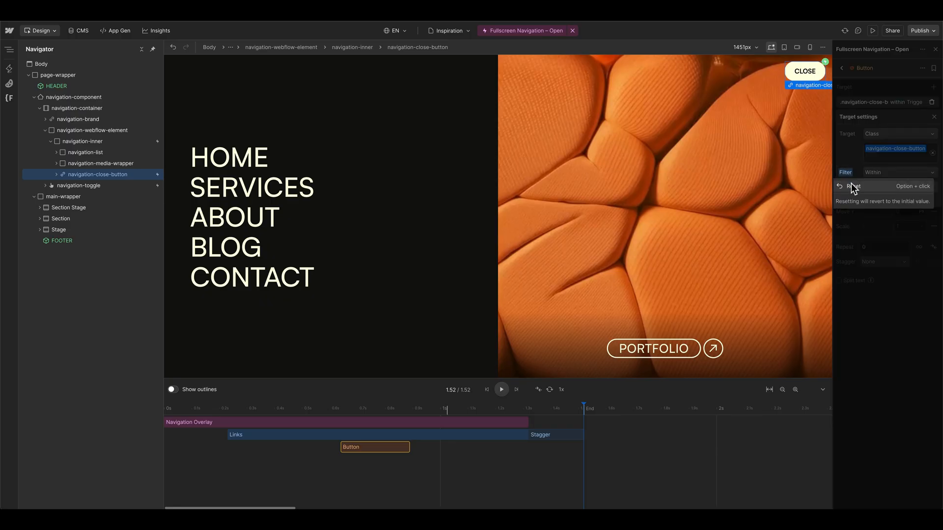
left_click(933, 87)
left_click(933, 87)
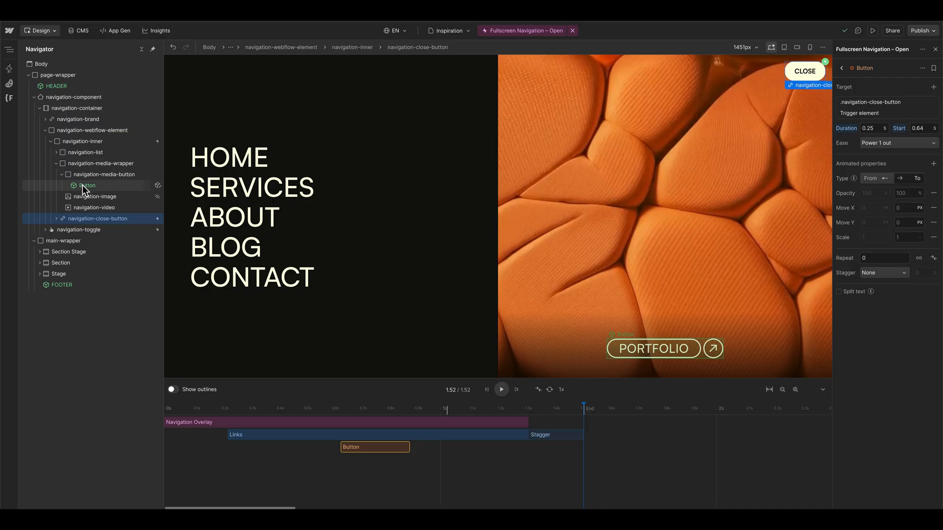
Step: Set the Button animation's second target to the navigation-media-button class and reset its filter
left_click(102, 176)
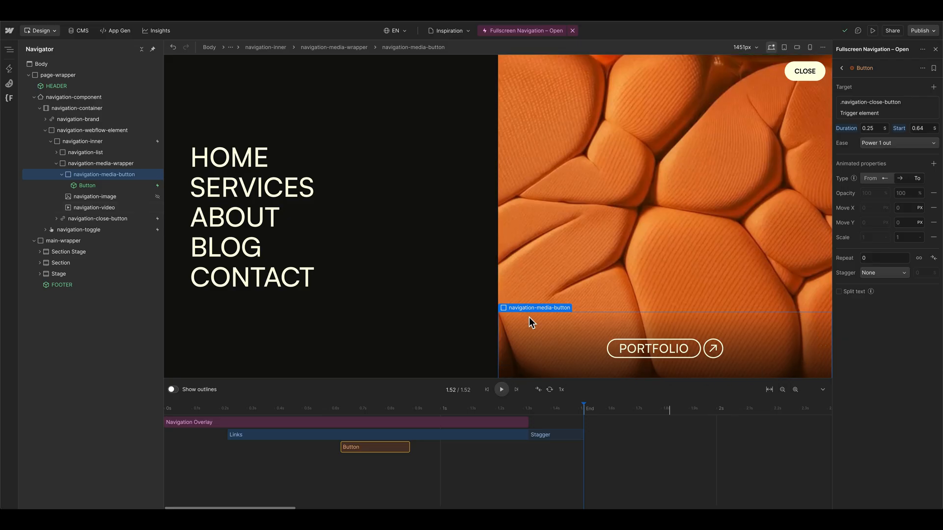
left_click(866, 114)
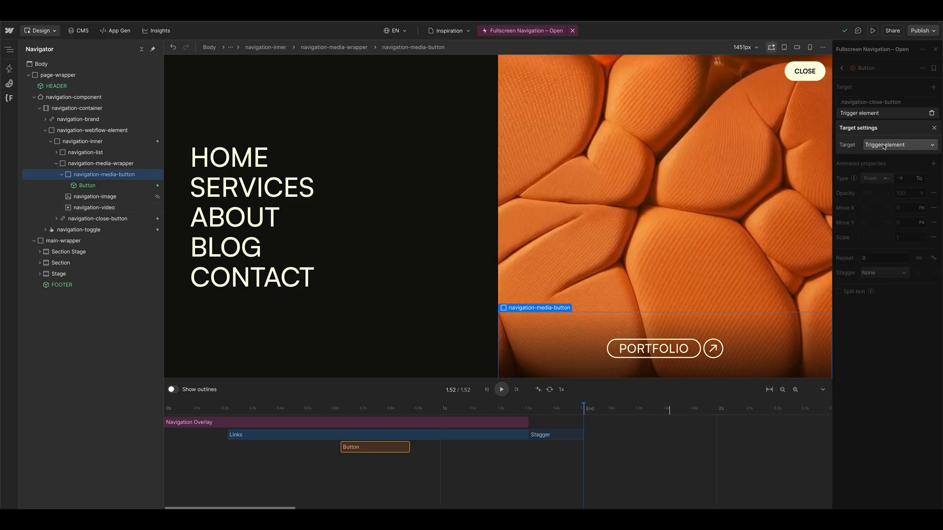
left_click(884, 145)
left_click(883, 181)
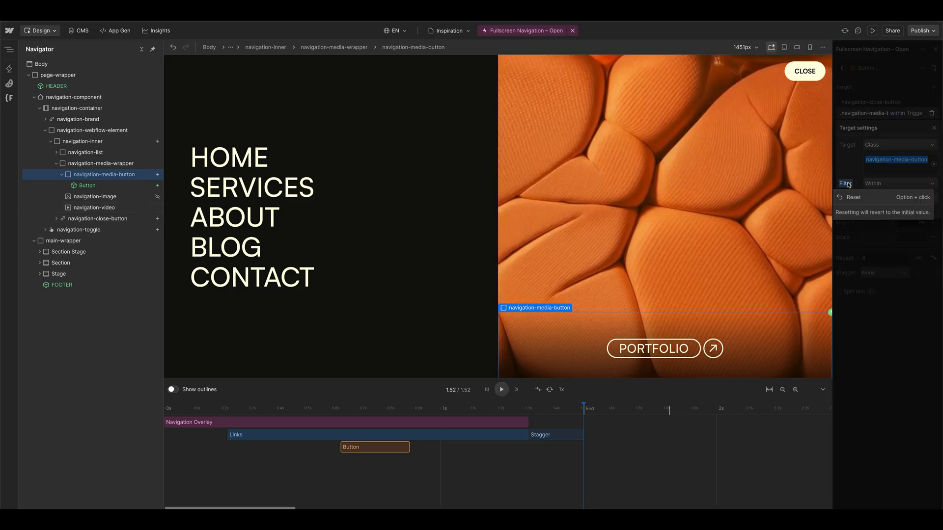
left_click(853, 197)
left_click(902, 112)
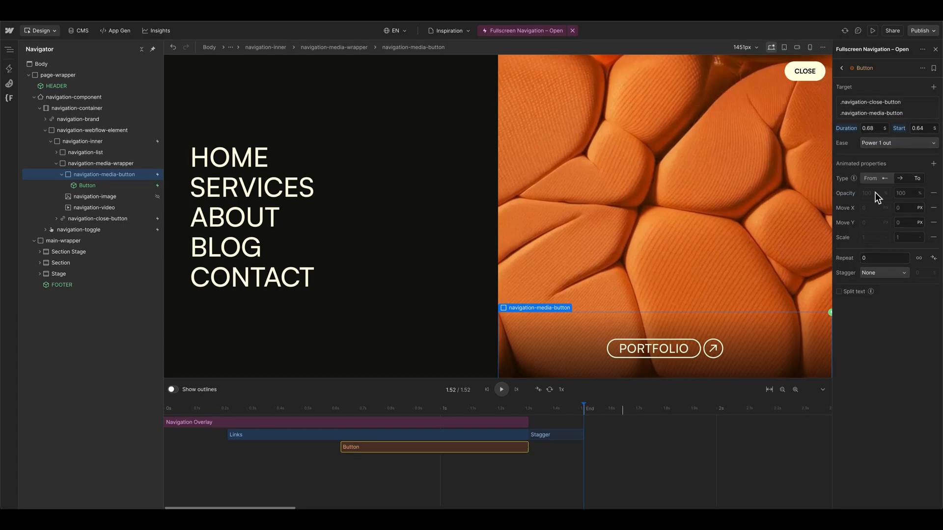
Step: Animate the Button scale from 0 to 1 over 0.68 s with Expo out easing, and scrub the timeline to check it
left_click(875, 180)
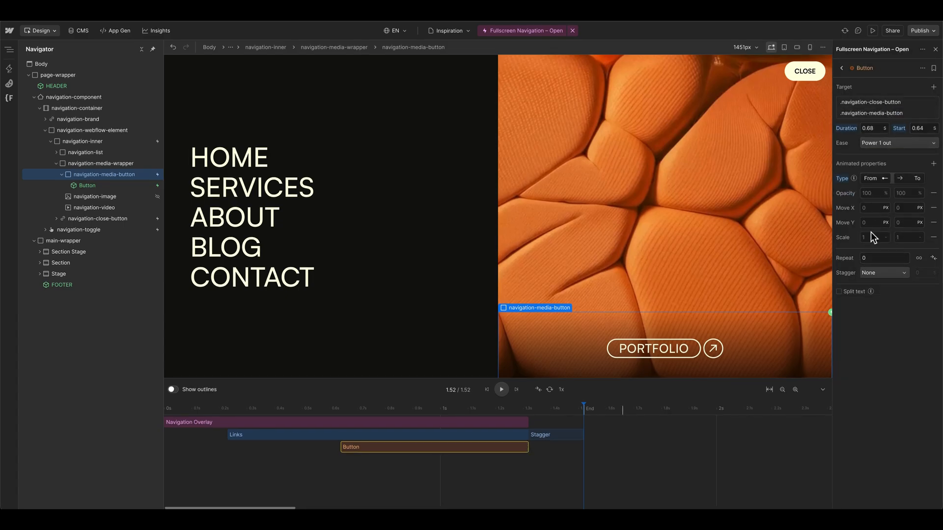
key("Tab")
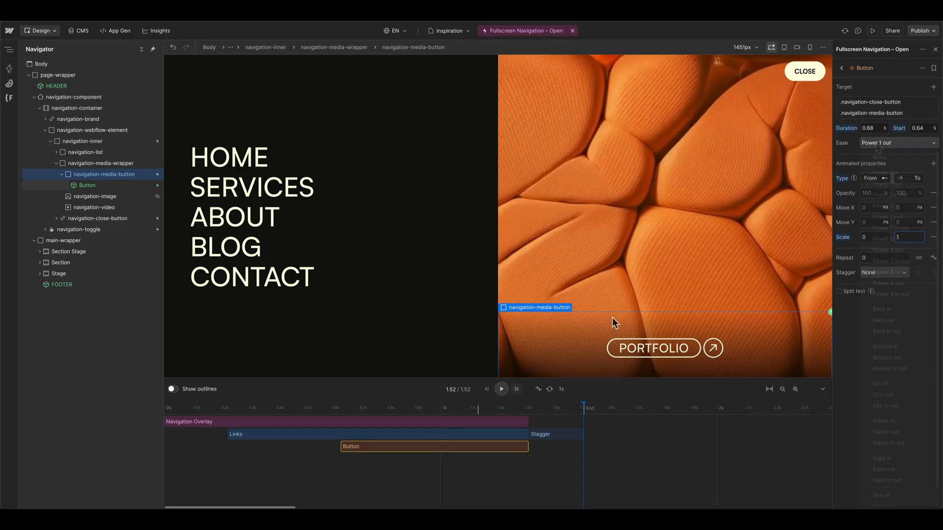
left_click(900, 470)
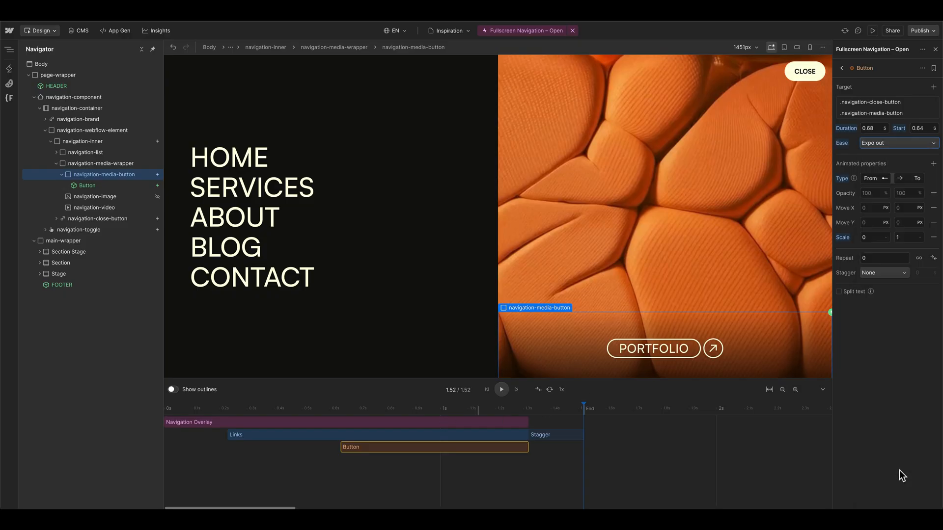
left_click_drag(314, 410, 372, 410)
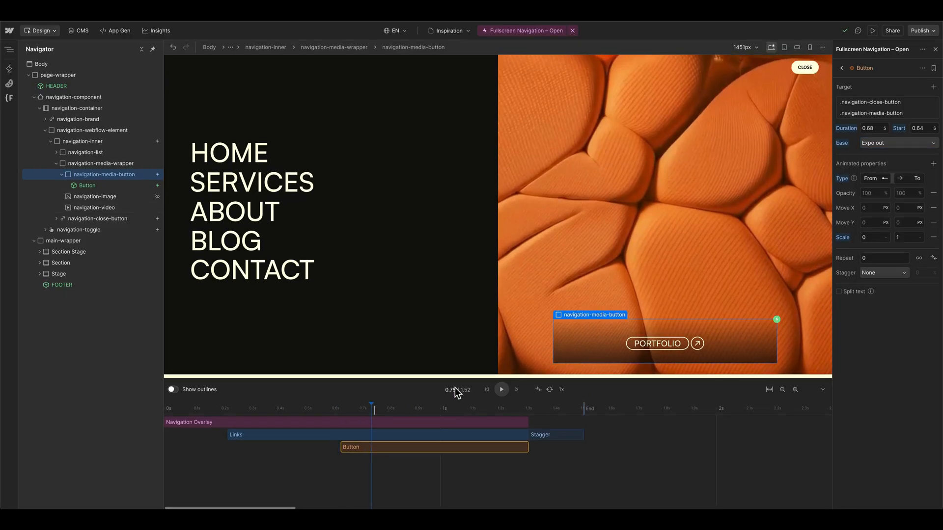
Step: Rename the navigation-media-button class to navigation-media-button-wrapper
left_click(113, 175)
scroll(891, 276, "down", 2)
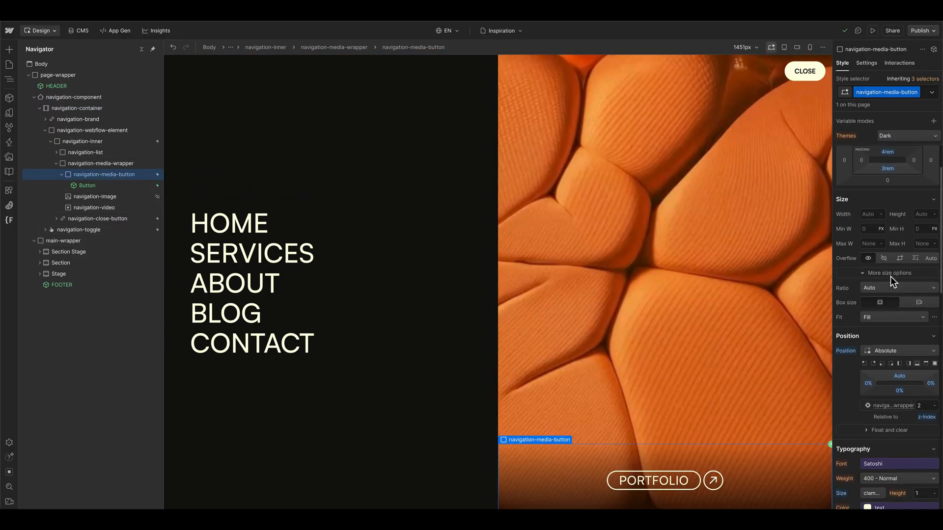
scroll(889, 274, "up", 3)
left_click(907, 92)
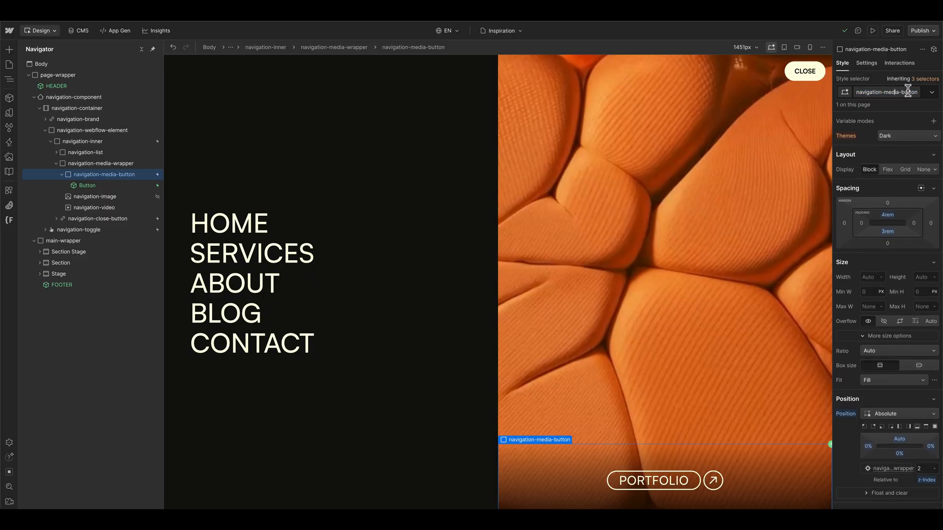
type("-wrapper")
key("Return")
Step: Wrap the Portfolio Button component in a div with the class navigation-media-button
left_click(105, 185)
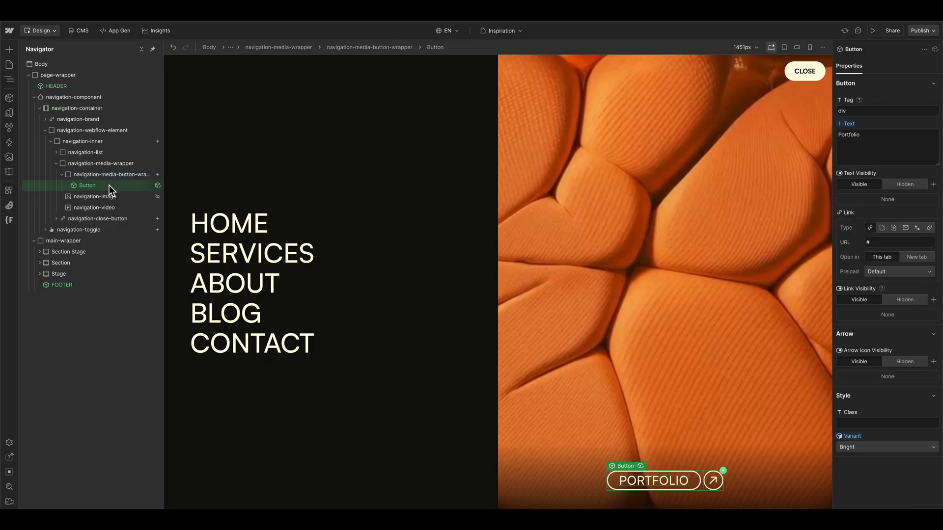
key("ctrl+alt+g")
left_click(884, 92)
left_click(909, 77)
left_click(886, 91)
type("navigation-media-button")
key("Return")
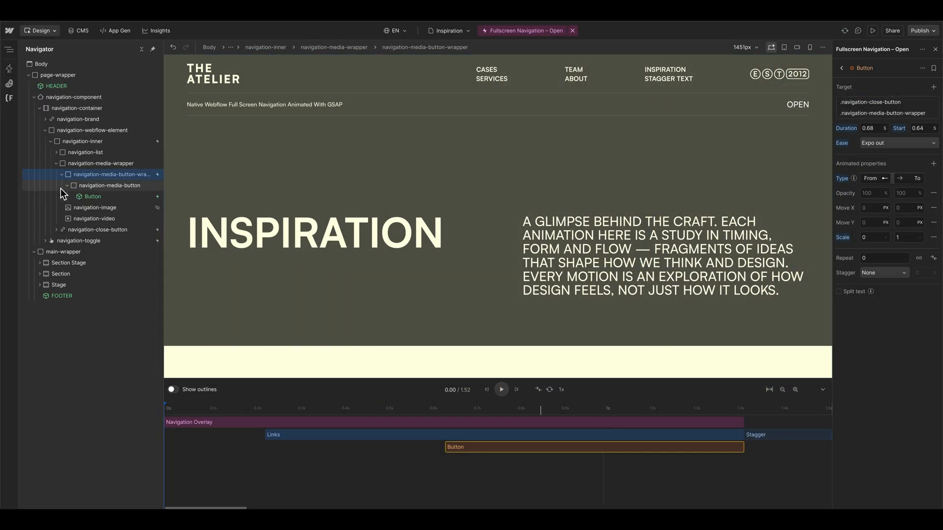
Step: Change the Button animation's second target to the navigation-media-button class with no filter
left_click(860, 114)
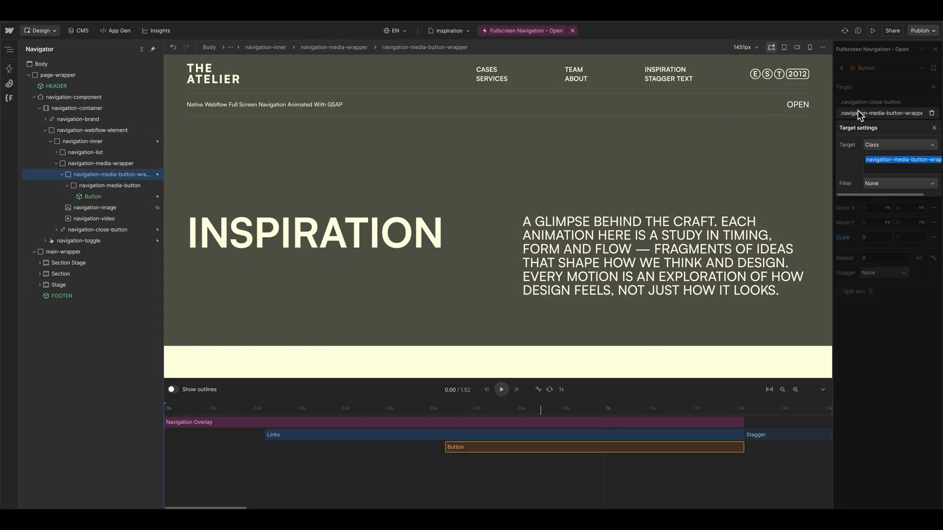
left_click(870, 145)
left_click(882, 159)
left_click(883, 147)
left_click(885, 182)
left_click(877, 184)
left_click(884, 171)
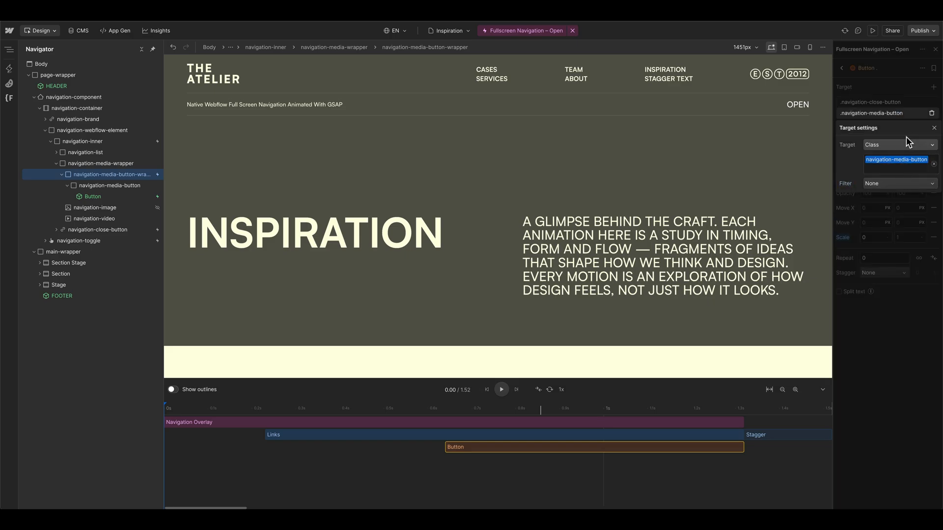
left_click(894, 114)
Step: Move the Button animation to start at 0.56 s on the timeline and replay the interaction
left_click_drag(486, 441, 446, 447)
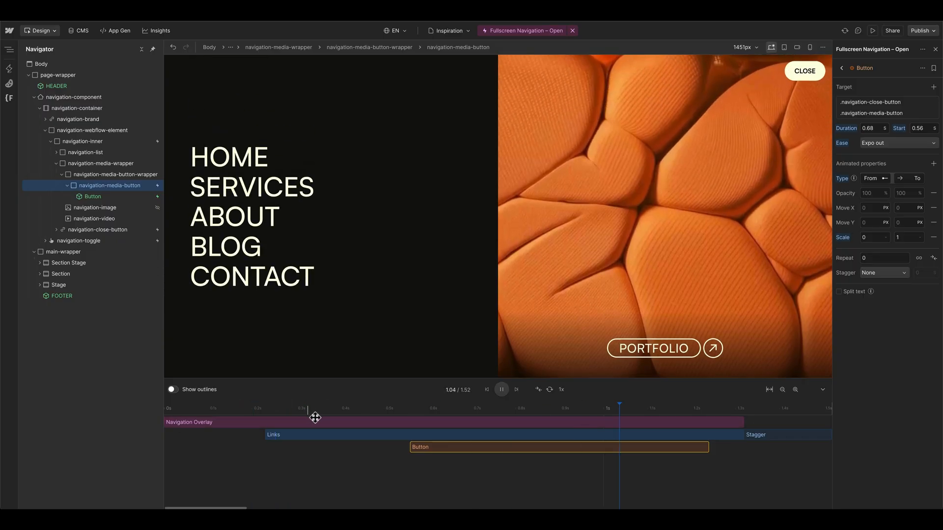
left_click(815, 299)
left_click(488, 389)
left_click(501, 391)
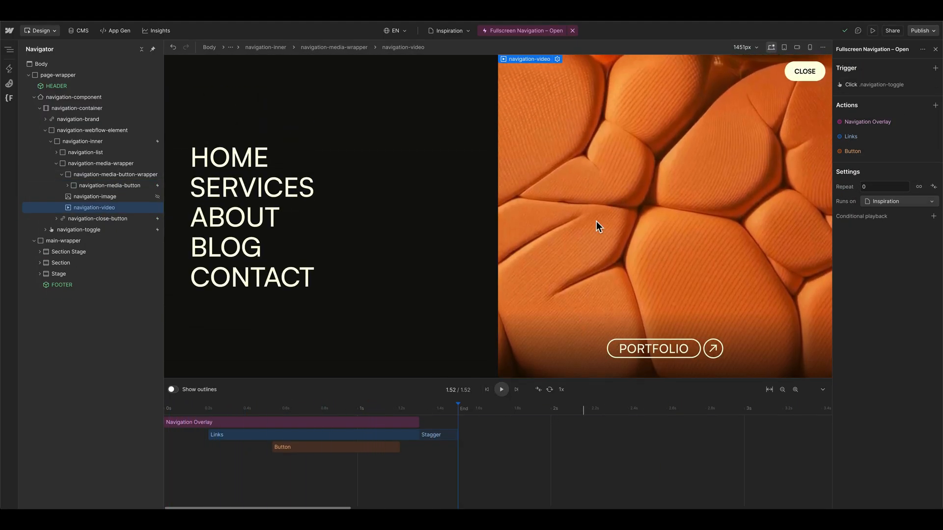
Step: Add an animation named Media for navigation-video, starting at 0.77 s with a 1.1 s duration
left_click(116, 198)
left_click_drag(116, 208, 526, 460)
double_click(867, 69)
type("Me")
key("Return")
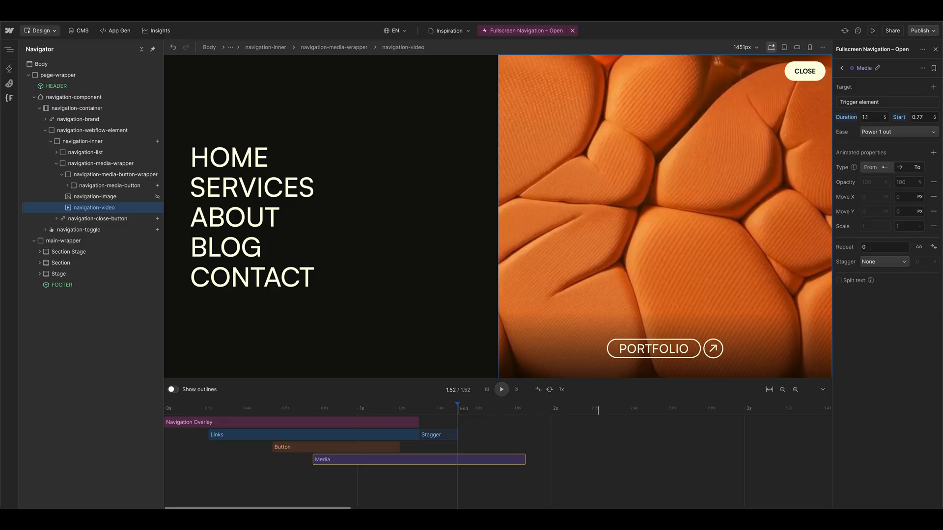
Step: Target the Media animation at the navigation-video class and reset the filter to None
left_click(874, 105)
left_click(891, 133)
left_click(889, 168)
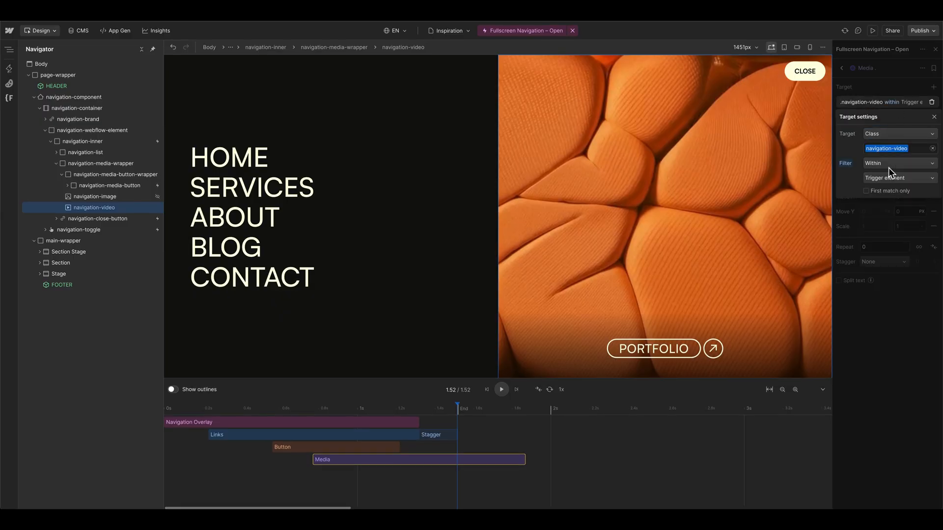
left_click(847, 164)
left_click(850, 177)
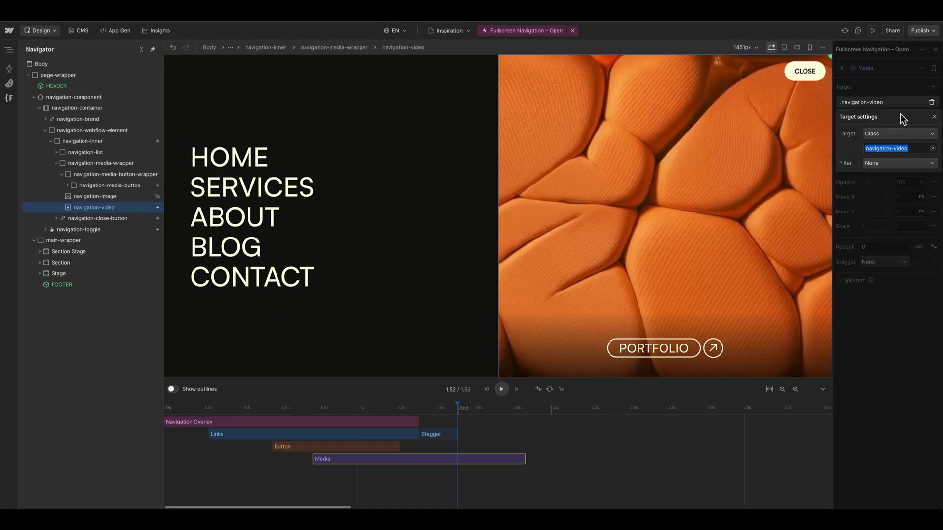
left_click(933, 117)
Step: Set the Media animation to scale from 0 to 1 and preview the interaction
left_click(871, 168)
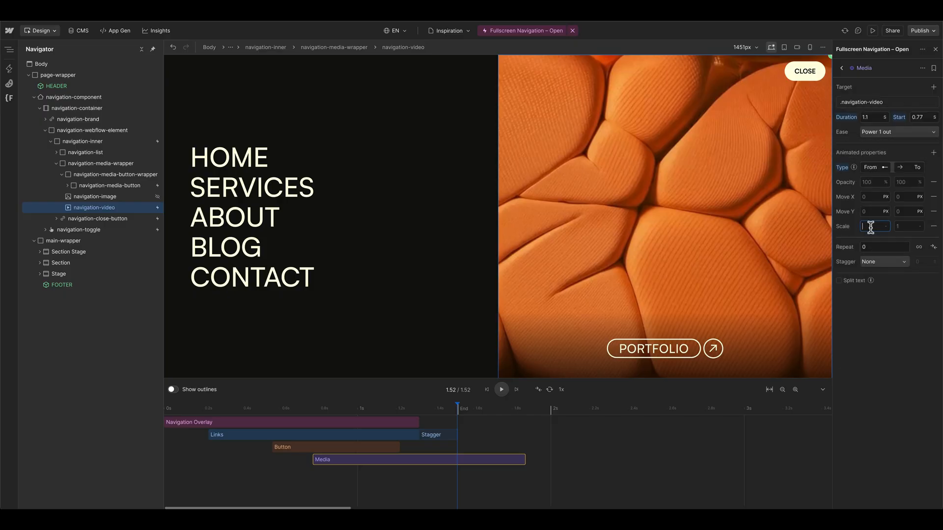
type("0")
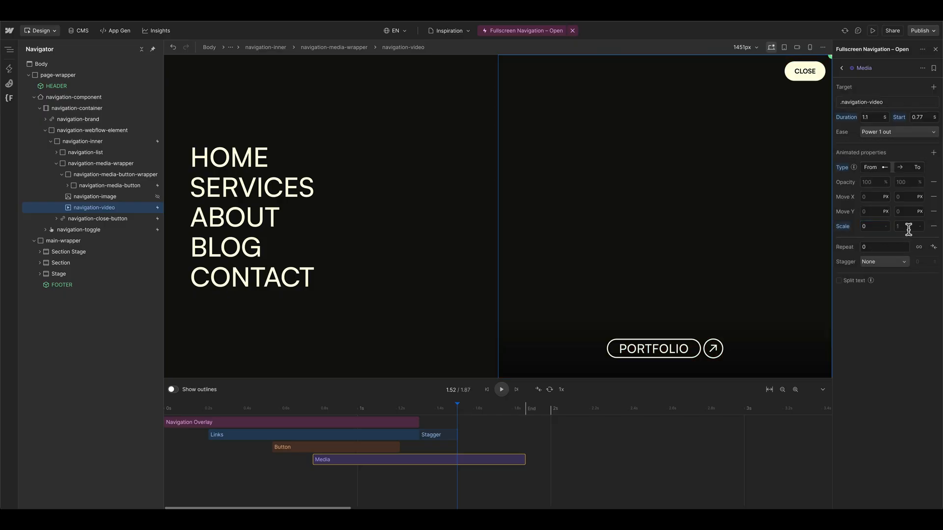
type("1")
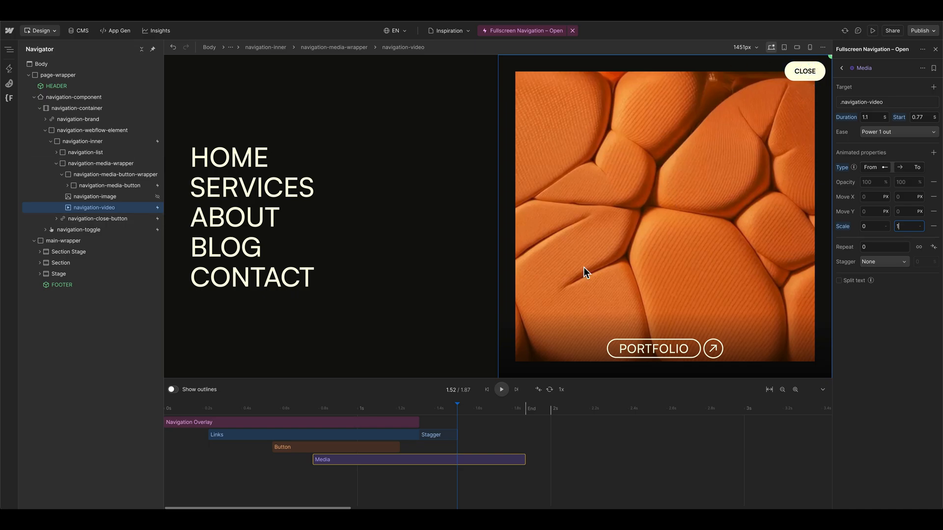
left_click_drag(405, 405, 241, 414)
left_click(500, 390)
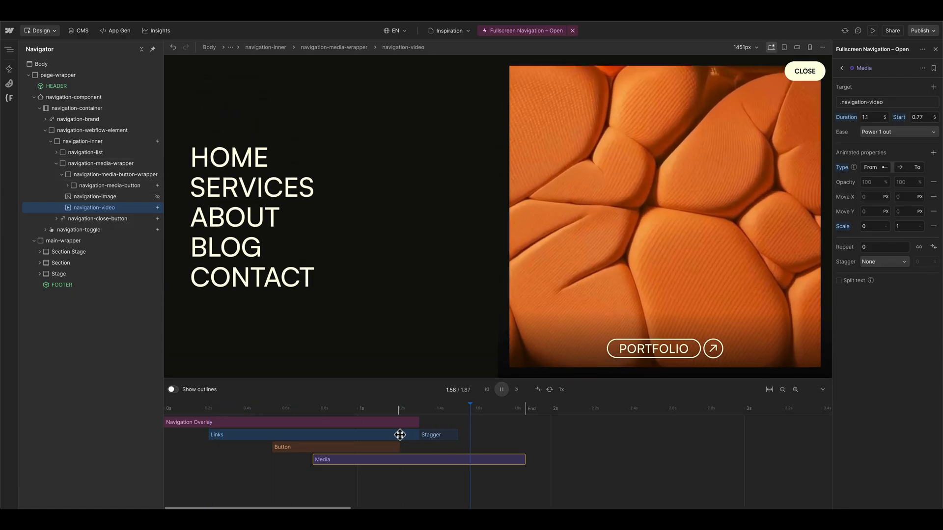
Step: Set the Media animation's easing to Expo in out
left_click(918, 134)
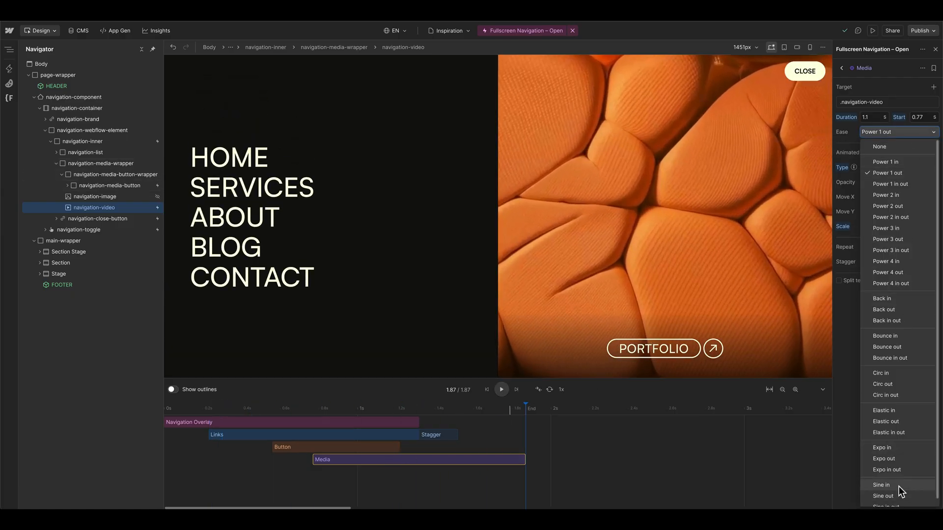
scroll(903, 488, "down", 1)
left_click(887, 462)
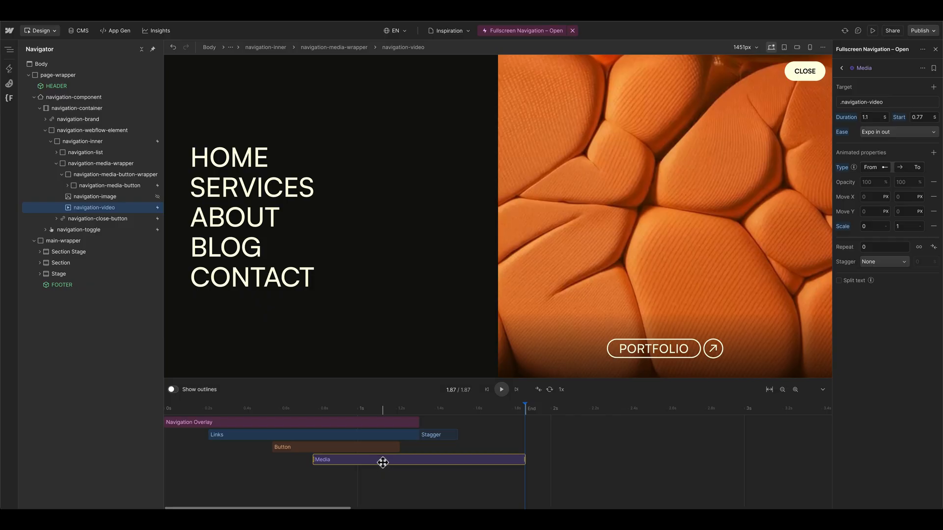
Step: Move the Media animation to start at 0 s, extend its duration to 1.41 s, and play the interaction
left_click_drag(383, 463, 225, 466)
left_click_drag(373, 459, 440, 459)
left_click_drag(325, 407, 139, 410)
key("space")
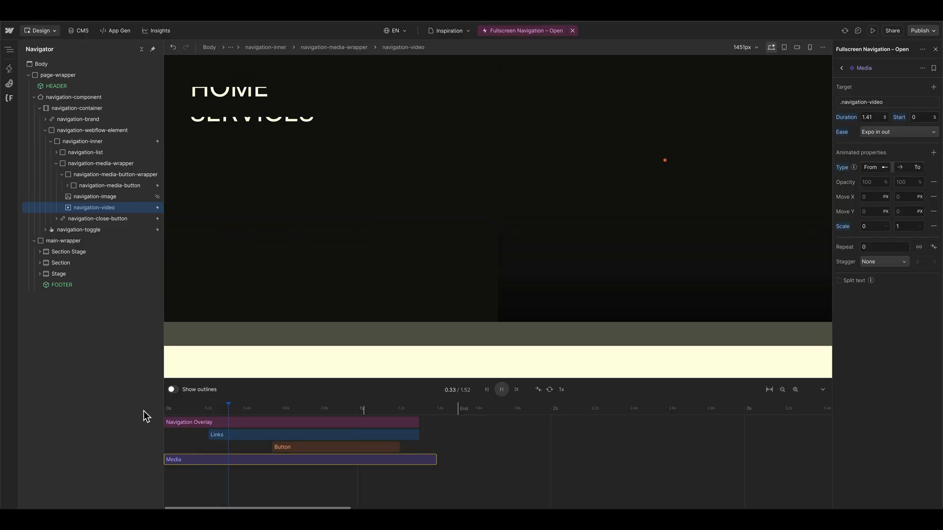
left_click(496, 391)
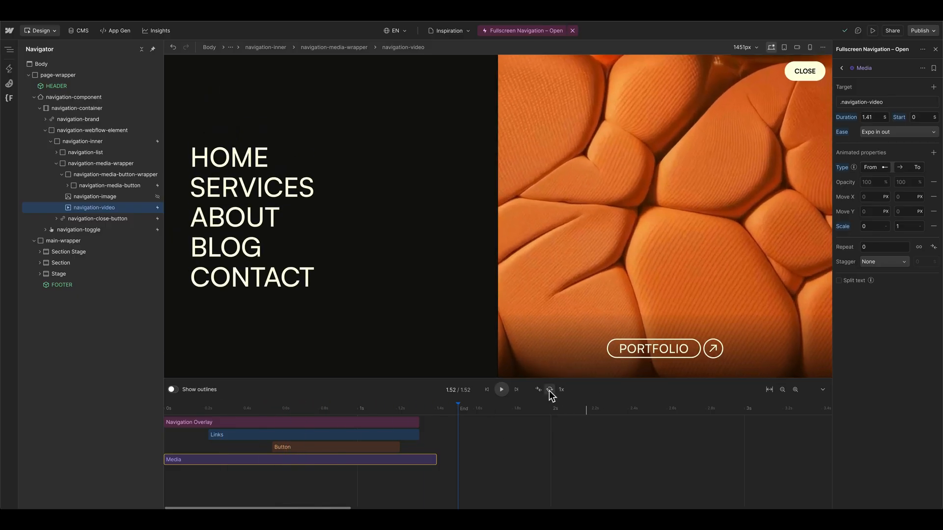
Step: Preview the interaction in a loop and pause the playback
left_click(549, 389)
left_click(501, 390)
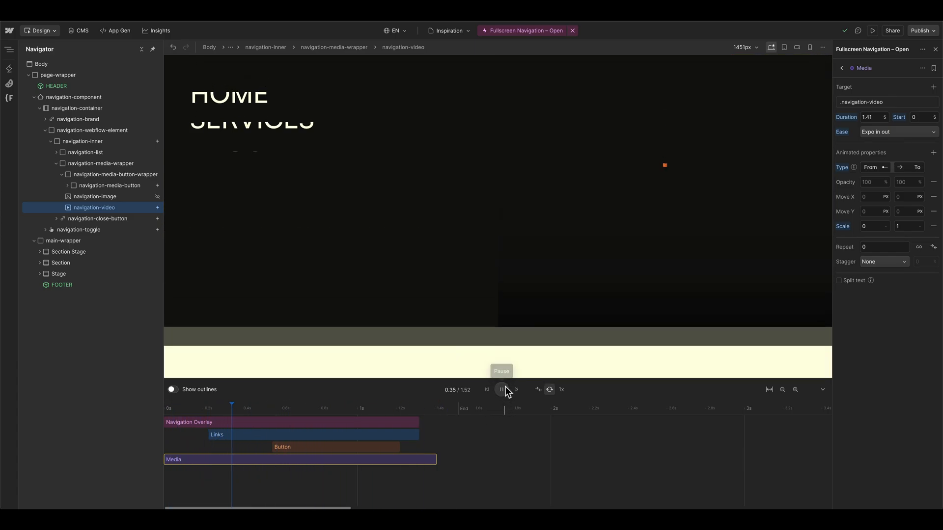
left_click(501, 390)
Step: Reset the Media animation's scale, set it to move on Y from 100% to 0%, and play the interaction
key("ctrl+z")
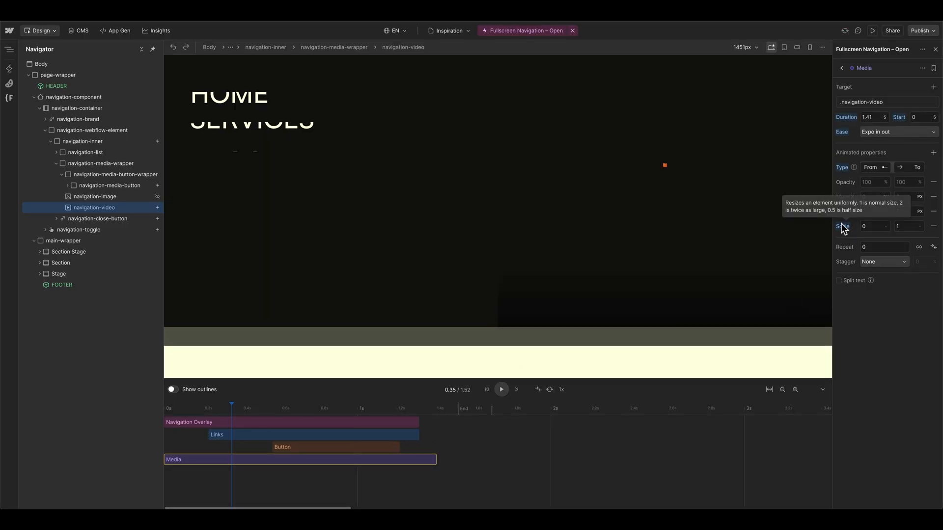
left_click(841, 227, "alt")
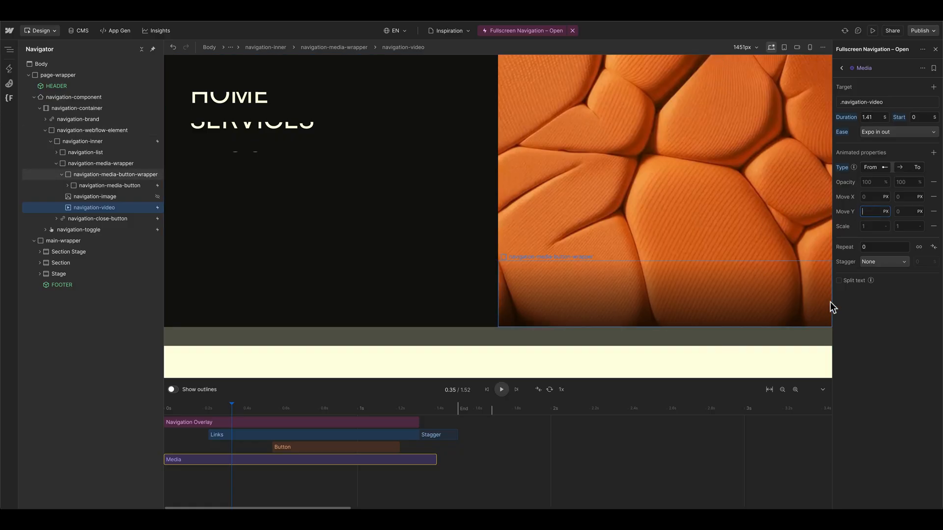
key("Return")
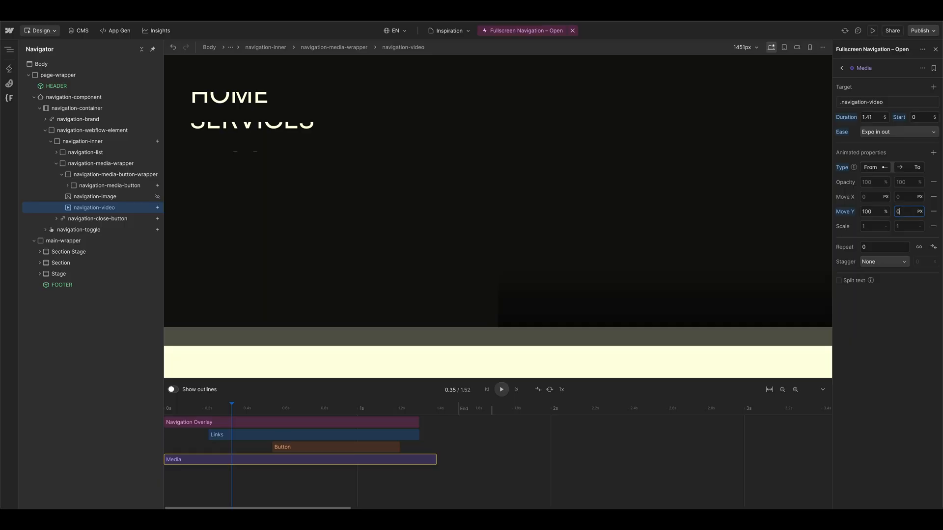
left_click_drag(346, 410, 161, 416)
key("space")
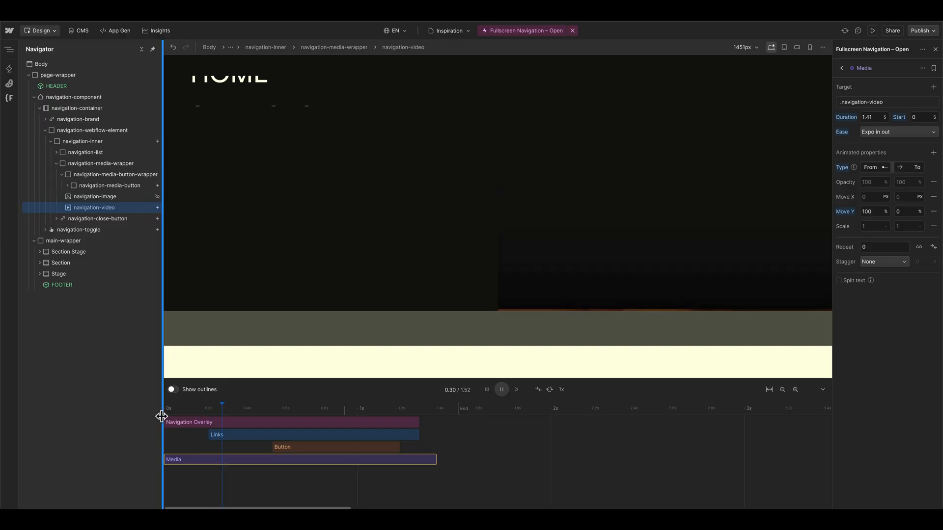
Step: Set the Media animation's easing to Expo out, shift its start to 0.24 s, and replay the interaction from the beginning
left_click(908, 132)
left_click(897, 459)
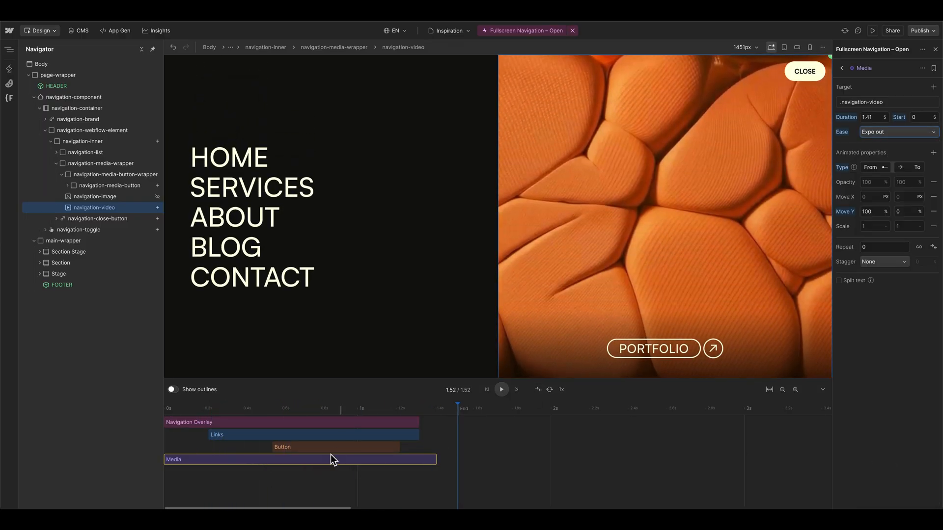
left_click_drag(193, 458, 239, 458)
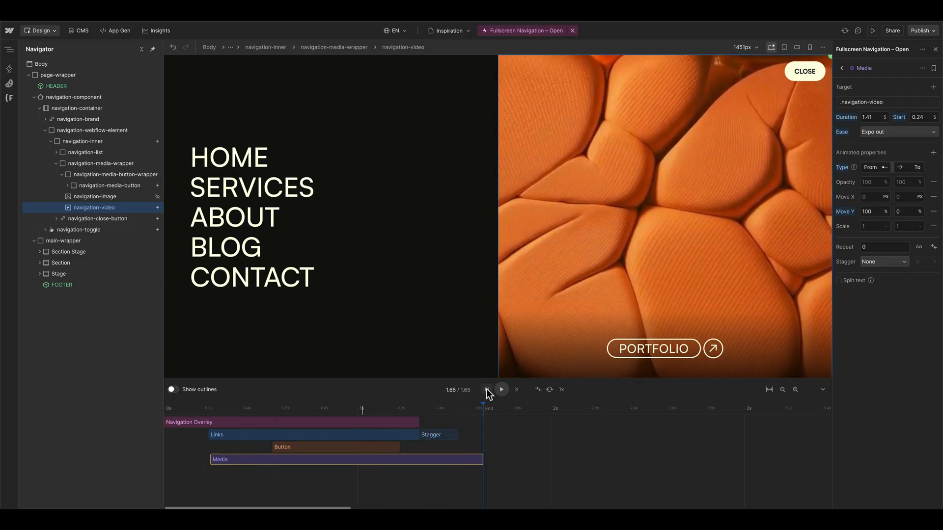
left_click(486, 389)
left_click(498, 390)
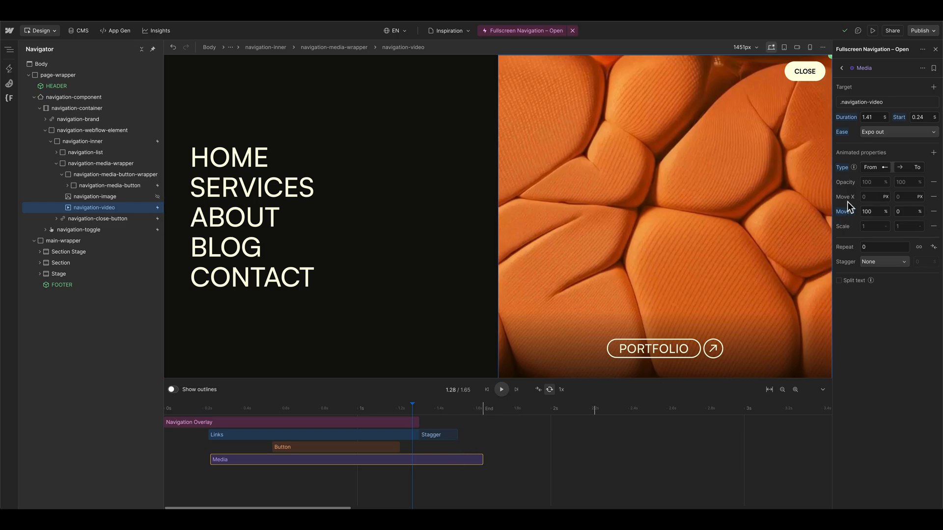
Step: Replace the Media animation's vertical move with Move X from -100% to 0, and extend its duration to 1.57 s
left_click(850, 211, "alt")
left_click(868, 196)
type("-100%")
key("Return")
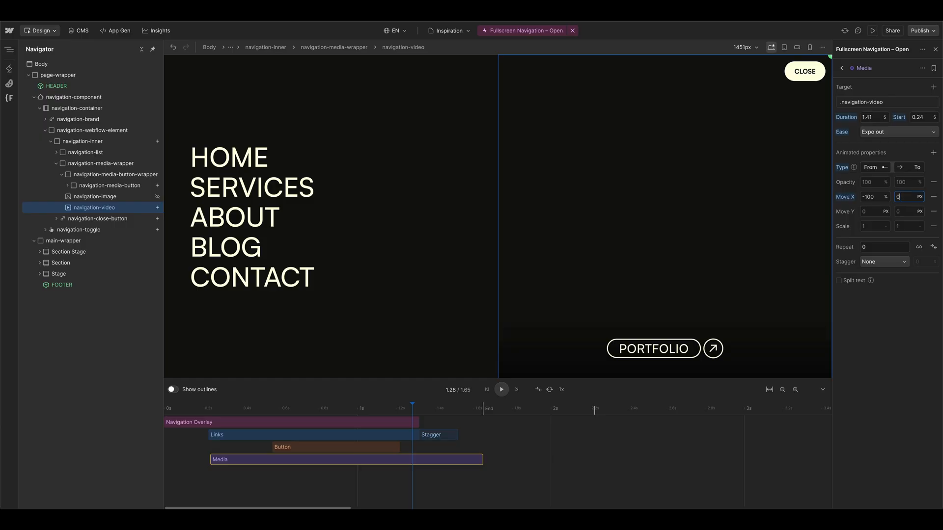
key("Return")
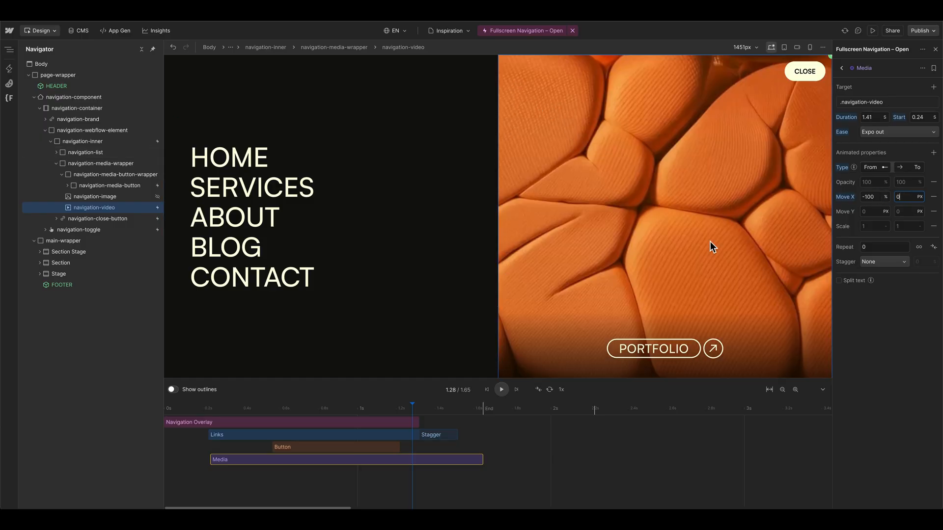
left_click(502, 389)
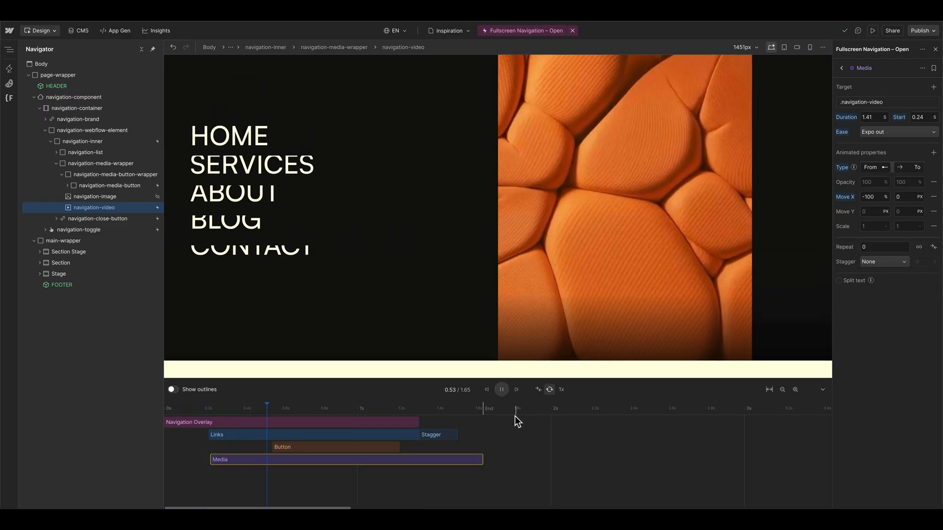
left_click_drag(484, 460, 513, 459)
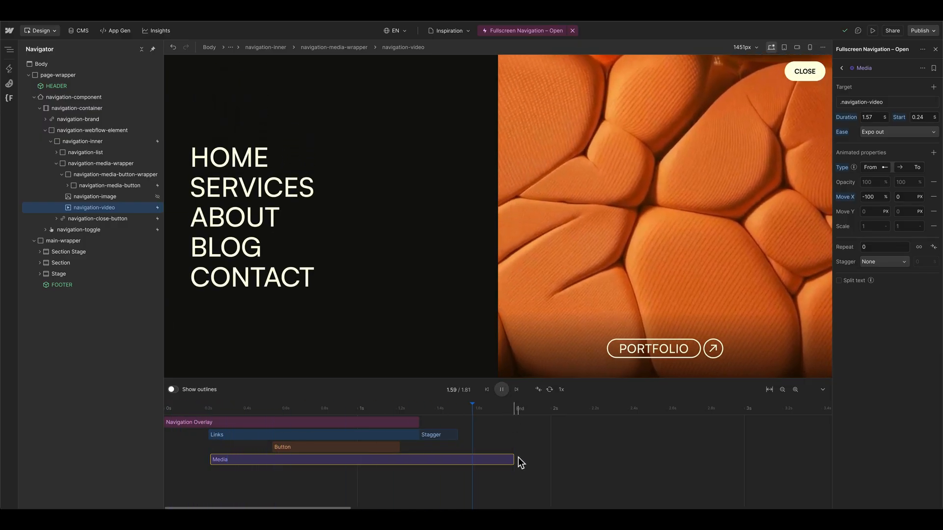
Step: Close the interaction editor and hide the fullscreen menu in the Navbar settings
left_click(572, 31)
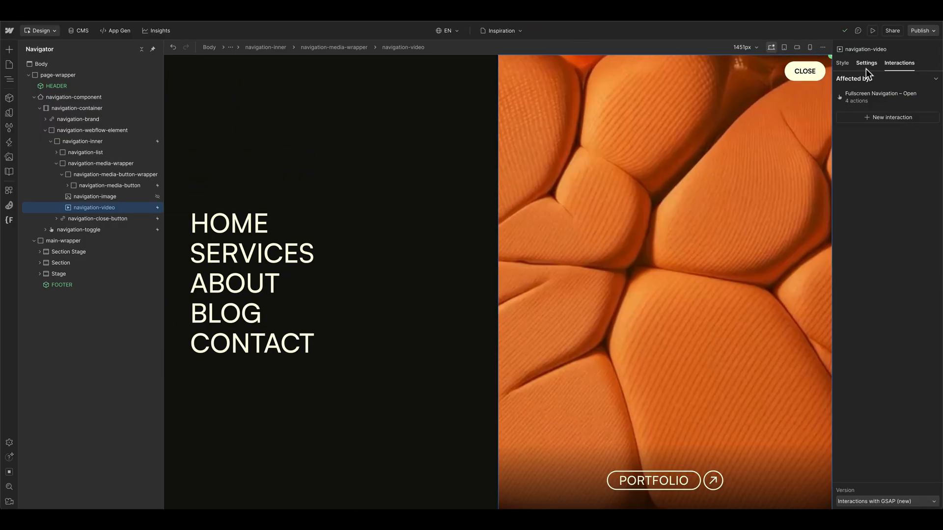
left_click(864, 67)
left_click(919, 186)
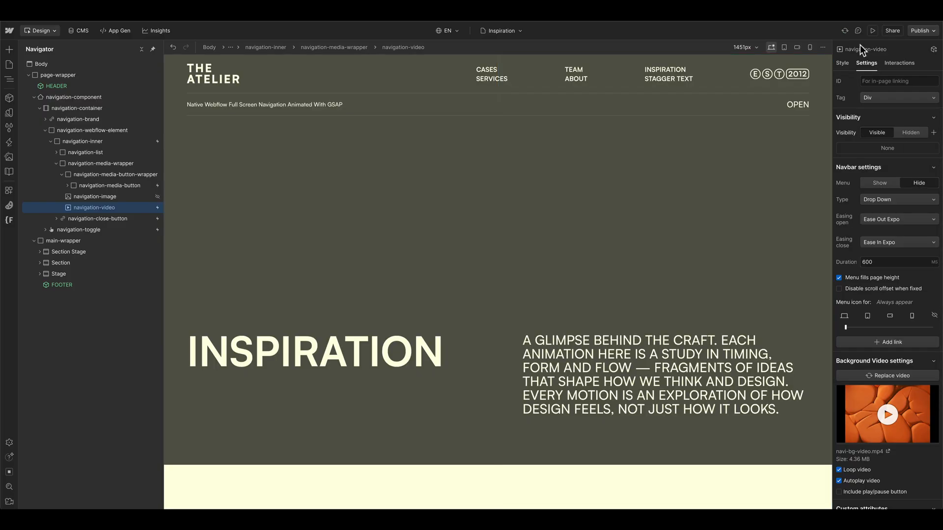
Step: Preview the page, open, close and reopen the fullscreen navigation, and exit the preview
left_click(872, 30)
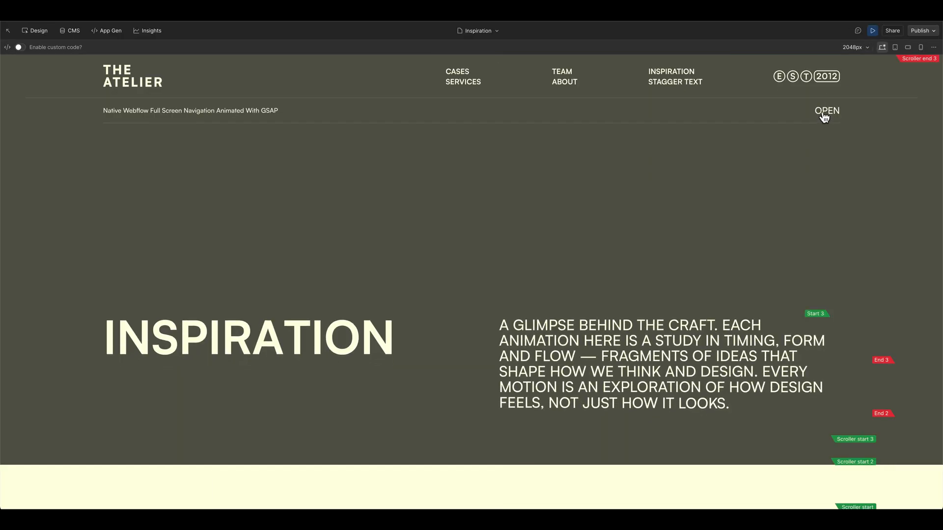
left_click(825, 117)
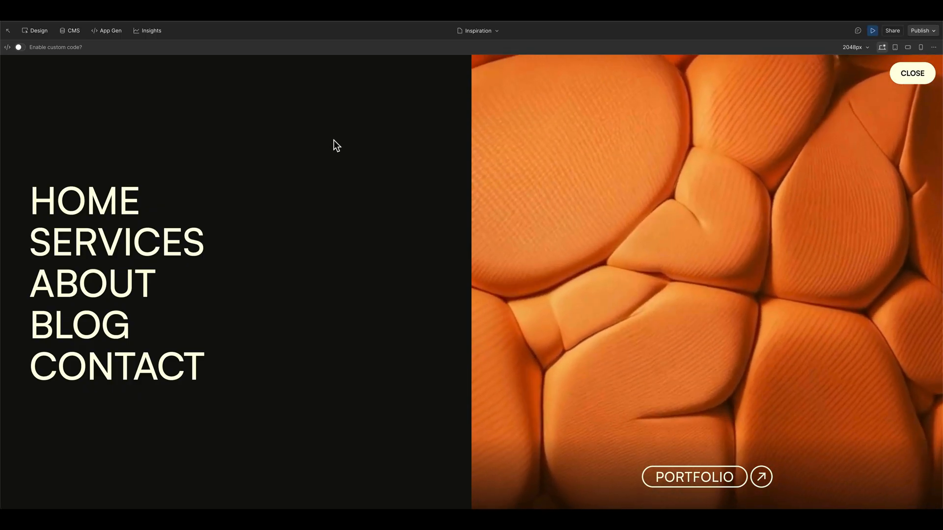
left_click(913, 74)
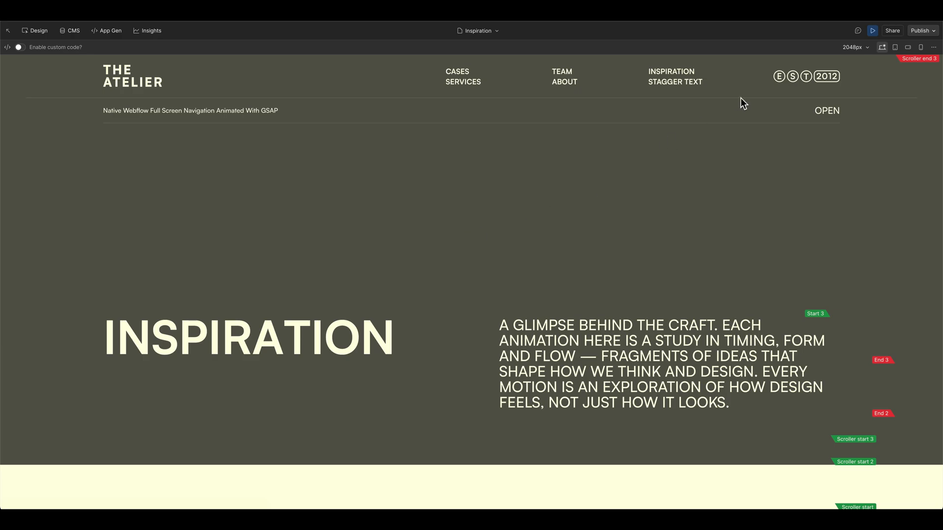
left_click(827, 112)
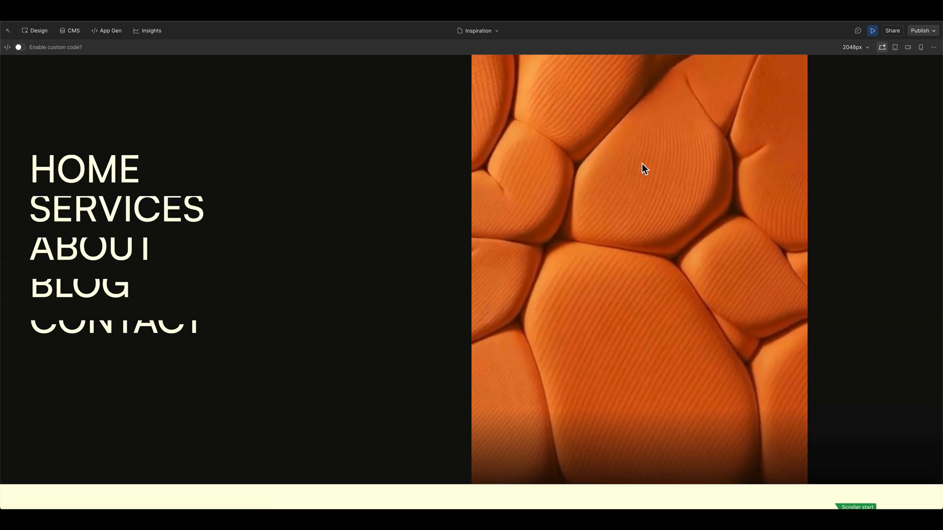
key("Escape")
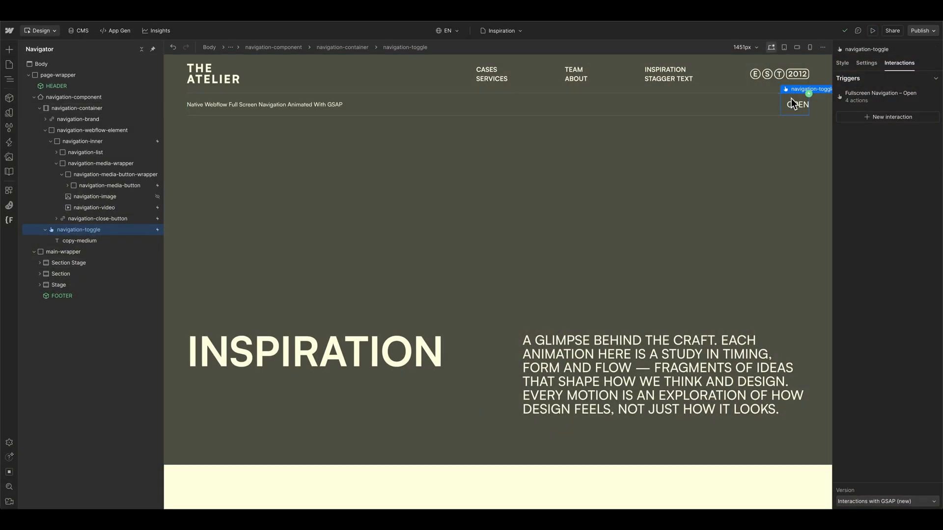
Step: Reopen the Fullscreen Navigation – Open interaction and add a second click trigger on navigation-close-button
left_click(872, 96)
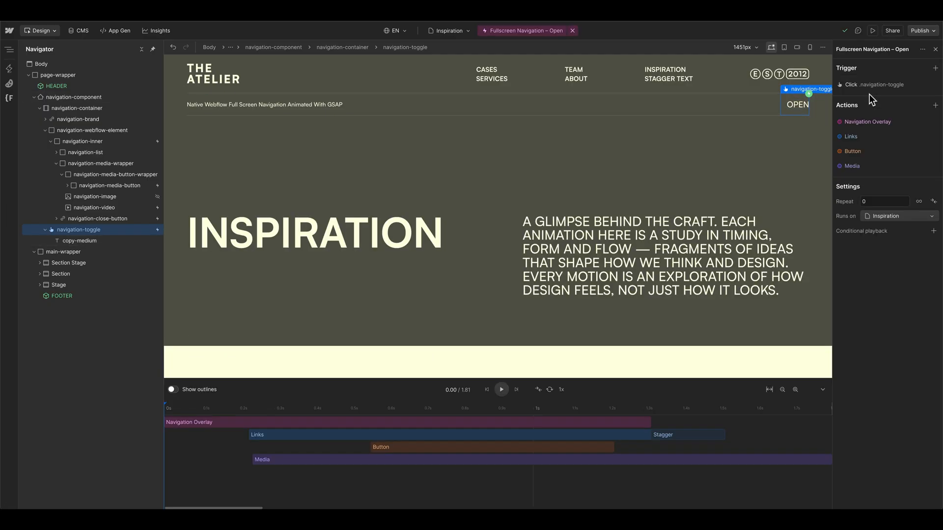
left_click(877, 85)
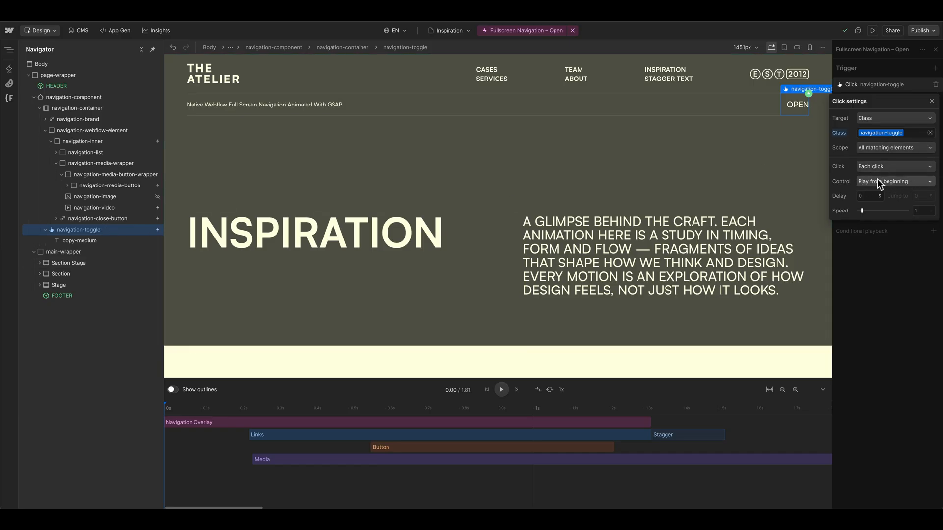
left_click(868, 86)
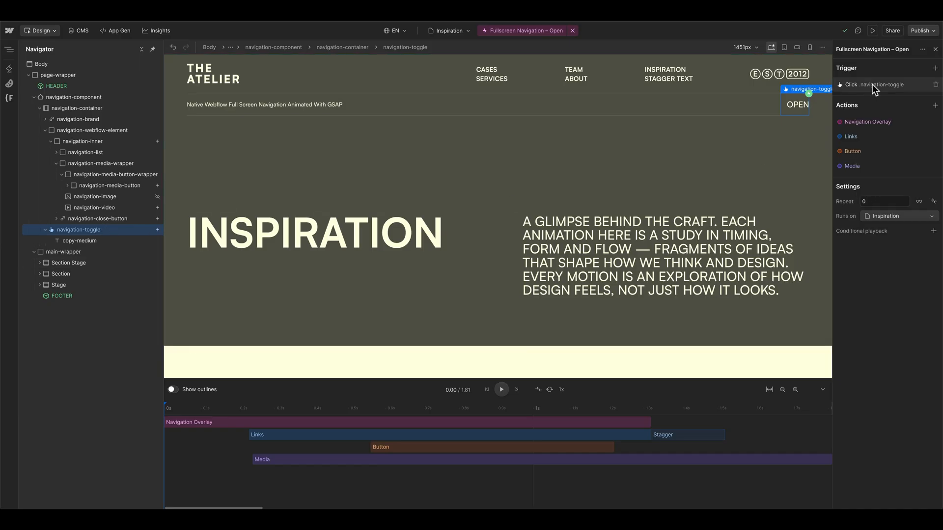
left_click(121, 220)
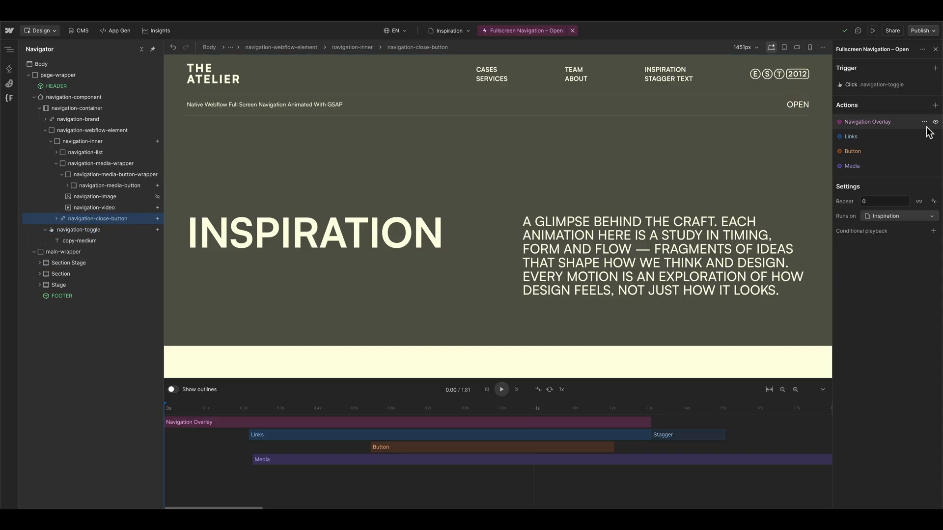
left_click(935, 69)
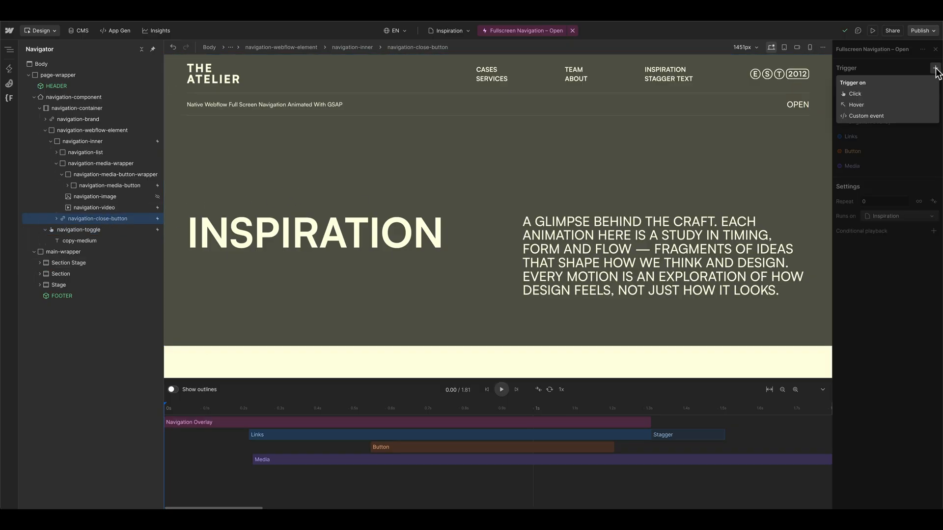
left_click(861, 95)
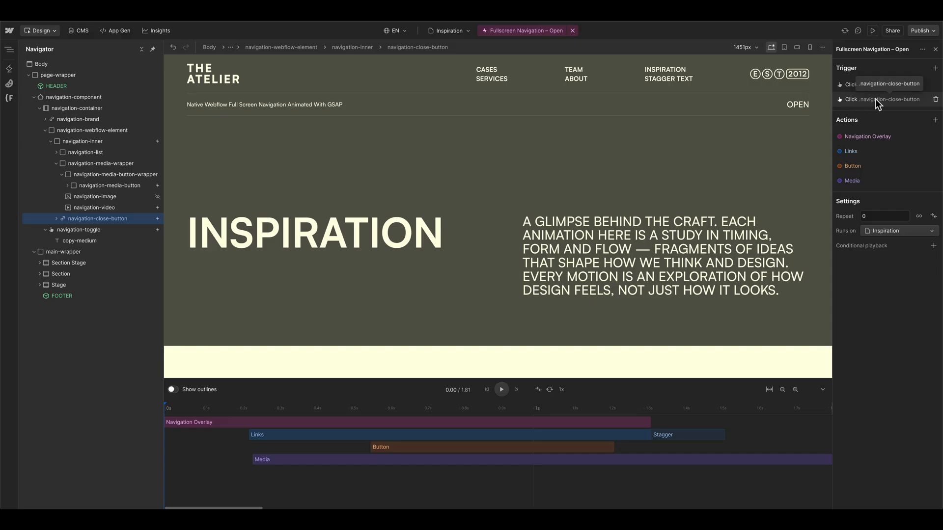
Step: Set the control of the navigation-close-button click trigger to Reverse
left_click(876, 99)
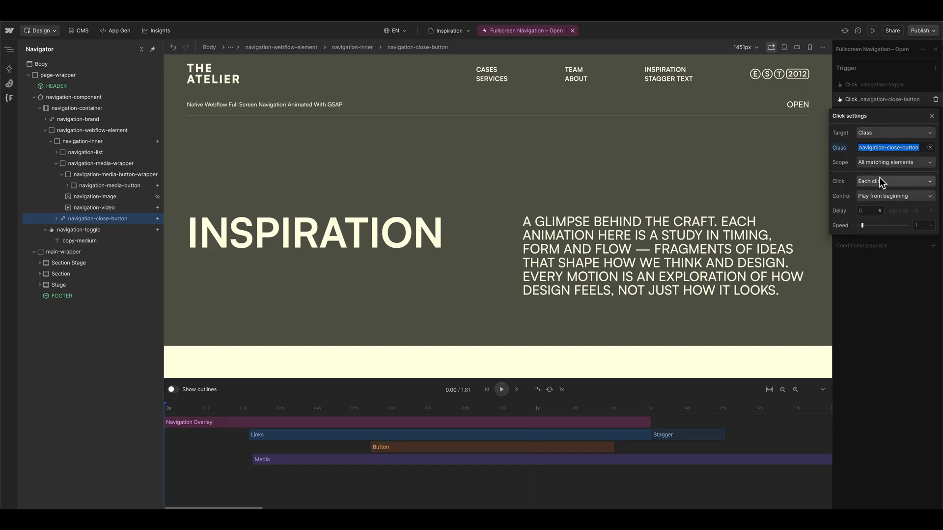
left_click(875, 196)
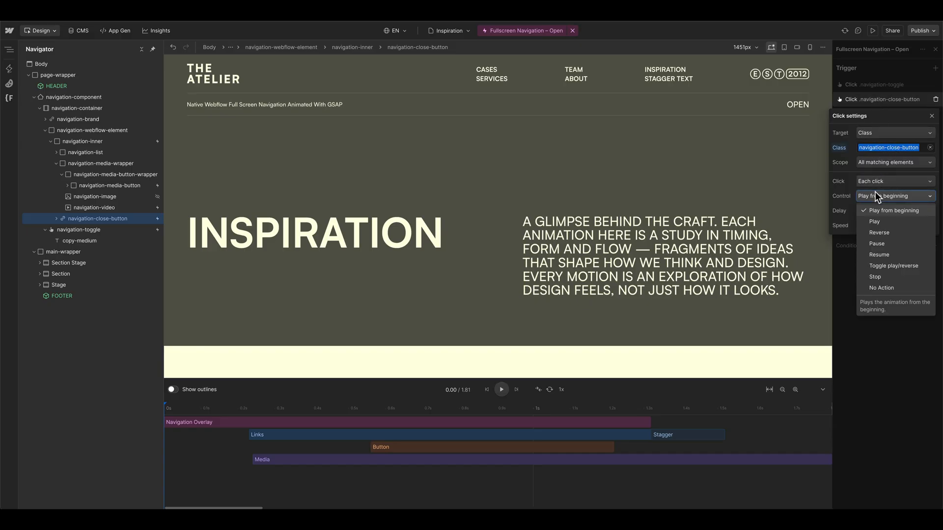
left_click(883, 235)
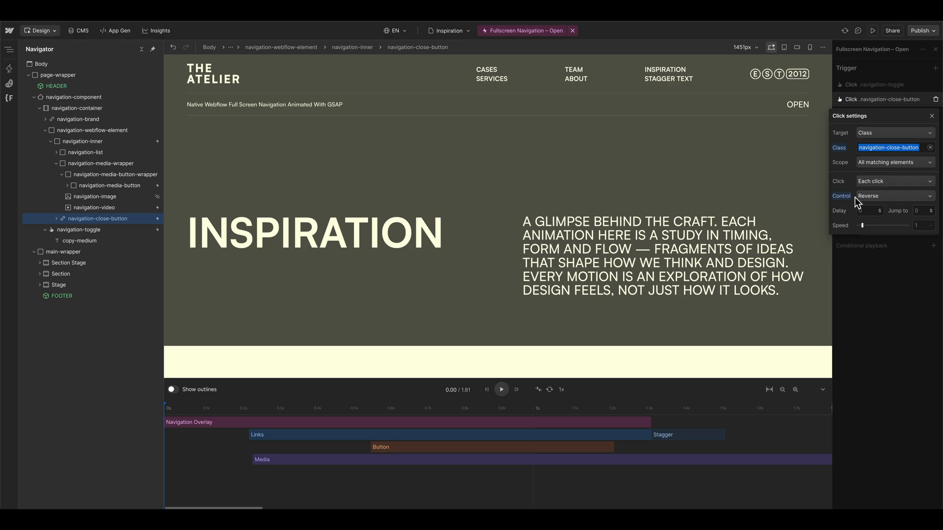
left_click(870, 99)
left_click(9, 69)
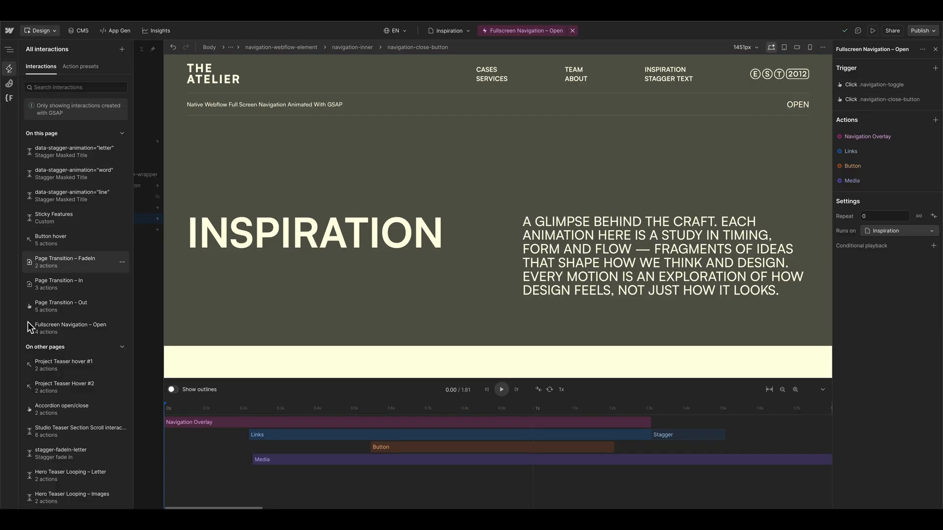
left_click(122, 347)
left_click(122, 328)
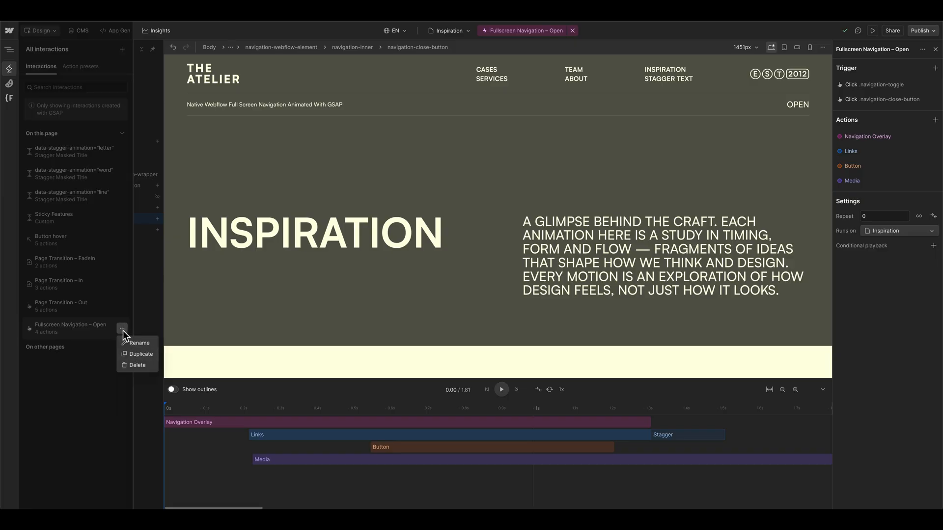
left_click(122, 330)
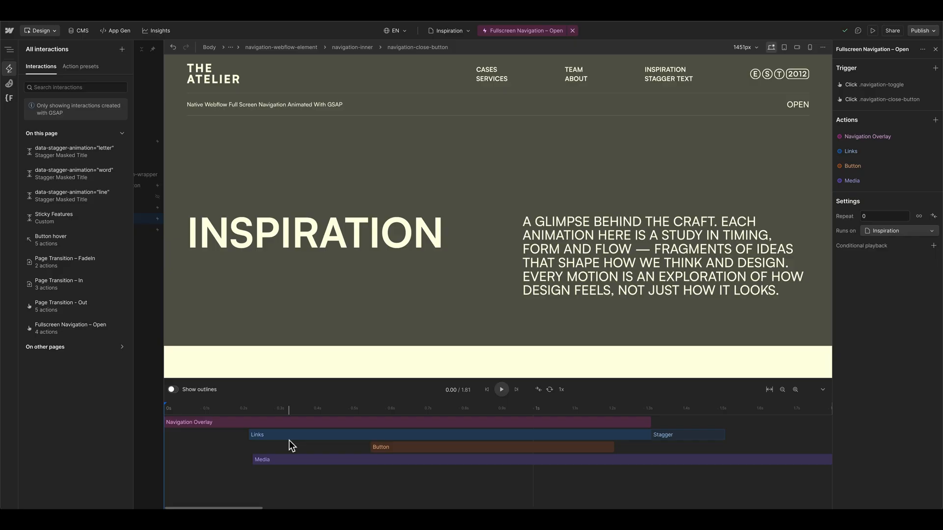
left_click(729, 148)
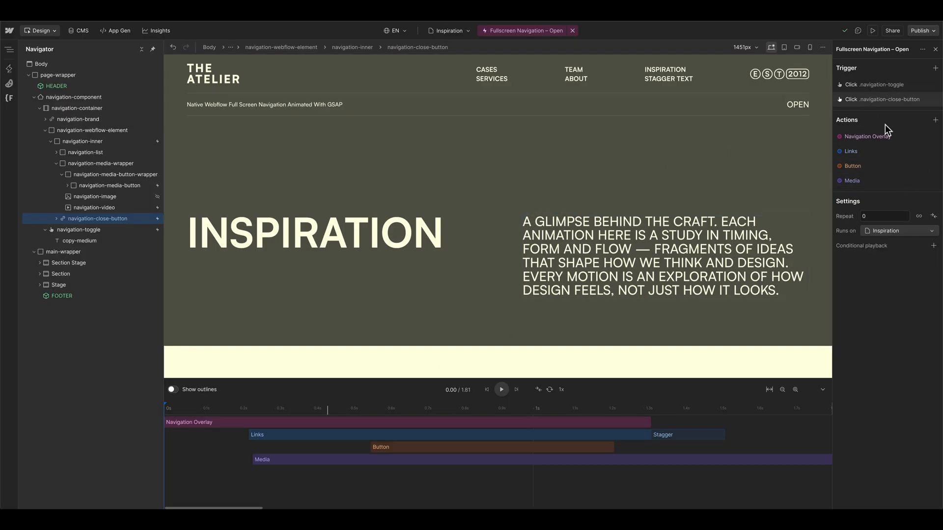
Step: Slightly increase the playback speed of the navigation-close-button click trigger
left_click(888, 98)
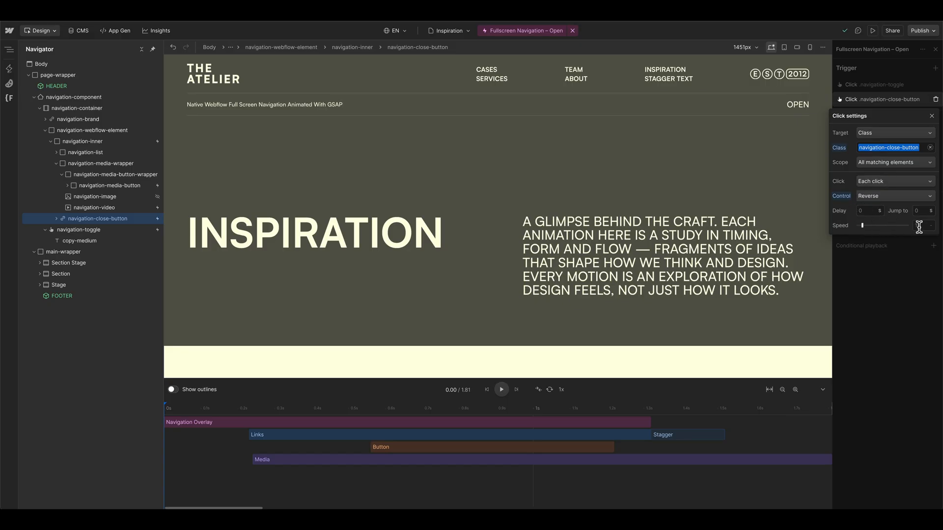
left_click(863, 226)
left_click_drag(863, 226, 866, 227)
Step: Preview the page to test opening the fullscreen navigation and closing it with the reversed animation
left_click(873, 31)
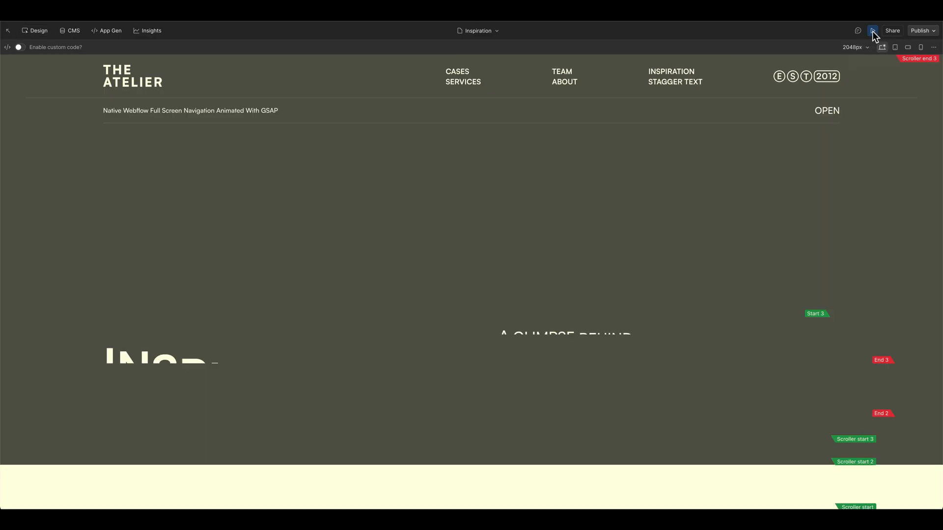
left_click(832, 112)
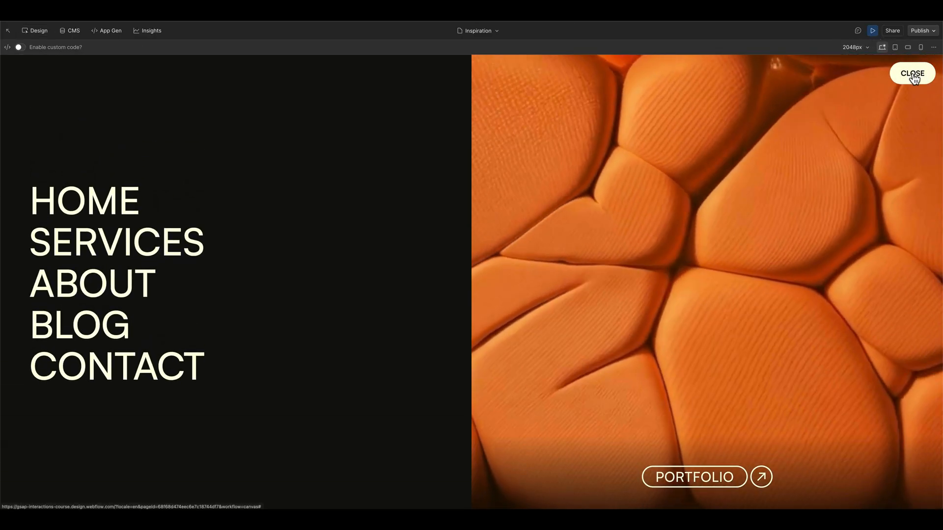
left_click(913, 75)
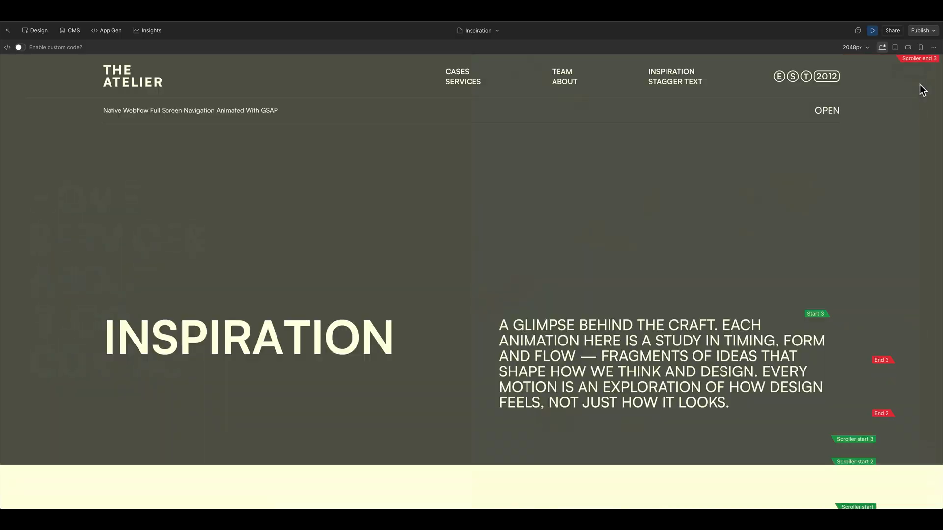
Step: Replay the opening and reversed closing of the fullscreen navigation once more, and leave the preview
left_click(830, 114)
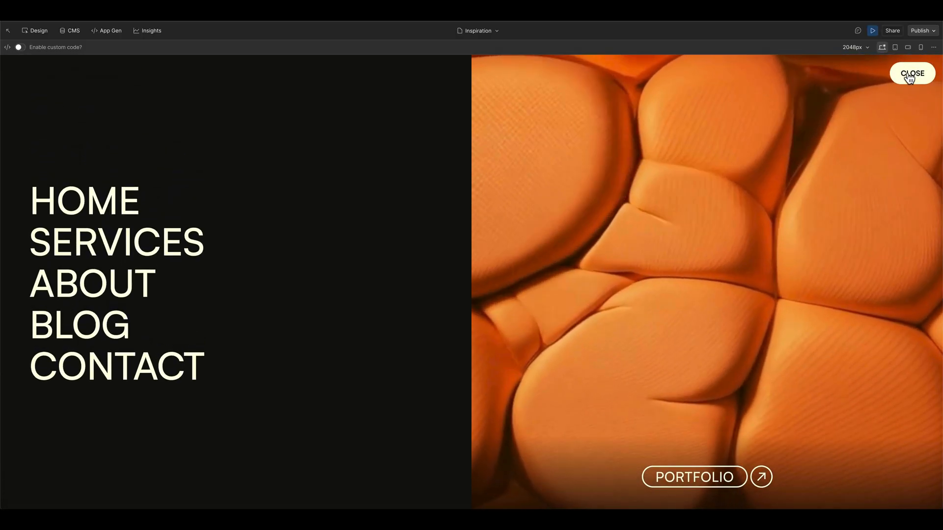
left_click(909, 76)
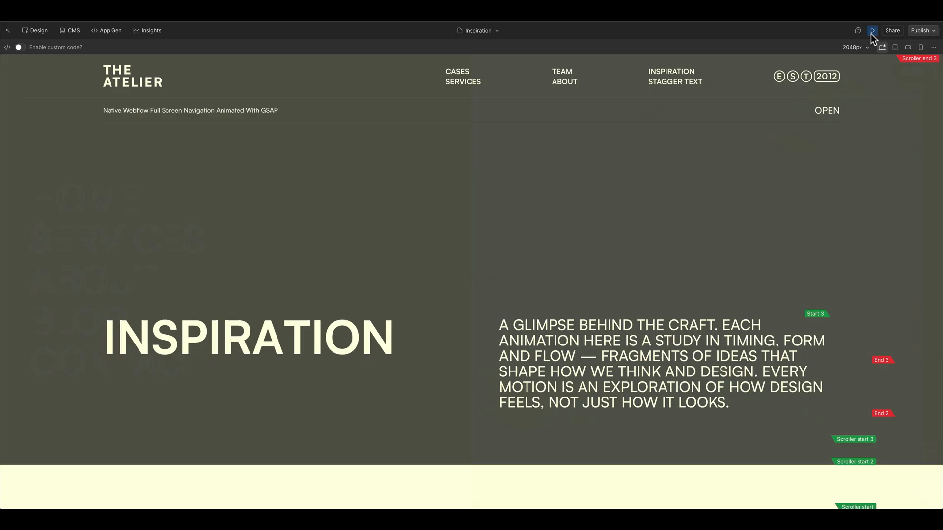
left_click(872, 32)
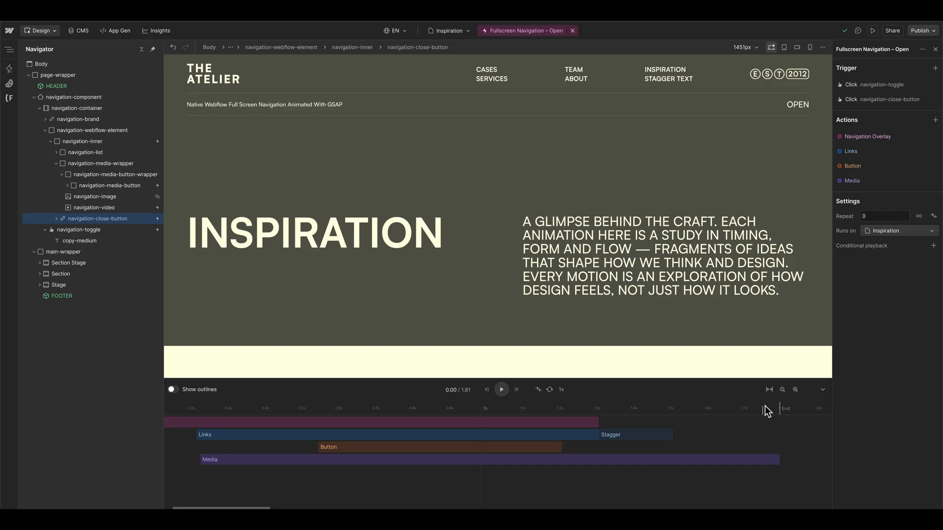
Step: Set the speed of the navigation-close-button click trigger to 2.4
left_click(883, 100)
left_click(924, 225)
type("2.4")
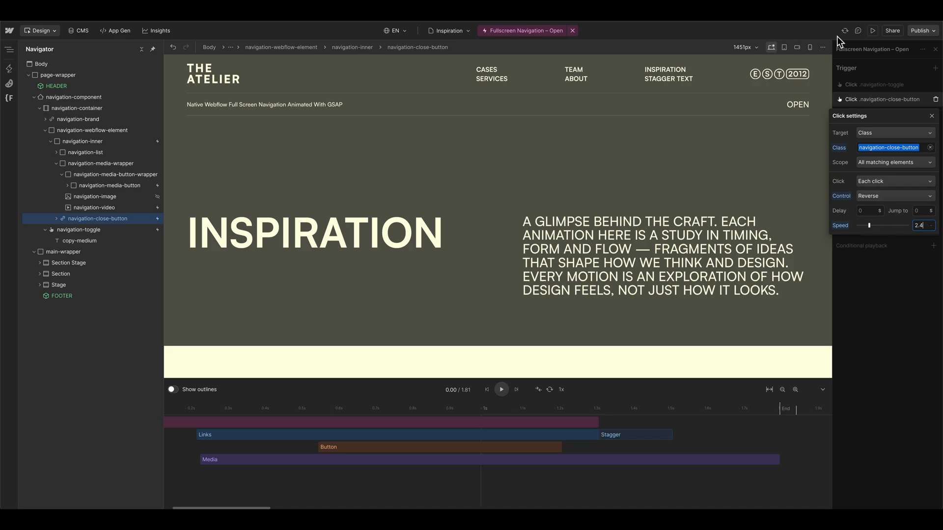
Step: Preview the page to test the closing speed by opening and closing the fullscreen navigation repeatedly, and return to the design view
left_click(872, 31)
left_click(865, 107)
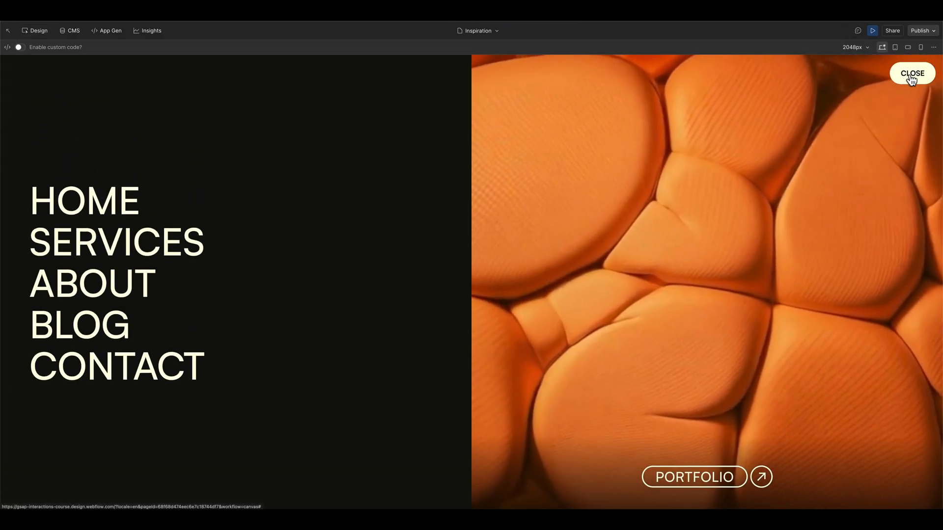
left_click(912, 61)
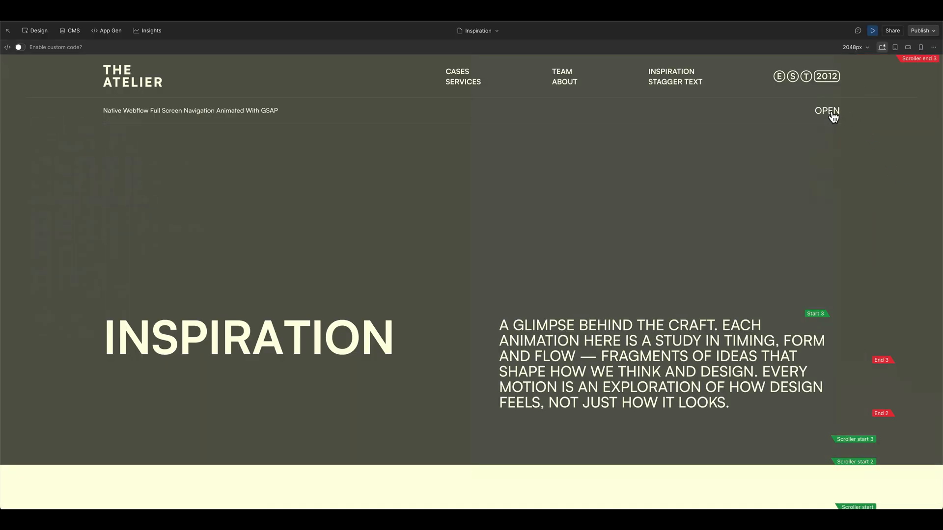
left_click(832, 112)
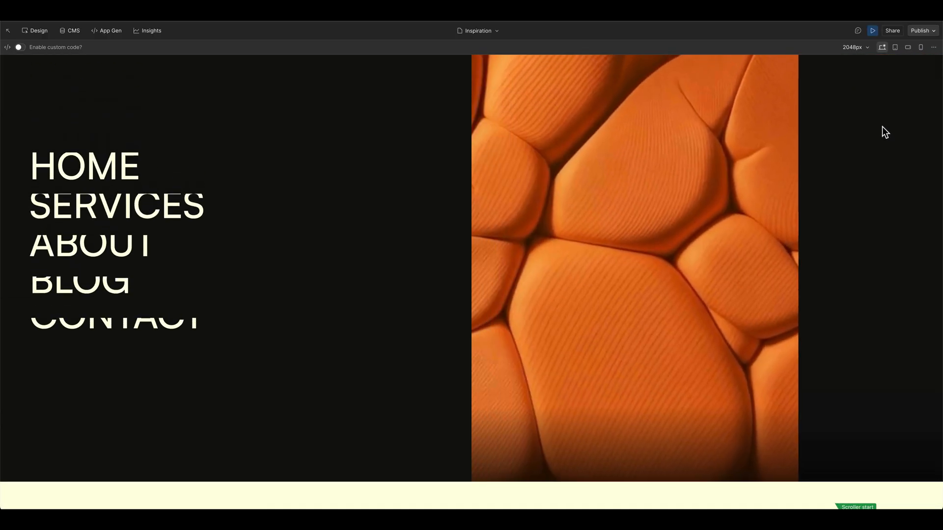
left_click(911, 74)
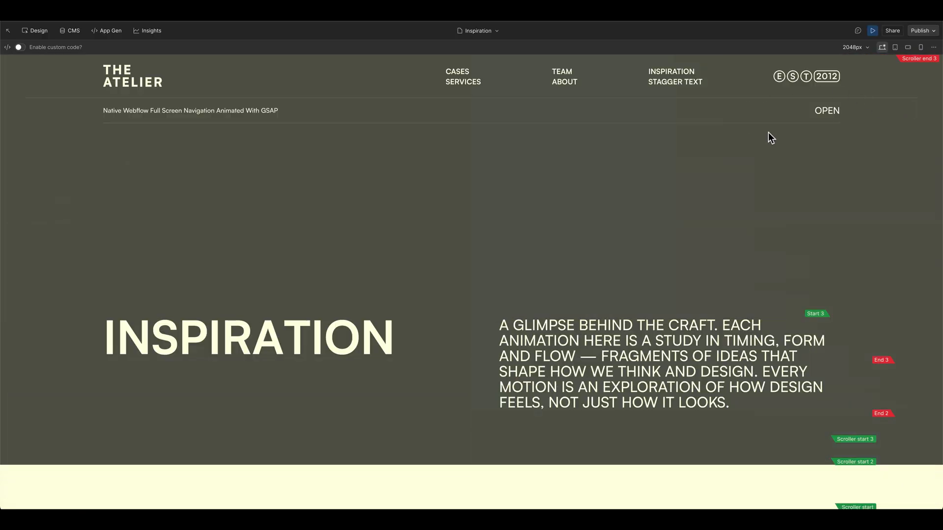
left_click(830, 111)
key("Escape")
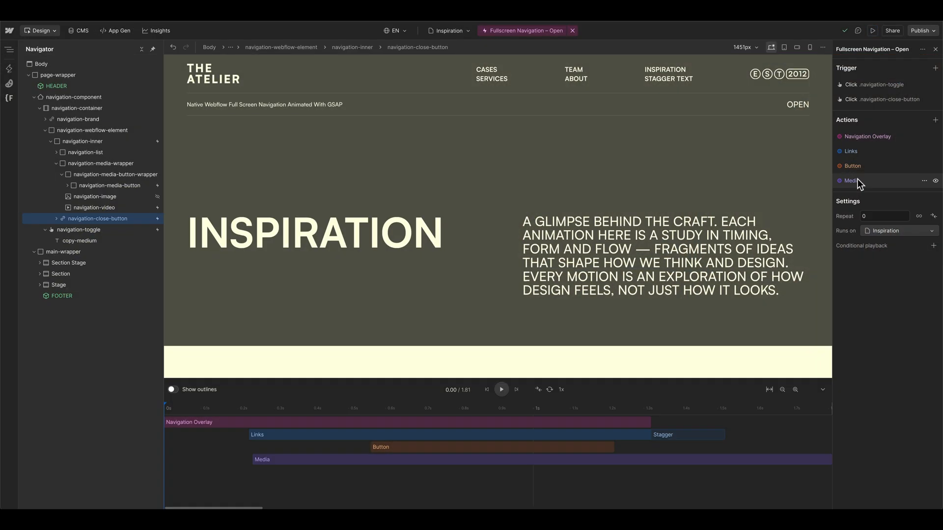
Step: Examine the page options that determine where the Fullscreen Navigation – Open interaction runs
left_click(885, 229)
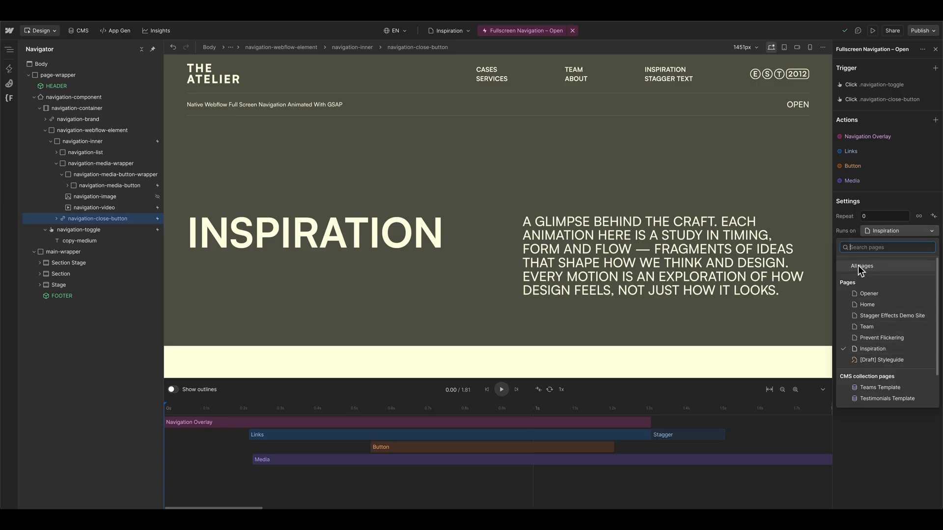
left_click(849, 230)
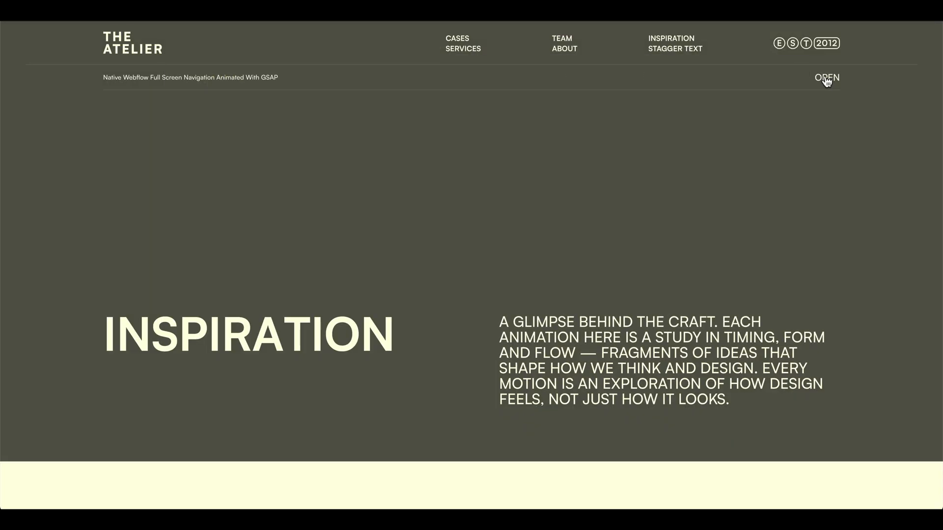
Step: Preview the open fullscreen navigation, follow its Services link to test the anchor behaviour, and leave the preview
left_click(825, 77)
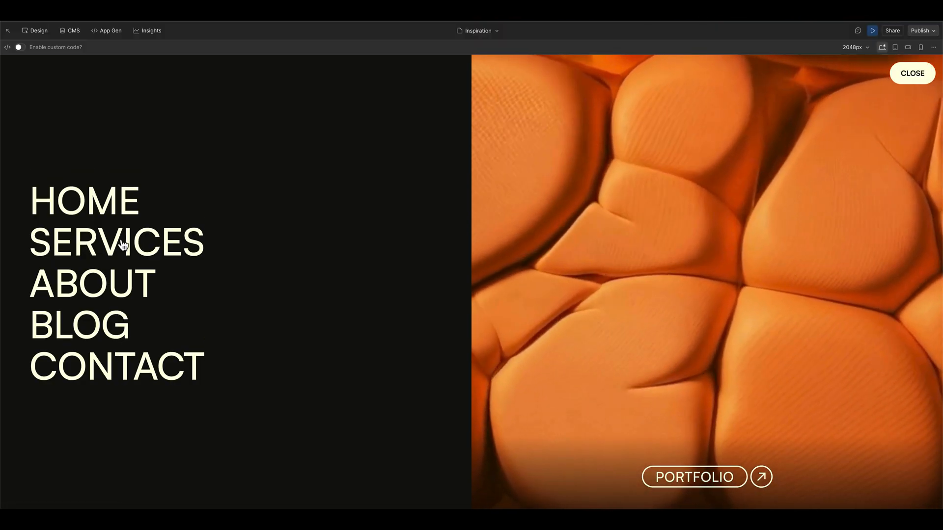
left_click(120, 244)
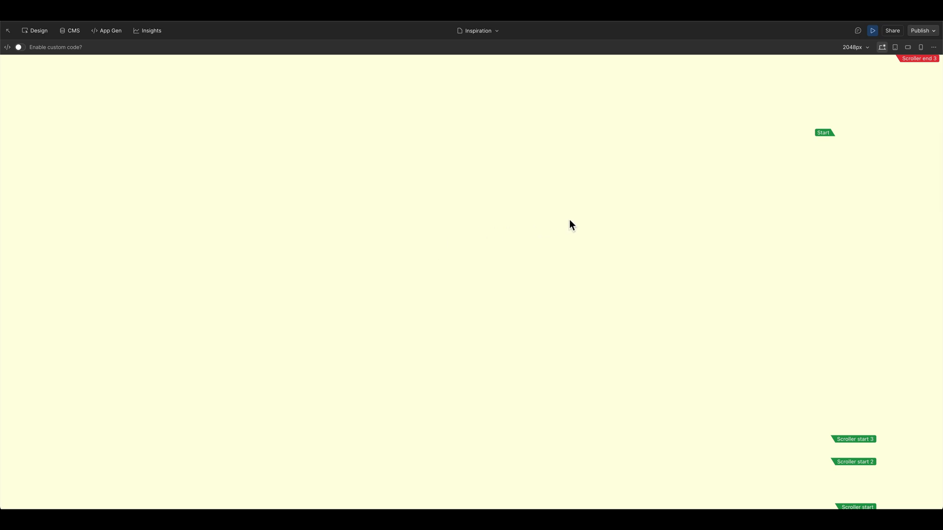
scroll(597, 217, "up", 10)
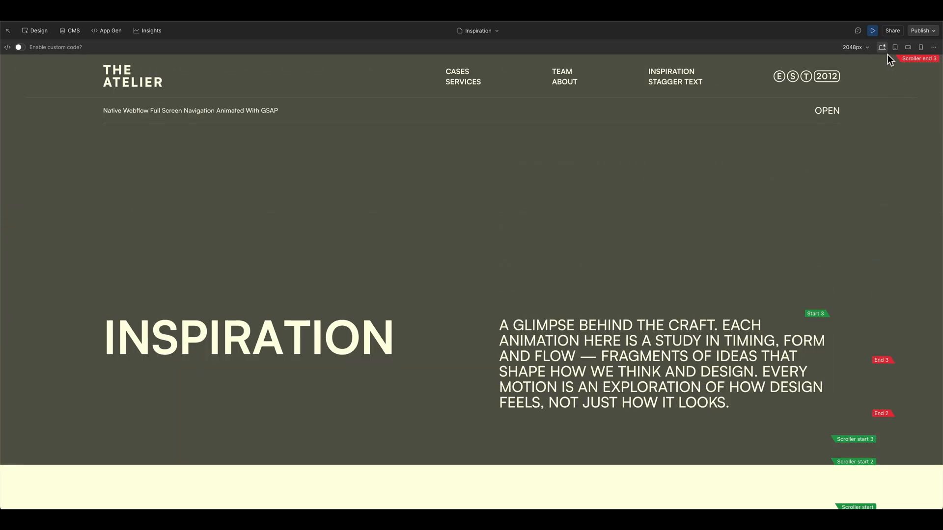
left_click(871, 30)
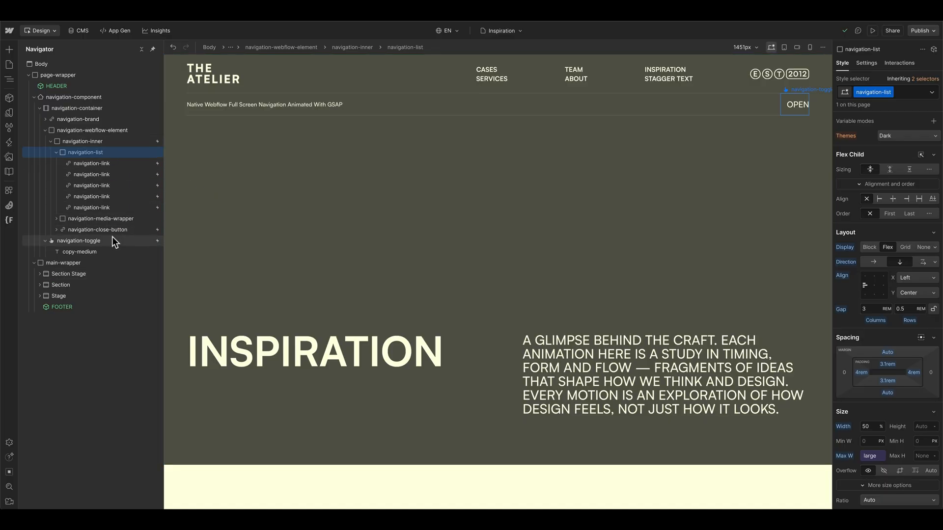
Step: Reopen the Fullscreen Navigation – Open interaction from navigation-inner and add a third click trigger targeting the navigation-link class
left_click(134, 141)
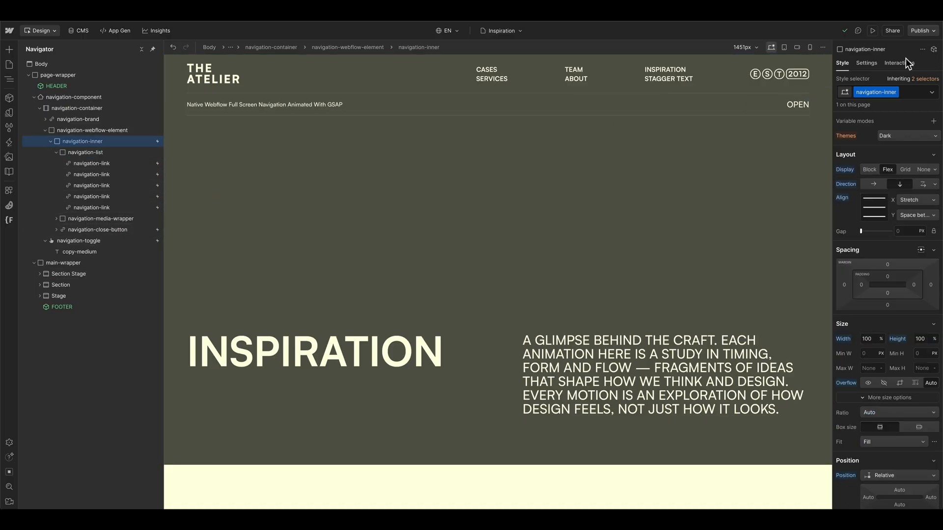
left_click(909, 63)
left_click(887, 93)
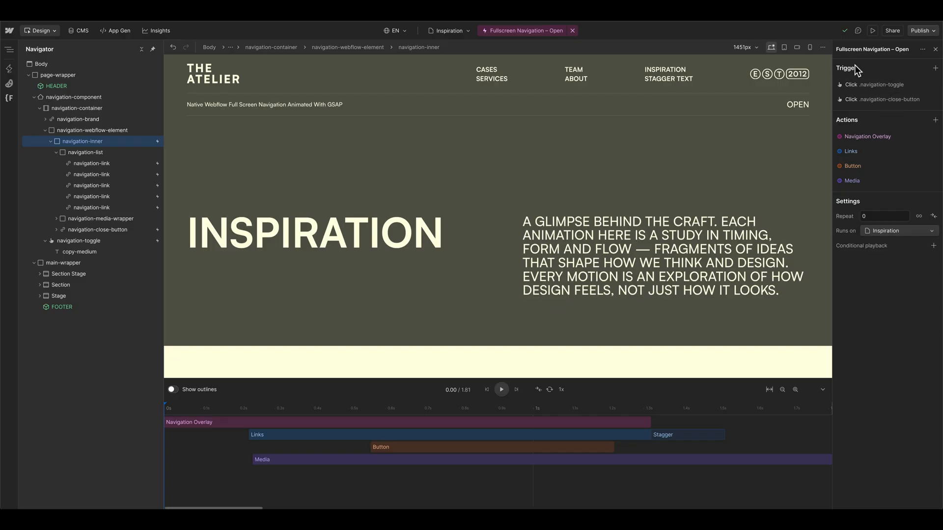
left_click(113, 153)
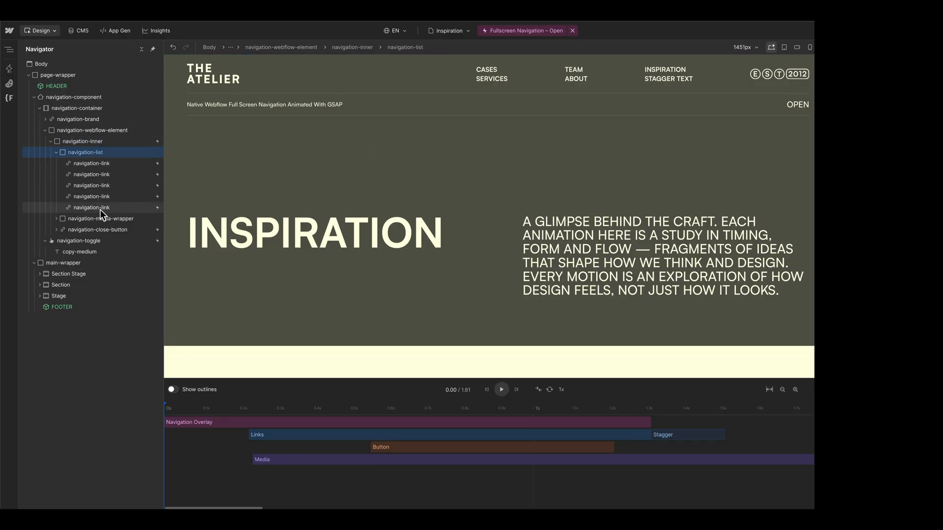
left_click(100, 175)
left_click(936, 68)
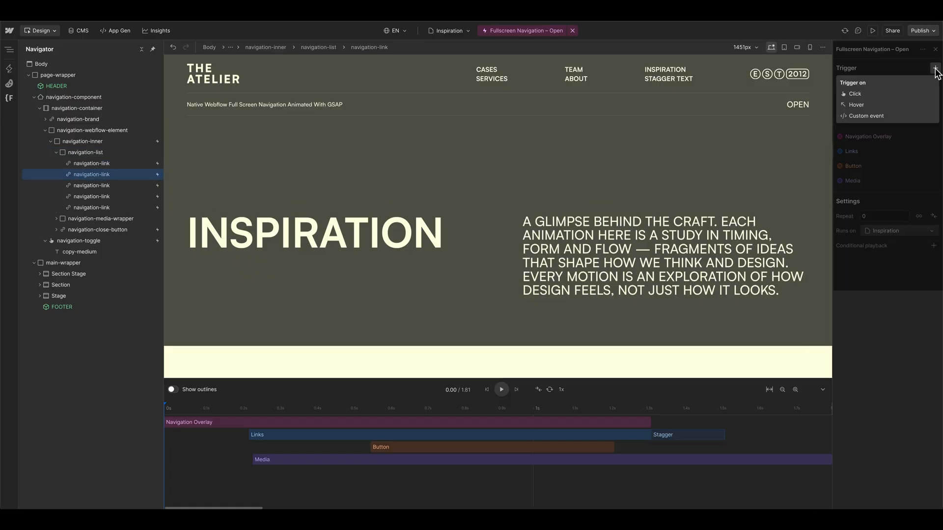
left_click(909, 94)
left_click(879, 114)
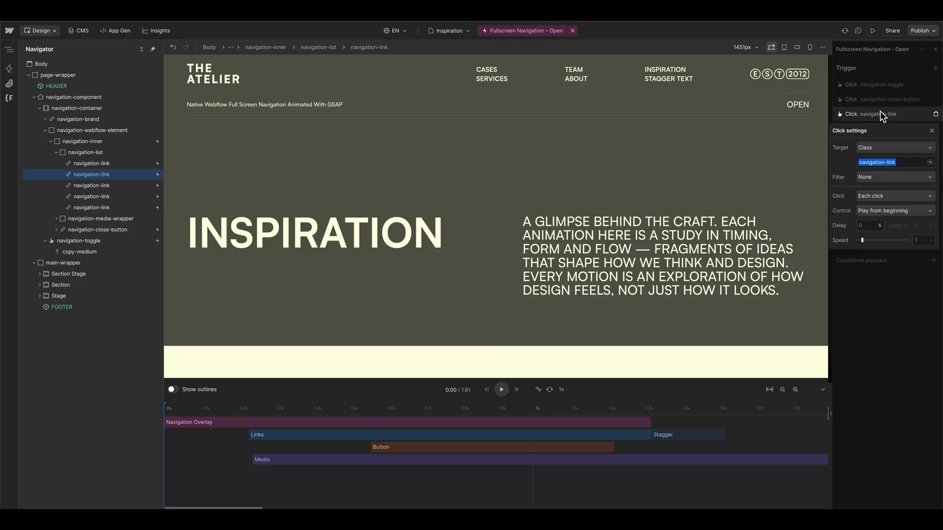
left_click(868, 162)
Step: Set the control of the navigation-link click trigger to Reverse and its speed to 2.5
left_click(882, 212)
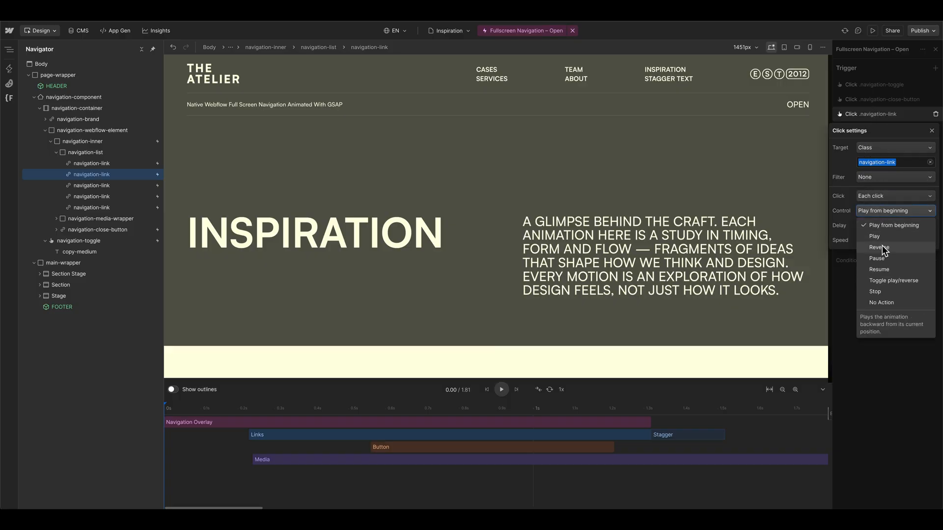
left_click(897, 247)
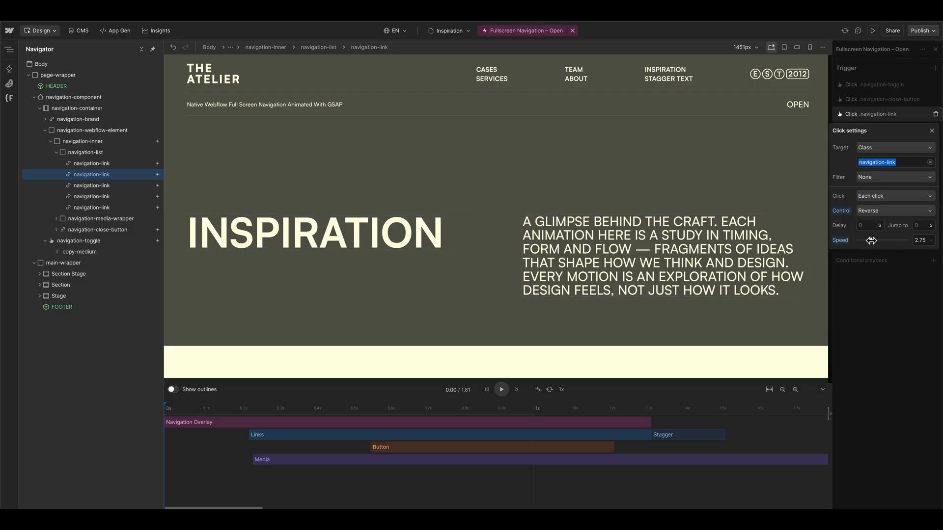
left_click_drag(865, 241, 871, 240)
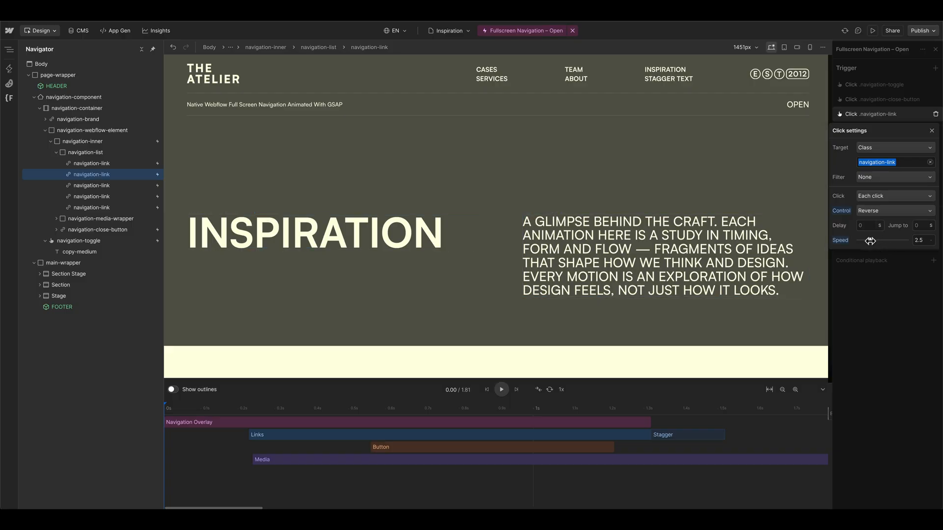